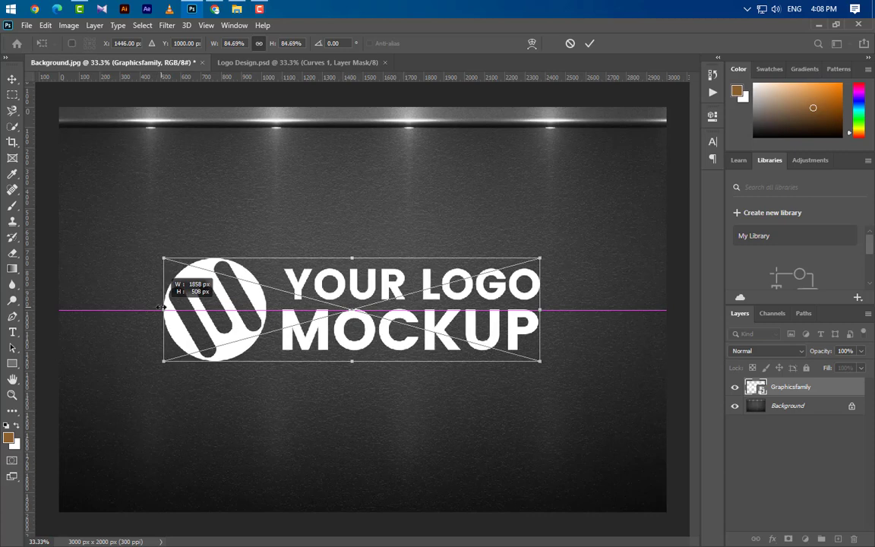
# - Centre the placed logo horizontally on the background at X 1500 px and commit the transform
pyautogui.moveTo(447, 332); pyautogui.dragTo(461, 332)
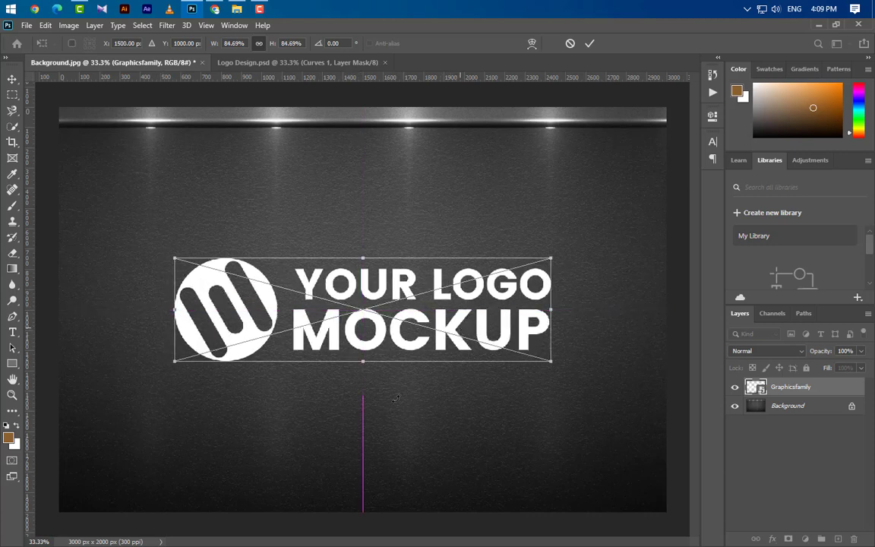
pyautogui.click(589, 44)
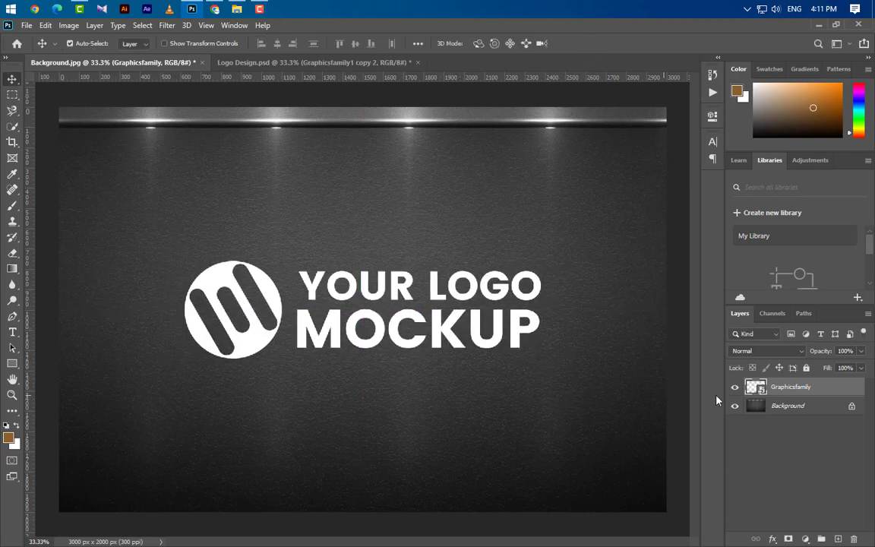
# - Add a Color Overlay in black (000000) to the Graphicsfamily logo layer
pyautogui.rightClick(832, 389)
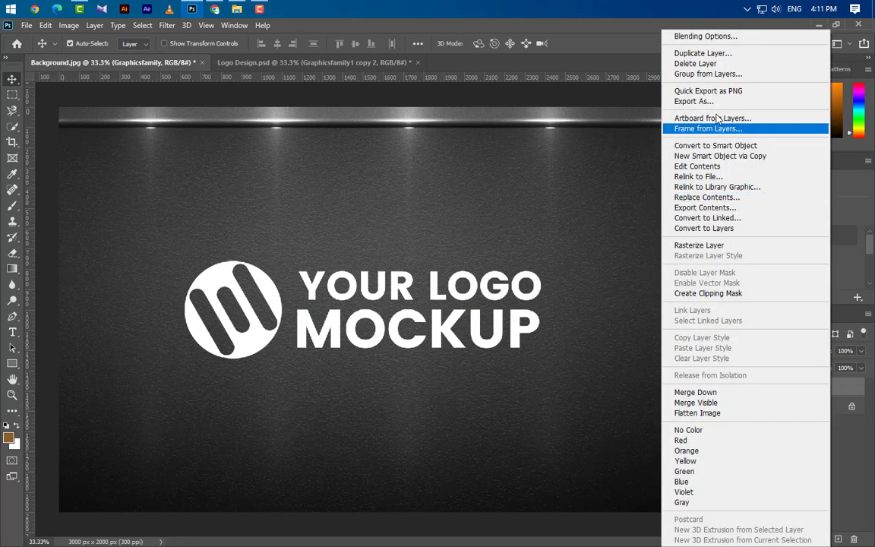
pyautogui.click(714, 34)
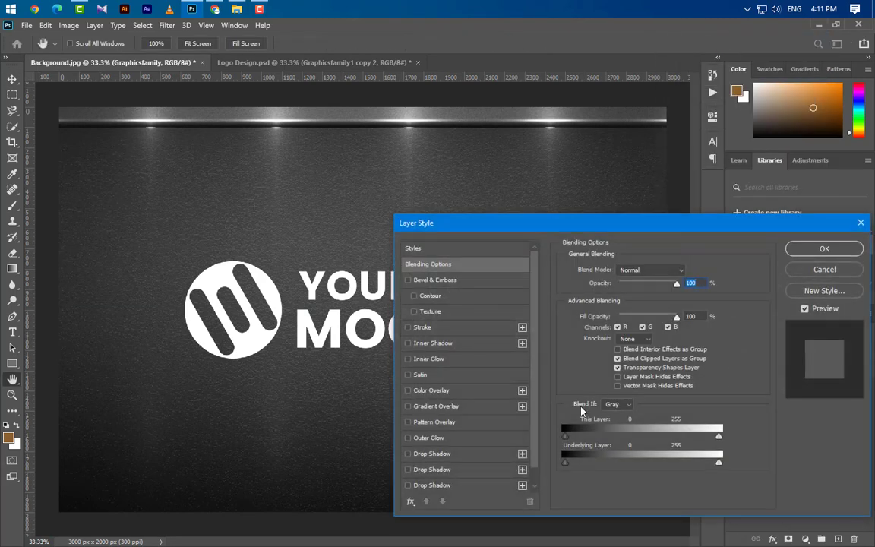
pyautogui.click(463, 392)
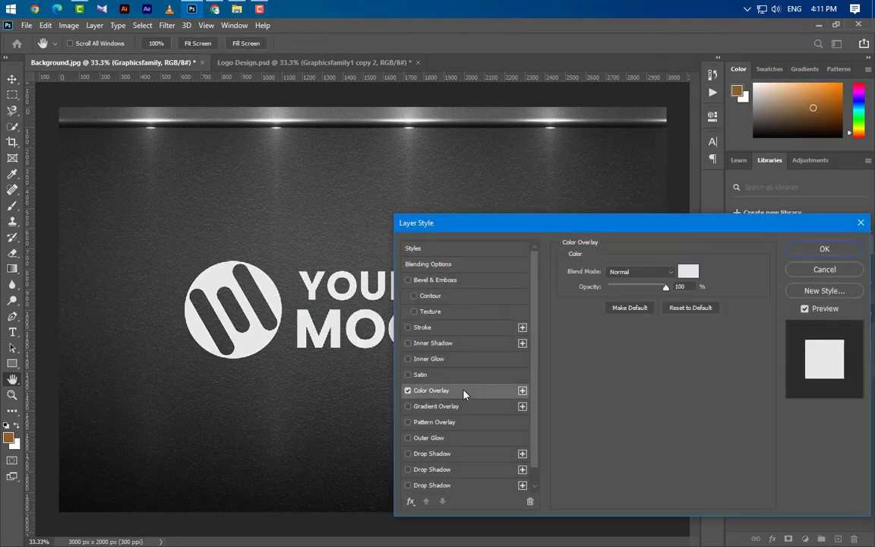
pyautogui.click(689, 271)
pyautogui.write('000000')
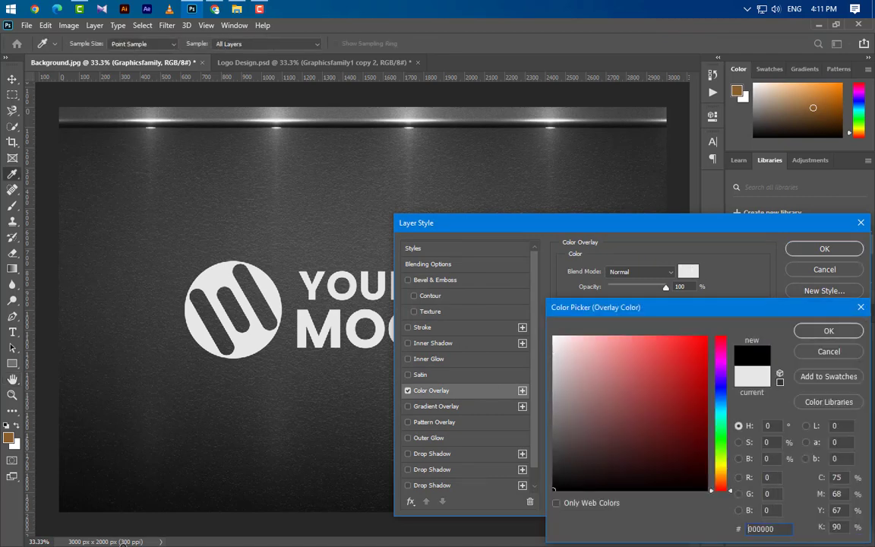
pyautogui.click(828, 331)
pyautogui.click(824, 249)
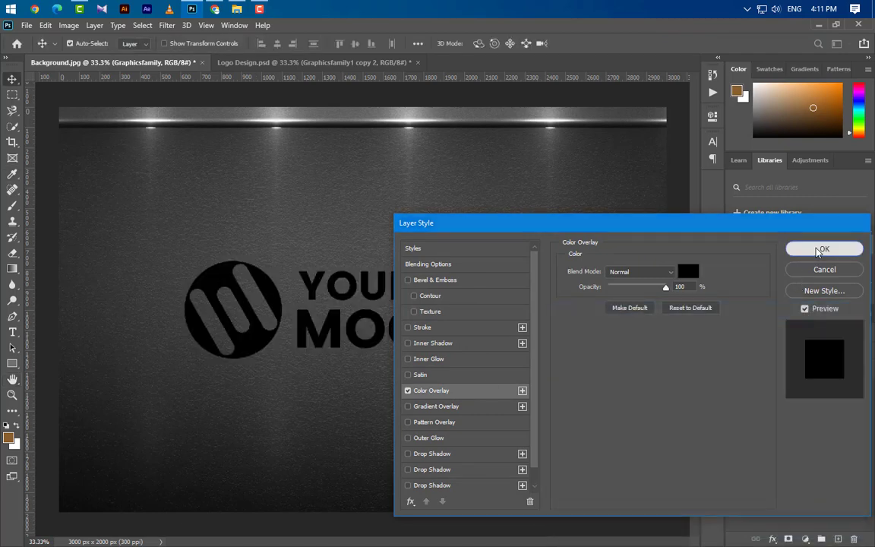
# - Apply a Gaussian Blur with a 25-pixel radius to the Graphicsfamily layer
pyautogui.click(166, 25)
pyautogui.moveTo(199, 161)
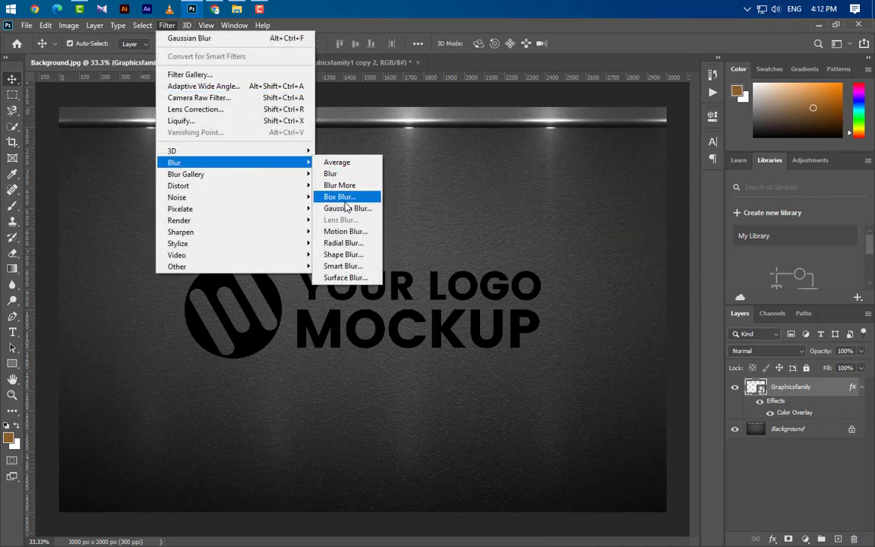
pyautogui.click(347, 208)
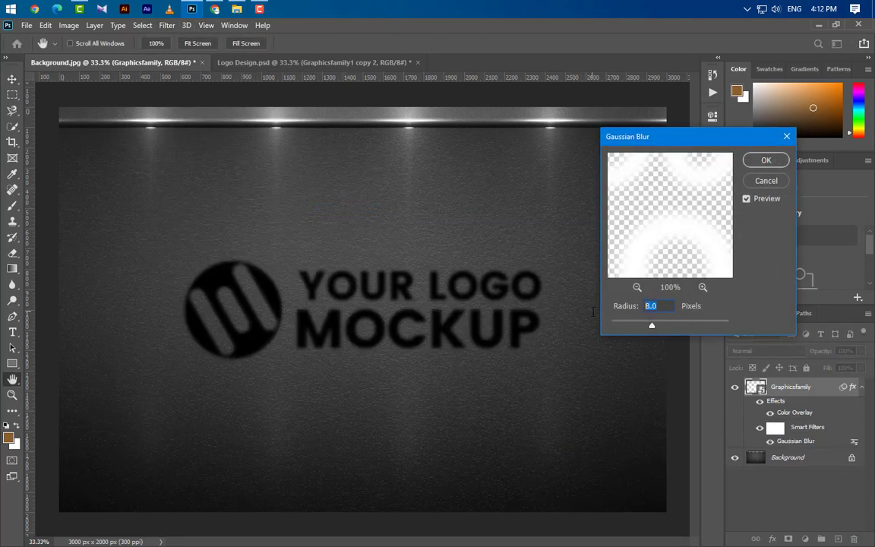
pyautogui.write('30')
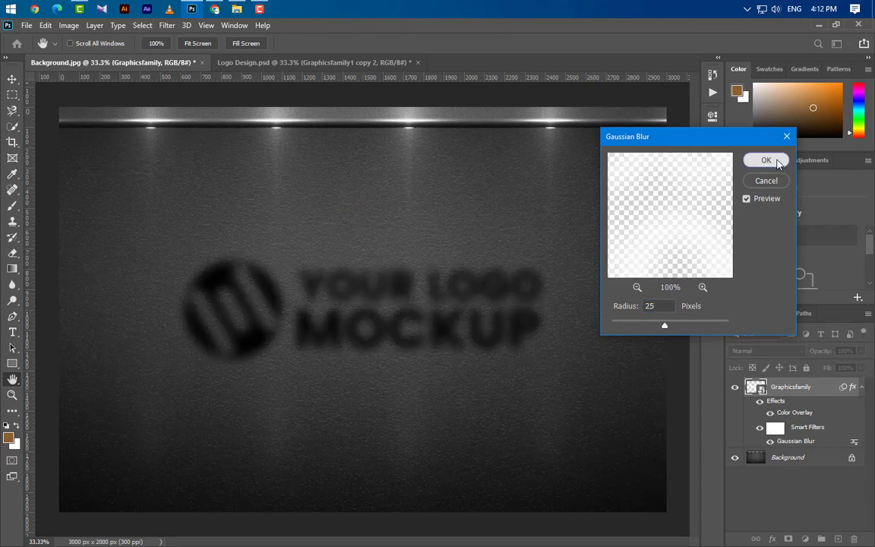
pyautogui.click(766, 160)
# - Apply a Motion Blur to the Graphicsfamily layer at a 90° angle with a distance of 200 pixels
pyautogui.click(170, 26)
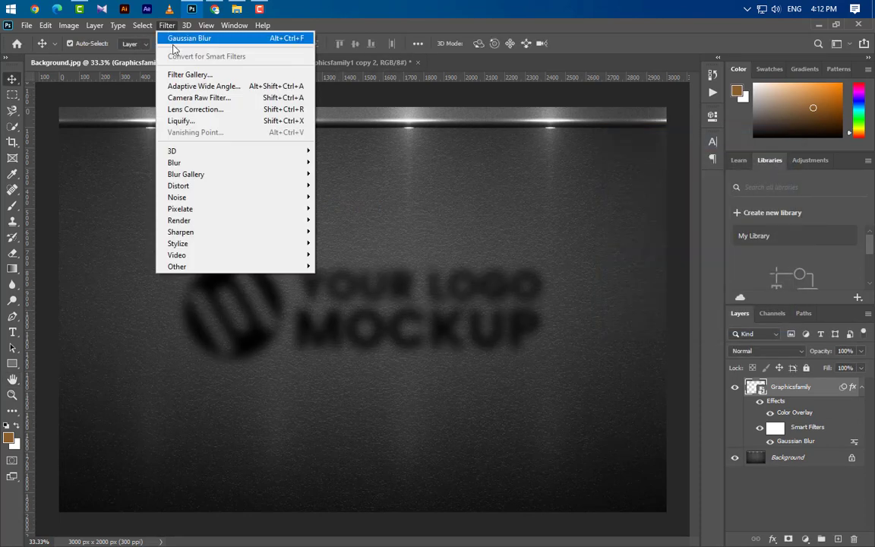
pyautogui.moveTo(277, 163)
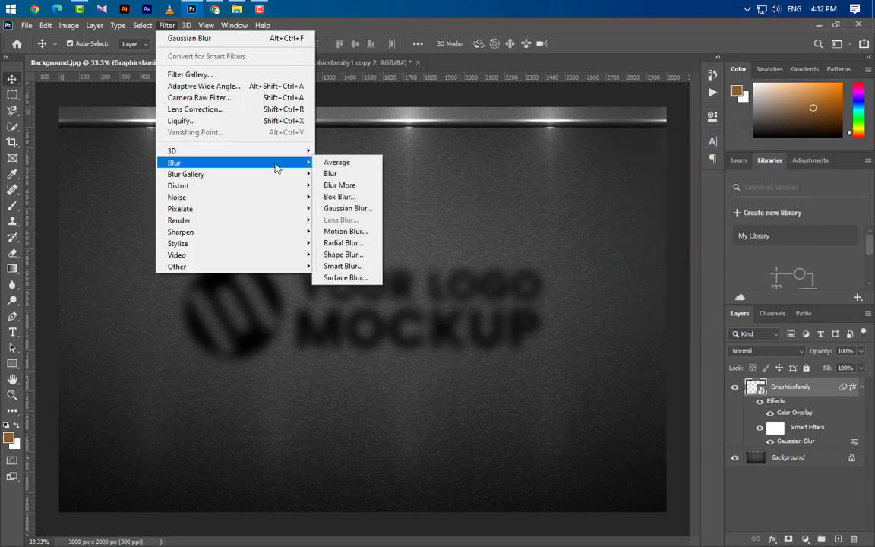
pyautogui.click(346, 231)
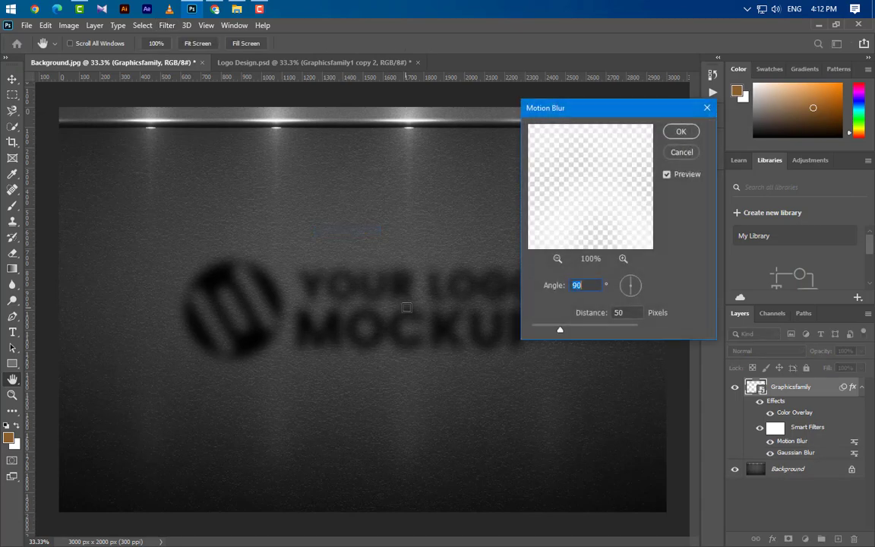
pyautogui.doubleClick(620, 312)
pyautogui.write('200')
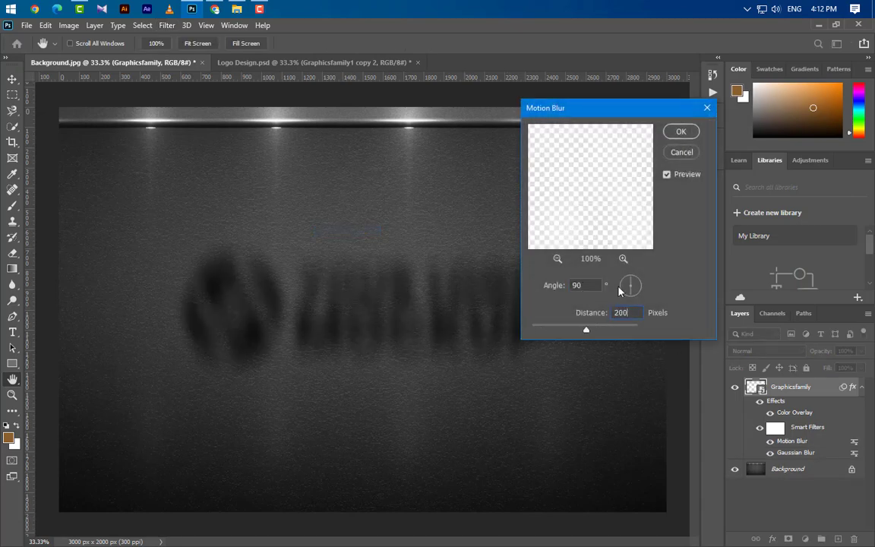
pyautogui.click(683, 135)
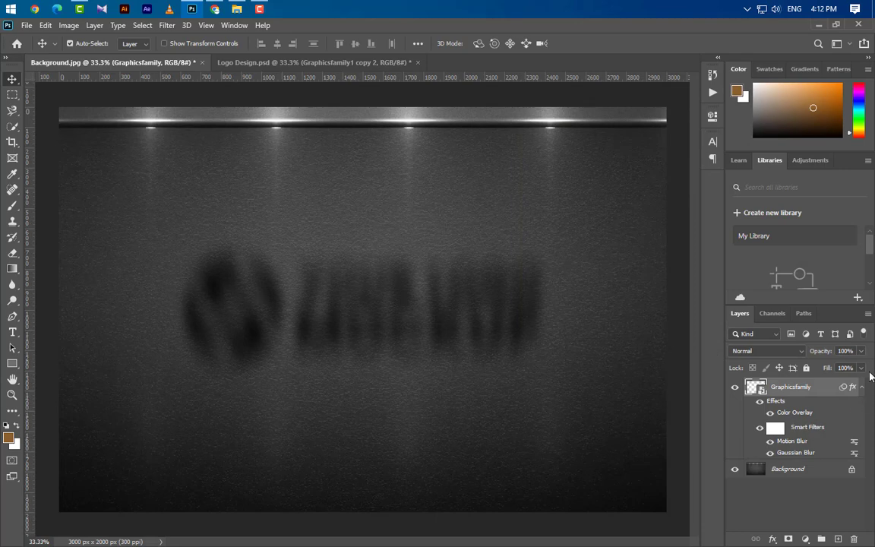
# - Set the Graphicsfamily layer's opacity to 50% and collapse its effects list
pyautogui.click(845, 351)
pyautogui.write('50')
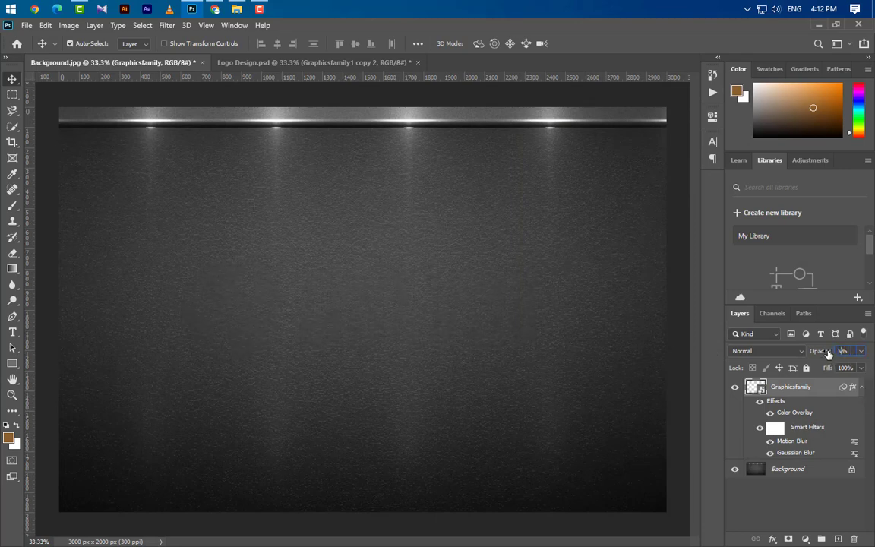
pyautogui.click(862, 387)
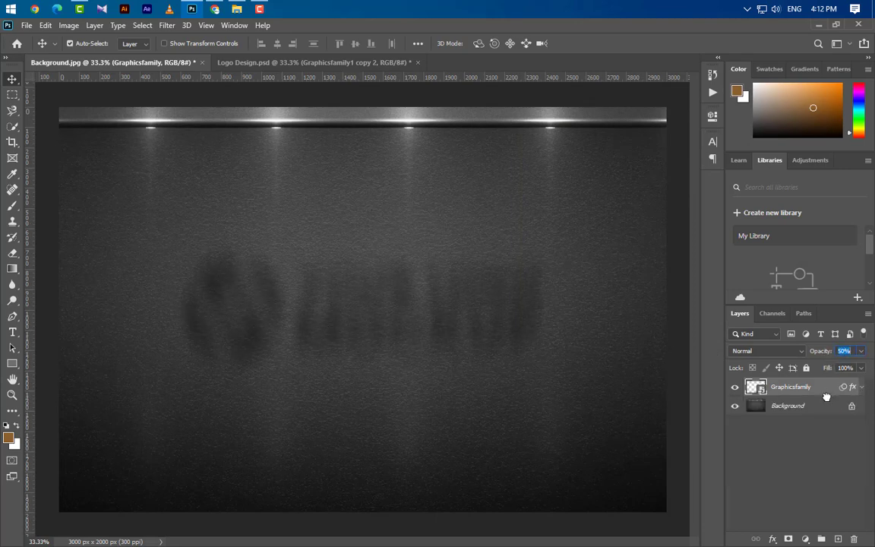
# - Duplicate the blurred Graphicsfamily layer and set the duplicate's opacity to 35%
pyautogui.hotkey('ctrl', 'j')
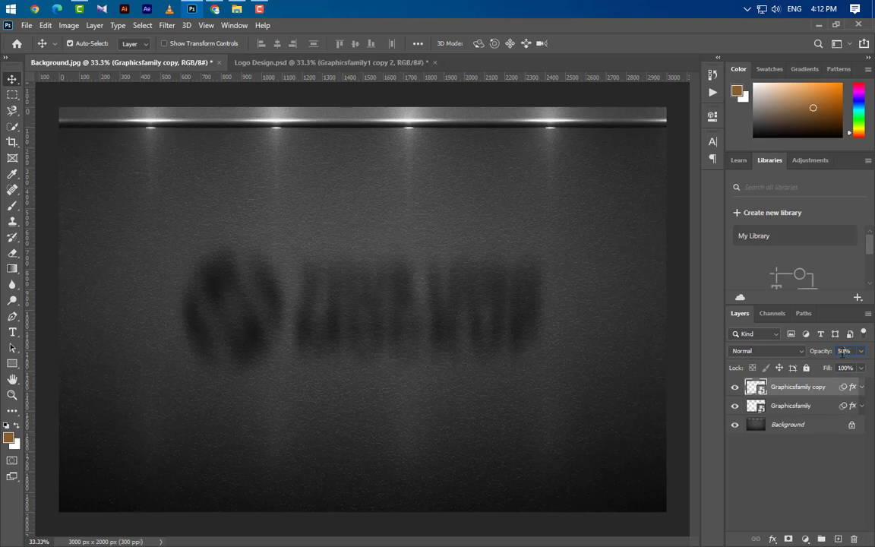
pyautogui.write('35')
pyautogui.press('Return')
# - Change the Motion Blur distance on the Graphicsfamily copy layer to 50 pixels
pyautogui.click(861, 387)
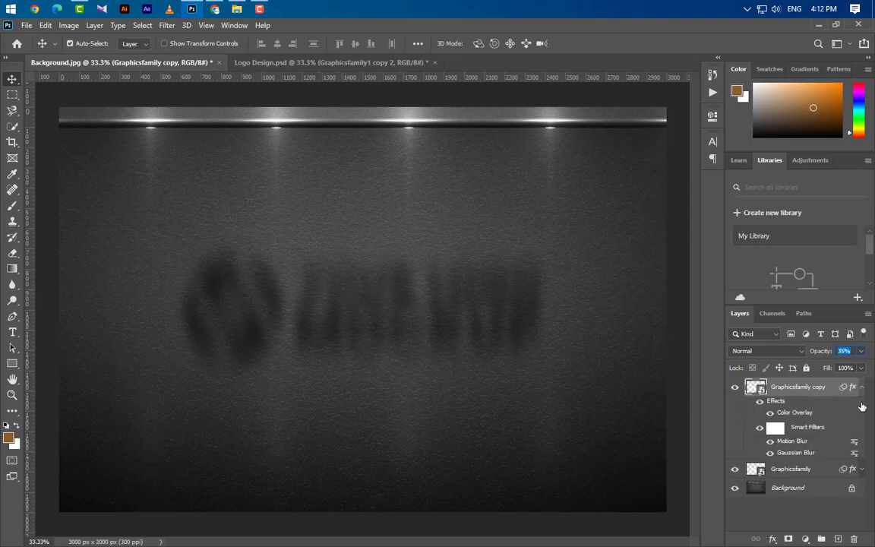
pyautogui.doubleClick(790, 441)
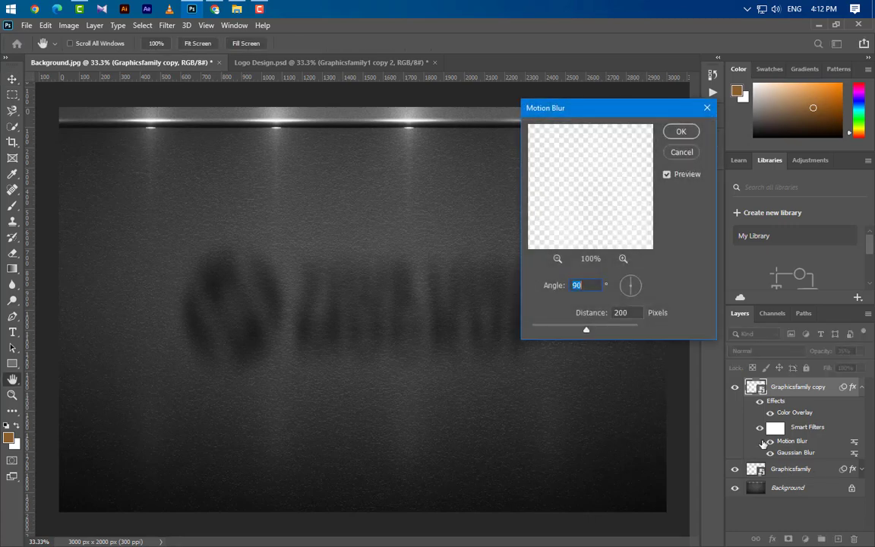
pyautogui.press('Tab')
pyautogui.write('5')
pyautogui.click(682, 132)
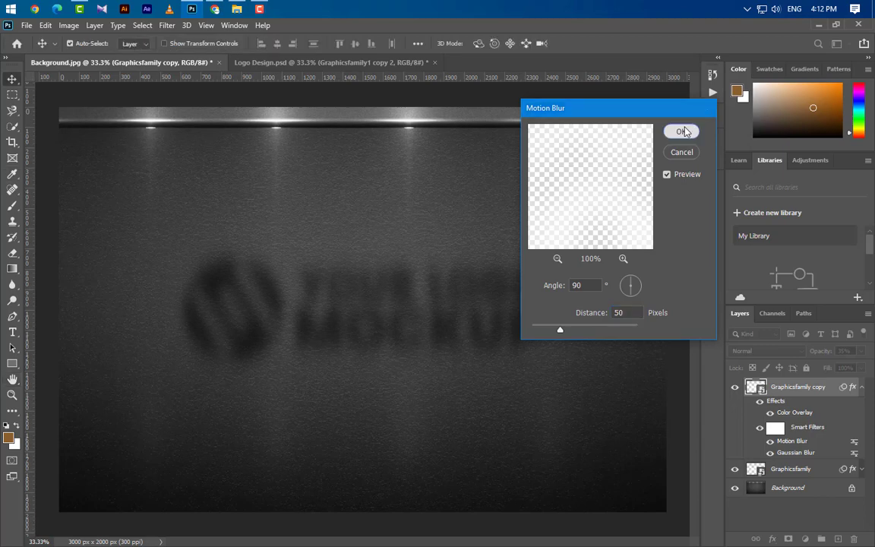
# - Change the Gaussian Blur radius on the Graphicsfamily copy layer to 8 pixels and collapse its effects list
pyautogui.doubleClick(795, 453)
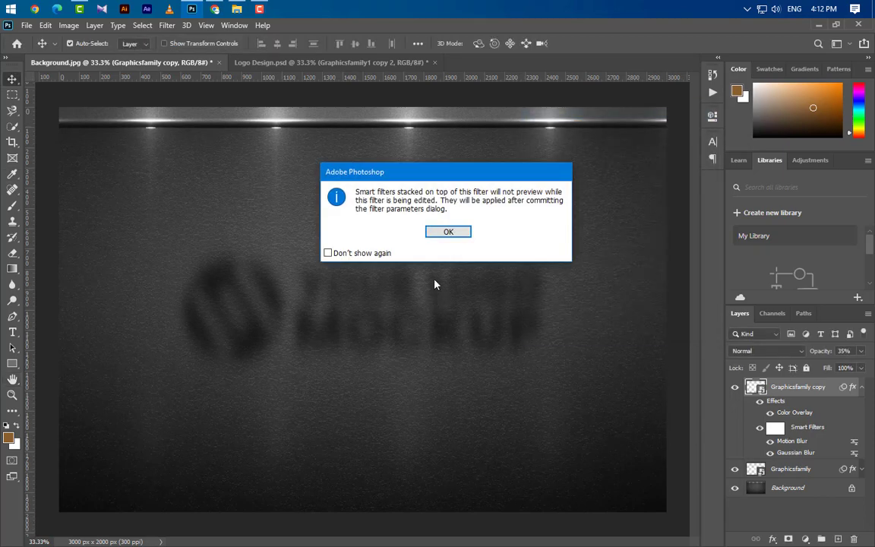
pyautogui.click(445, 230)
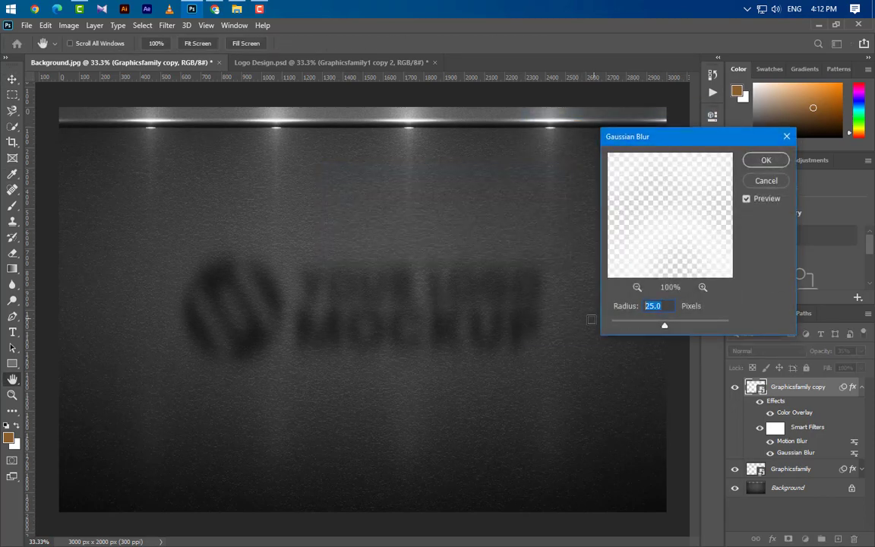
pyautogui.write('8')
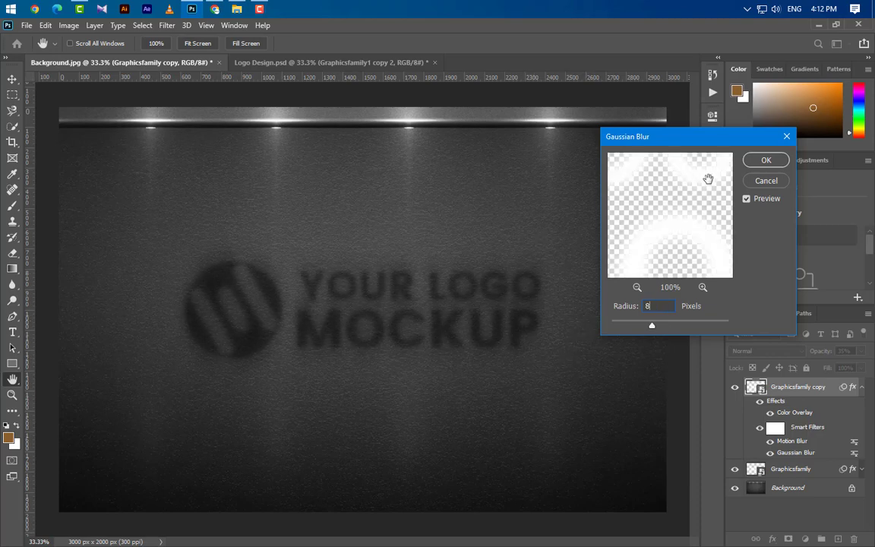
pyautogui.click(766, 160)
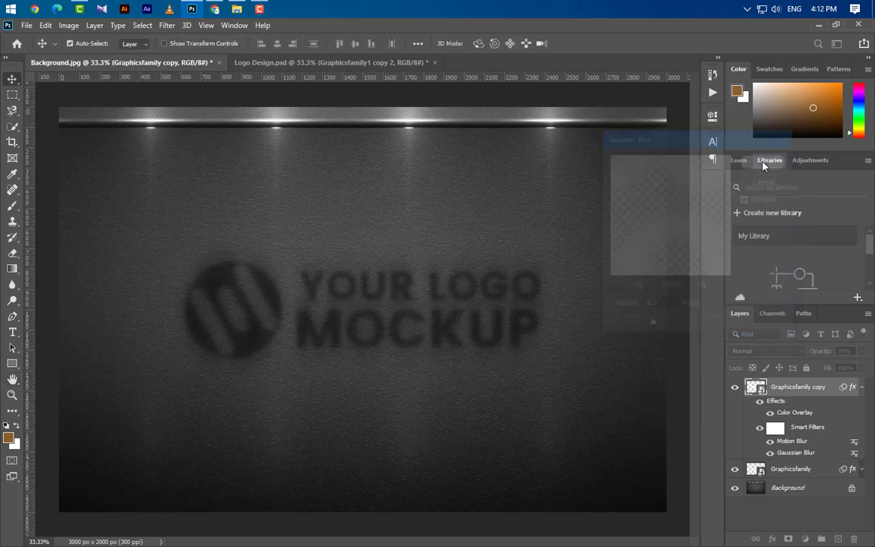
pyautogui.click(862, 387)
# - Duplicate the Graphicsfamily copy layer, removing the duplicate's smart filters and raising its opacity to 100%
pyautogui.moveTo(838, 392); pyautogui.dragTo(839, 538)
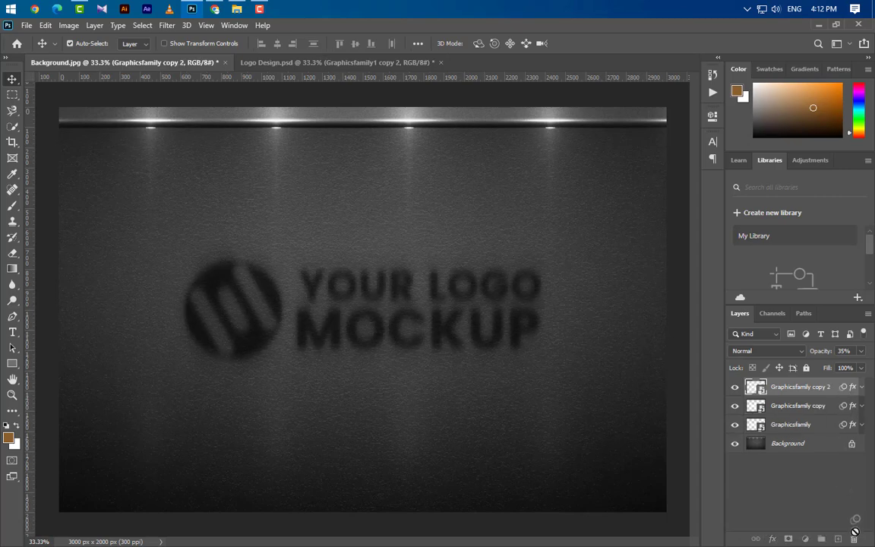
pyautogui.click(861, 351)
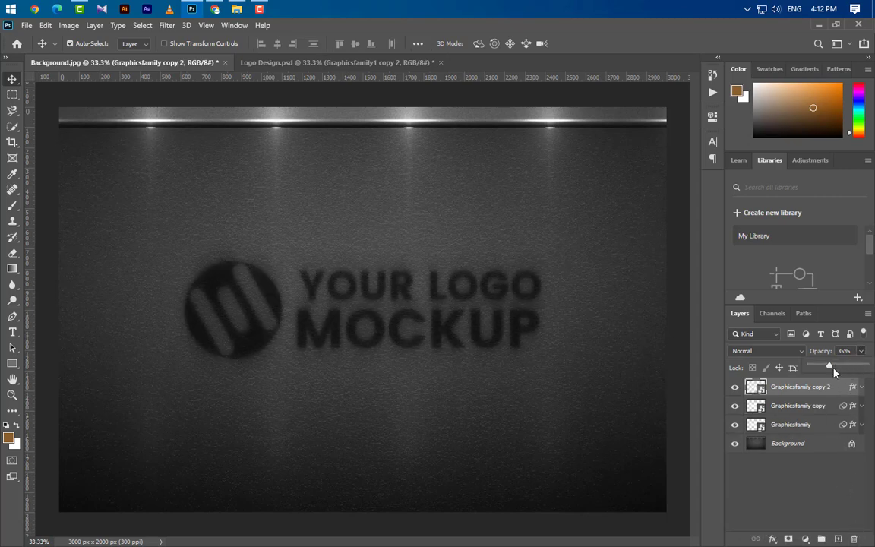
pyautogui.moveTo(829, 365); pyautogui.dragTo(868, 365)
# - Add a drop shadow to the Graphicsfamily copy 2 layer with Multiply blend mode and black (000000) colour
pyautogui.click(862, 387)
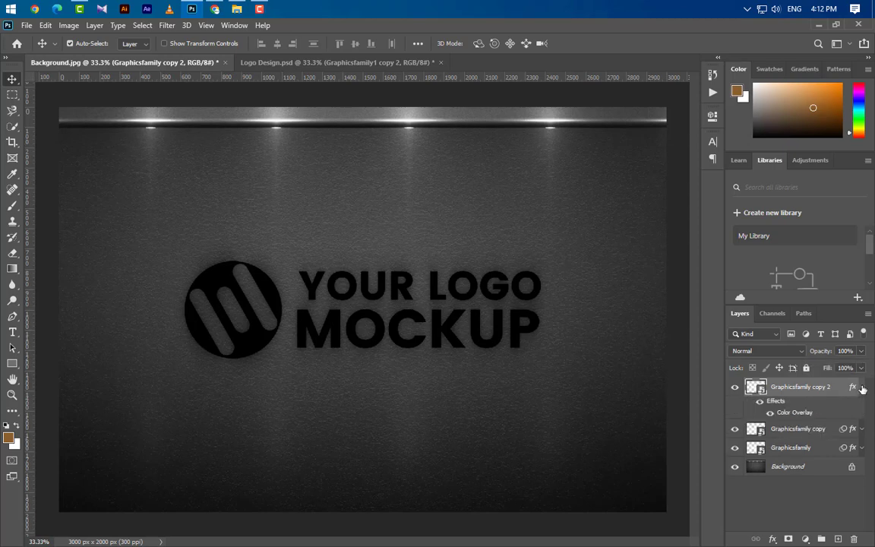
pyautogui.doubleClick(797, 413)
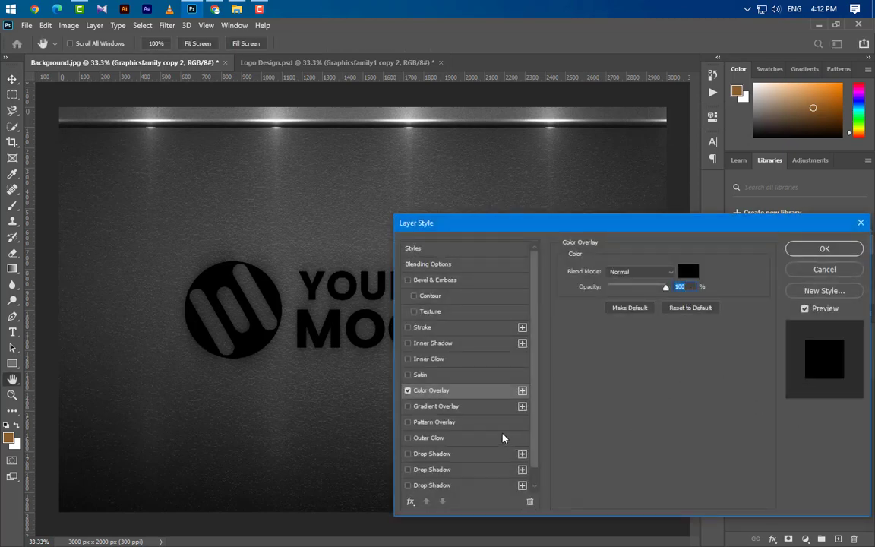
pyautogui.click(495, 452)
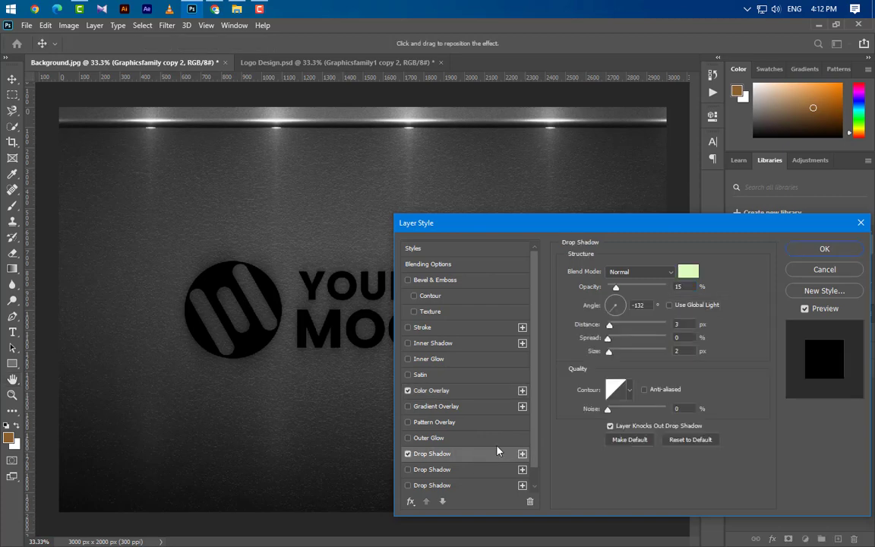
pyautogui.click(638, 271)
pyautogui.click(631, 286)
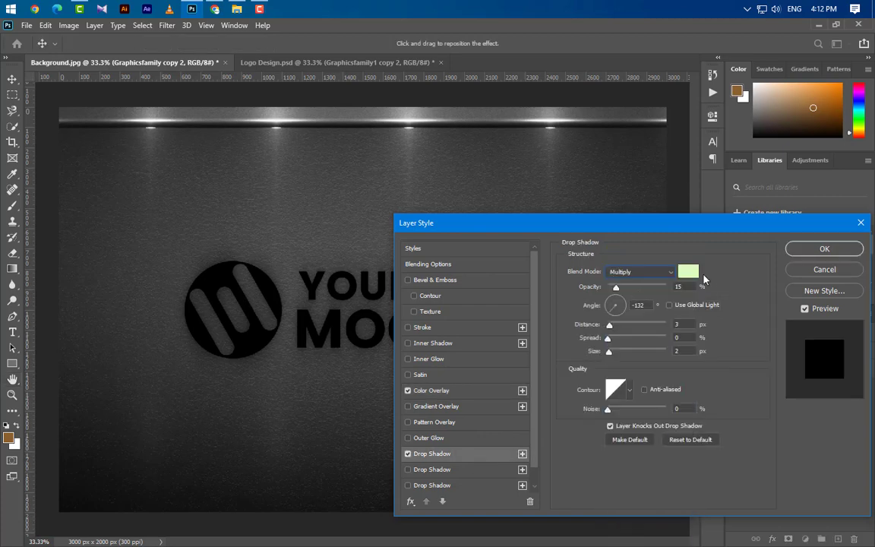
pyautogui.click(688, 271)
pyautogui.click(554, 490)
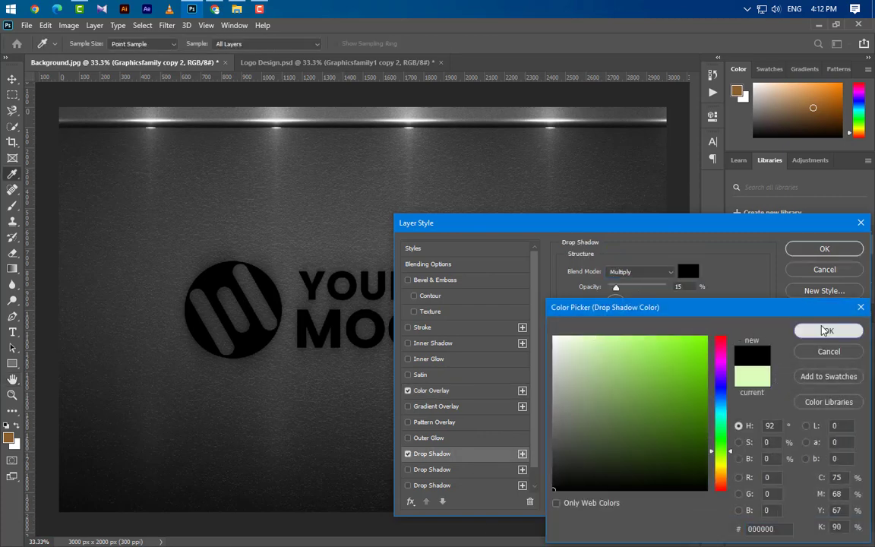
pyautogui.click(826, 330)
# - Set the drop shadow's opacity to 50%, angle to 45°, distance to 10 px and size to 10 px
pyautogui.write('5')
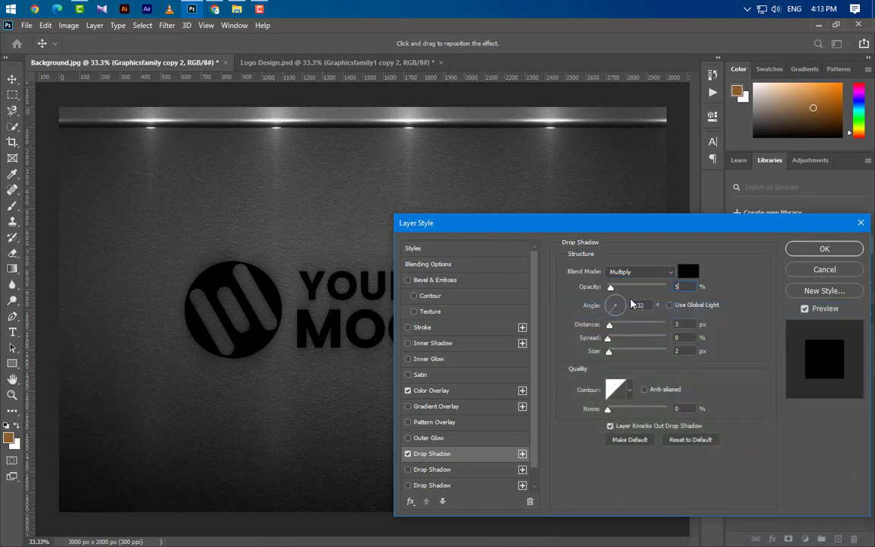
pyautogui.write('0')
pyautogui.press('Tab')
pyautogui.write('45')
pyautogui.press('Tab')
pyautogui.write('10')
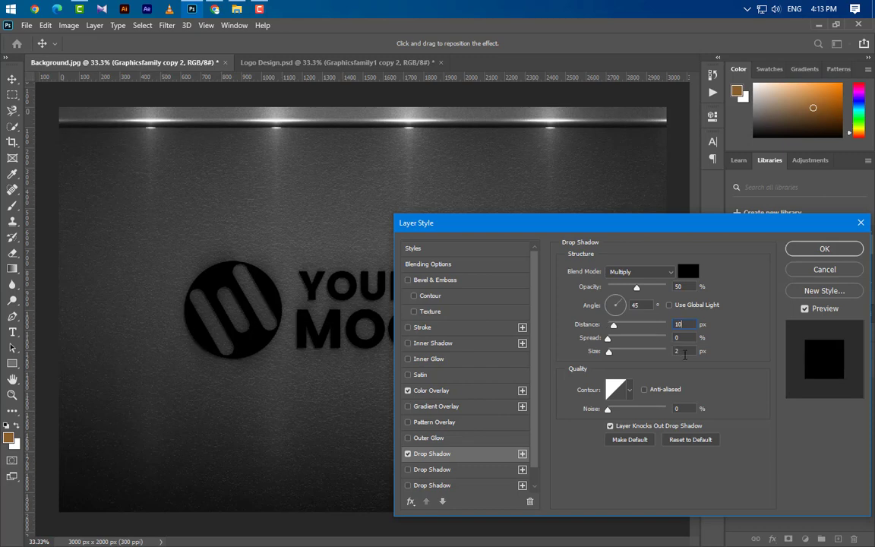
pyautogui.press('Tab')
pyautogui.press('Tab')
pyautogui.write('10')
# - Add a second drop shadow to Graphicsfamily copy 2 with 50% opacity, Multiply blend mode, global light off and a 135° angle
pyautogui.click(494, 471)
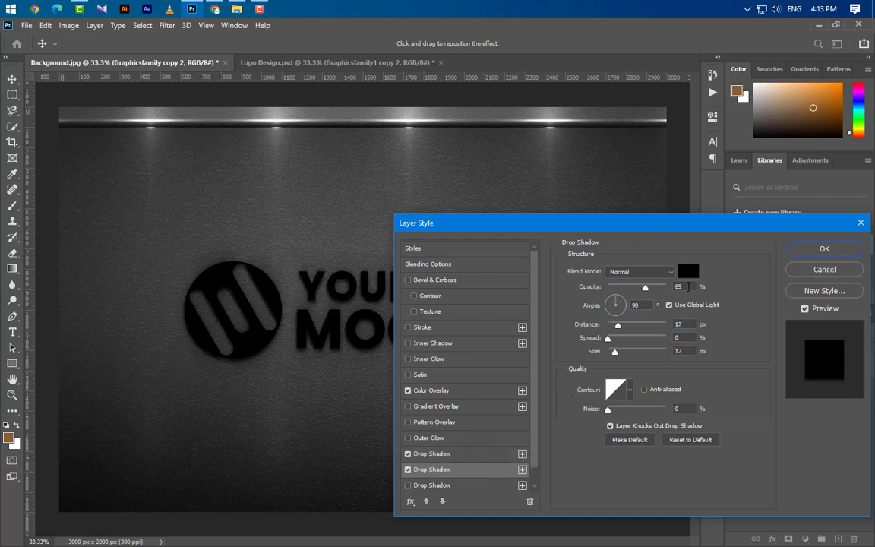
pyautogui.doubleClick(680, 287)
pyautogui.write('50')
pyautogui.click(651, 275)
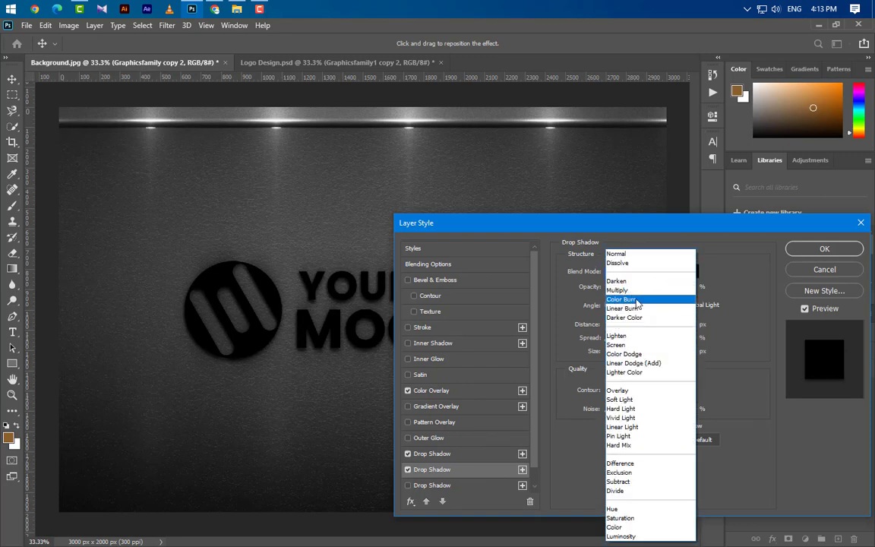
pyautogui.click(636, 290)
pyautogui.click(669, 305)
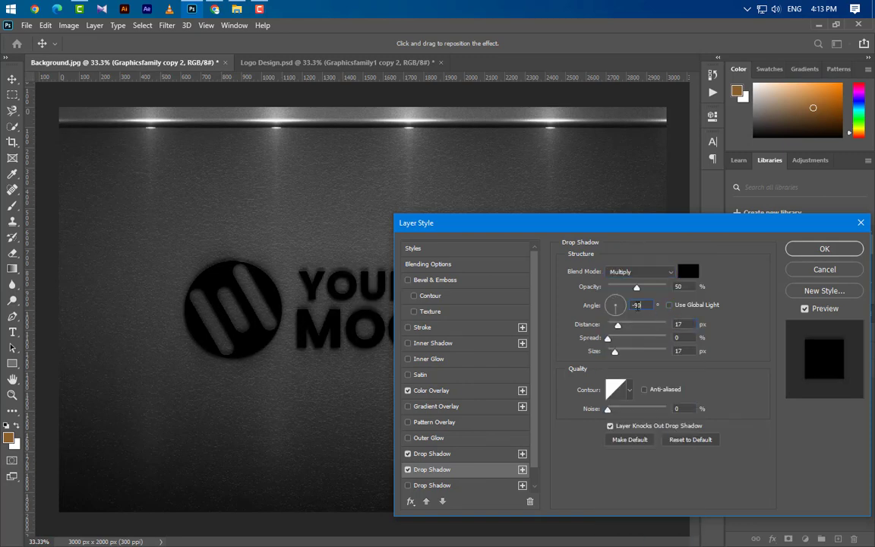
pyautogui.write('135')
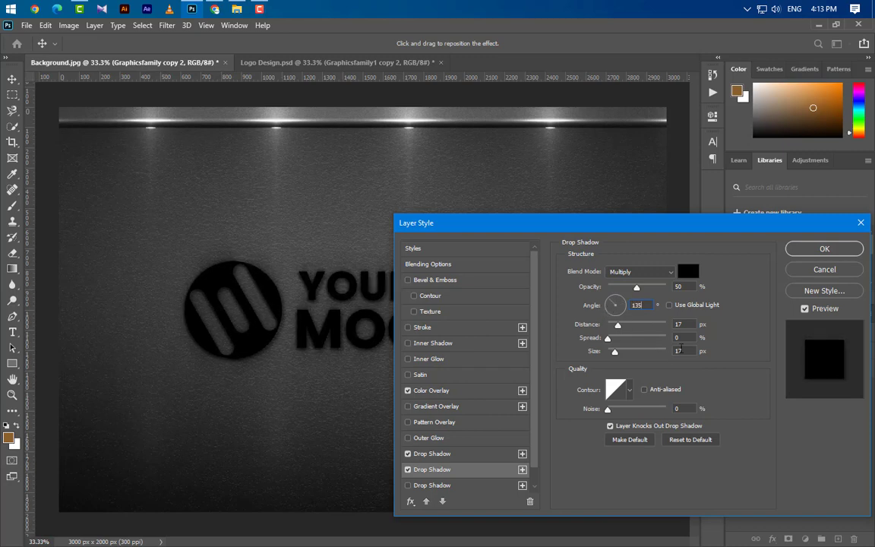
# - Set the second drop shadow's distance to 10 px, spread to 5% and size to 15 px, apply it and collapse the effects list
pyautogui.press('Tab')
pyautogui.write('10')
pyautogui.press('Tab')
pyautogui.write('5')
pyautogui.press('Tab')
pyautogui.write('15')
pyautogui.click(824, 250)
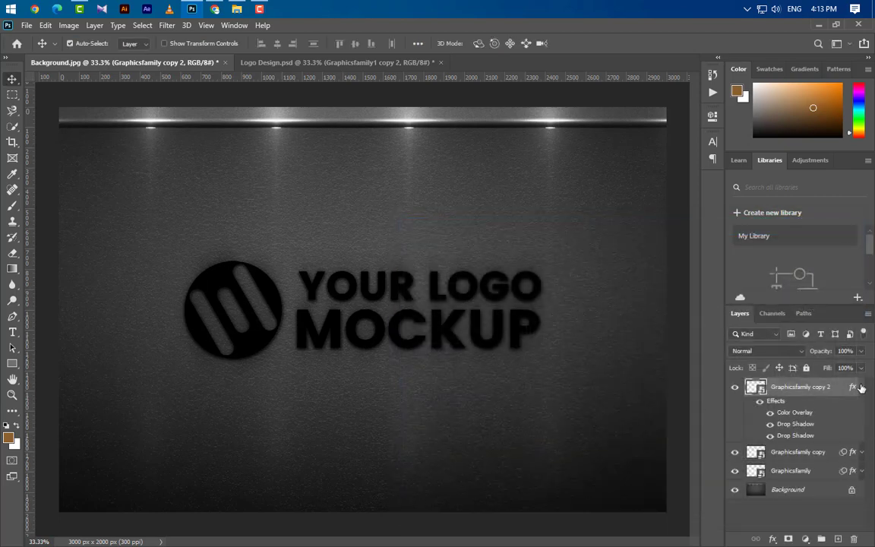
pyautogui.click(861, 387)
# - Duplicate the Graphicsfamily copy 2 layer and delete the upper of the duplicate's two drop shadows
pyautogui.moveTo(754, 385); pyautogui.dragTo(838, 536)
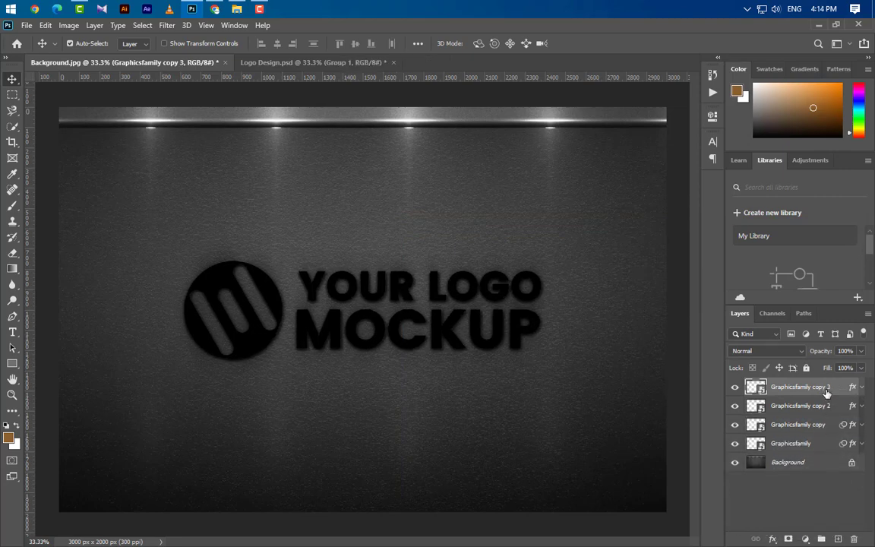
pyautogui.click(862, 387)
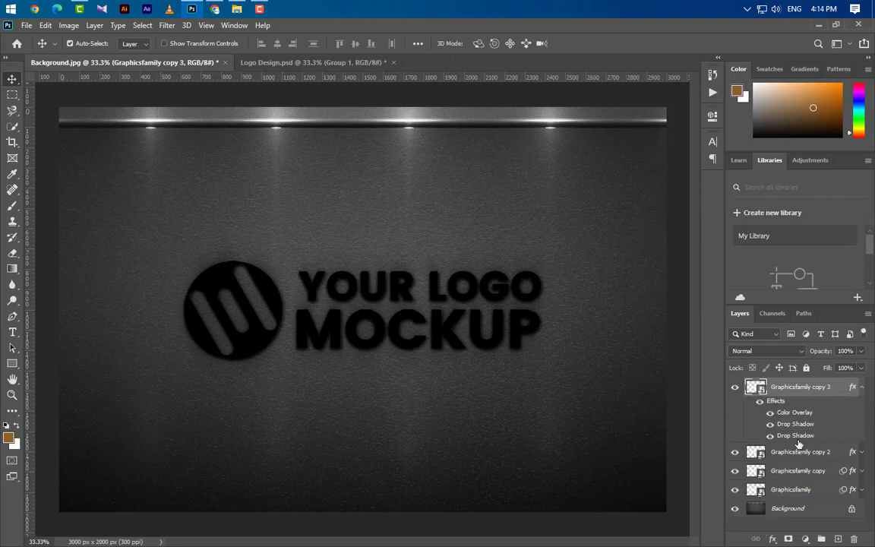
pyautogui.moveTo(795, 424); pyautogui.dragTo(854, 539)
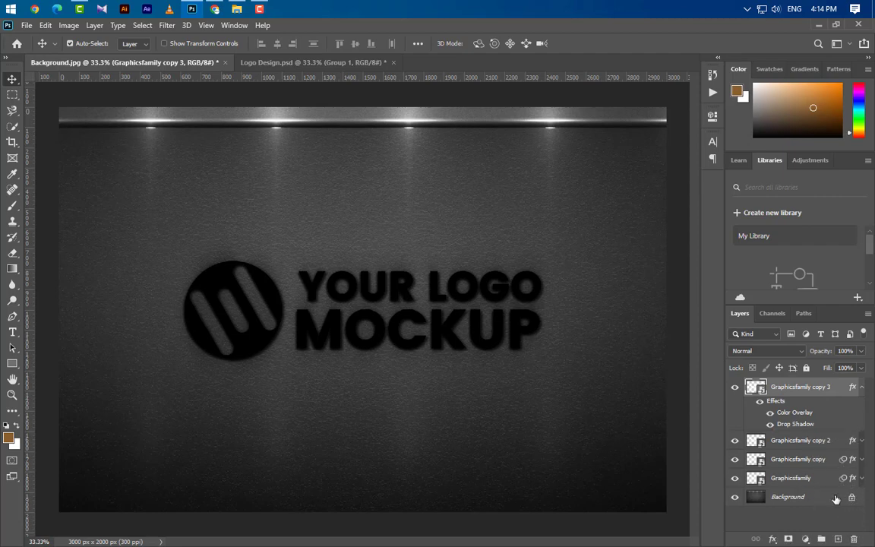
# - Set the Graphicsfamily copy 3 drop shadow to 135° angle, 15 px distance, 10% spread and 15 px size
pyautogui.doubleClick(796, 424)
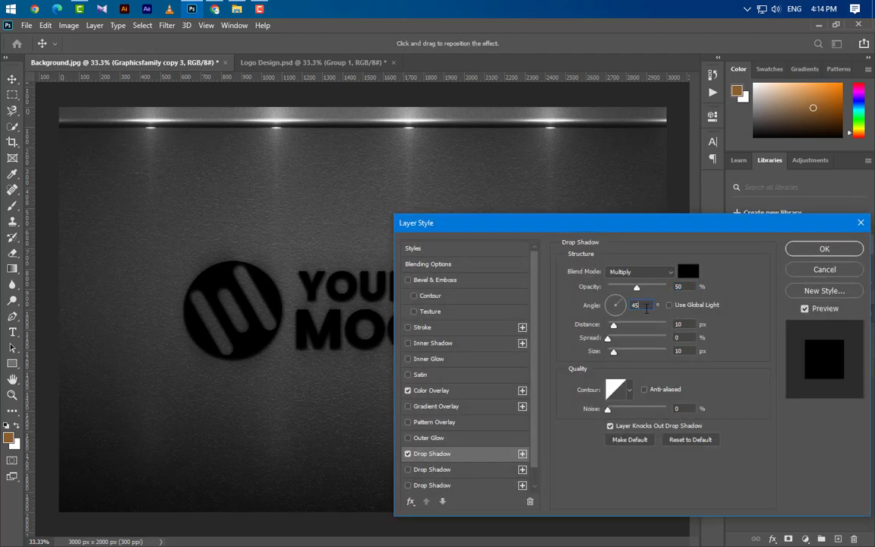
pyautogui.write('135')
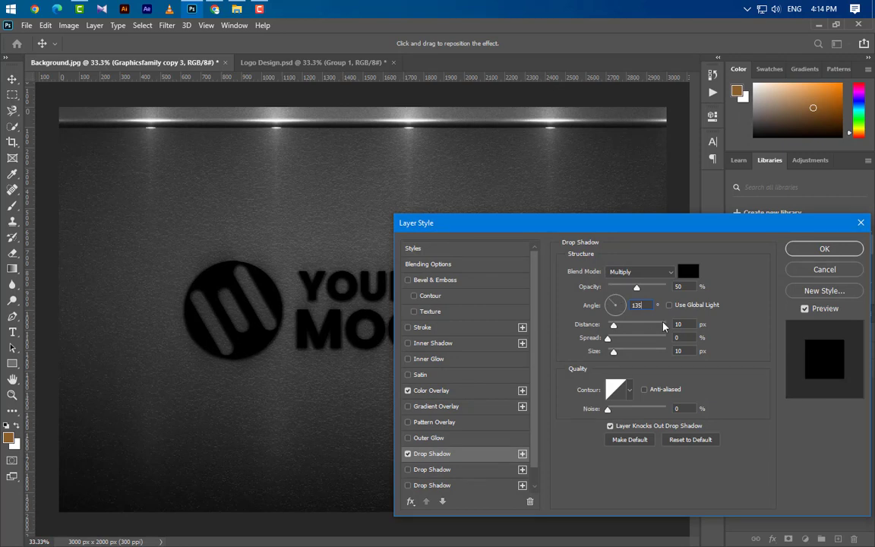
pyautogui.moveTo(694, 325); pyautogui.dragTo(645, 319)
pyautogui.write('15')
pyautogui.press('Tab')
pyautogui.write('10')
pyautogui.press('Tab')
pyautogui.write('15')
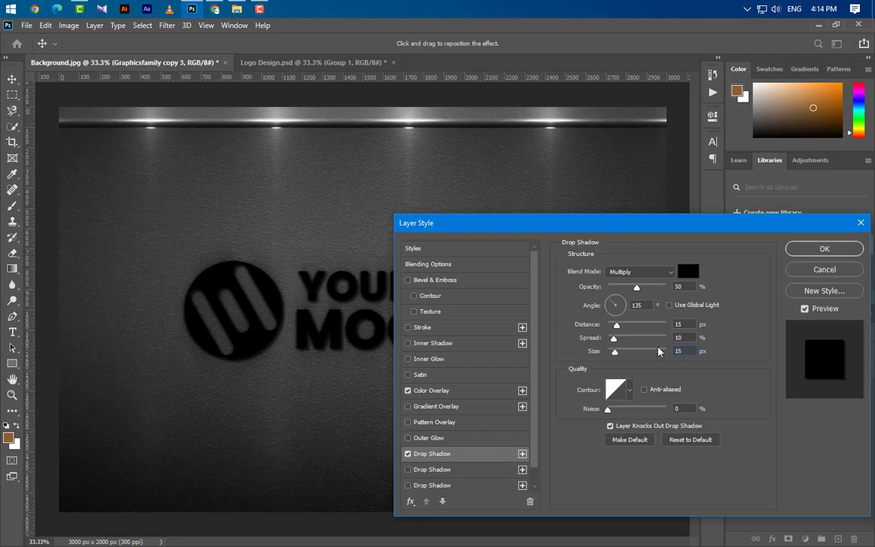
pyautogui.press('Return')
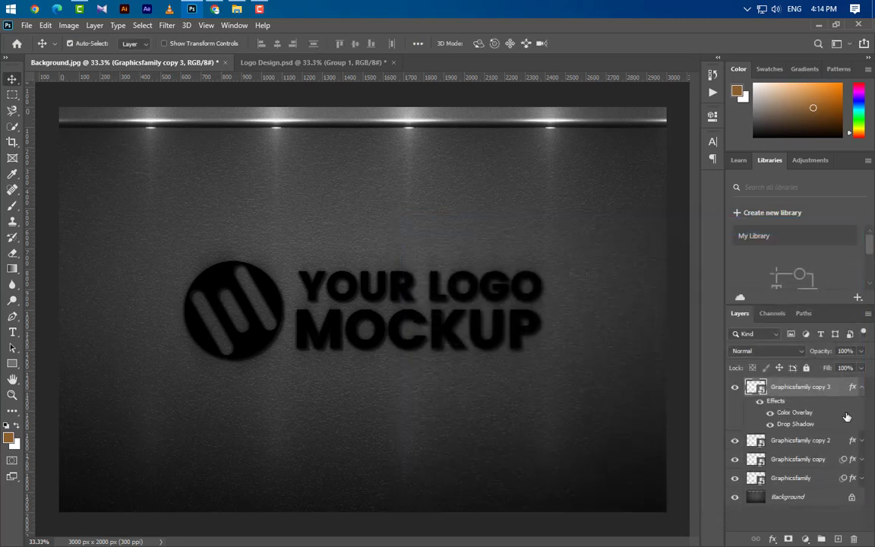
# - Duplicate Graphicsfamily copy 3 and set the duplicate's drop shadow to 10 px distance, 5% spread and 10 px size
pyautogui.moveTo(839, 397); pyautogui.dragTo(839, 538)
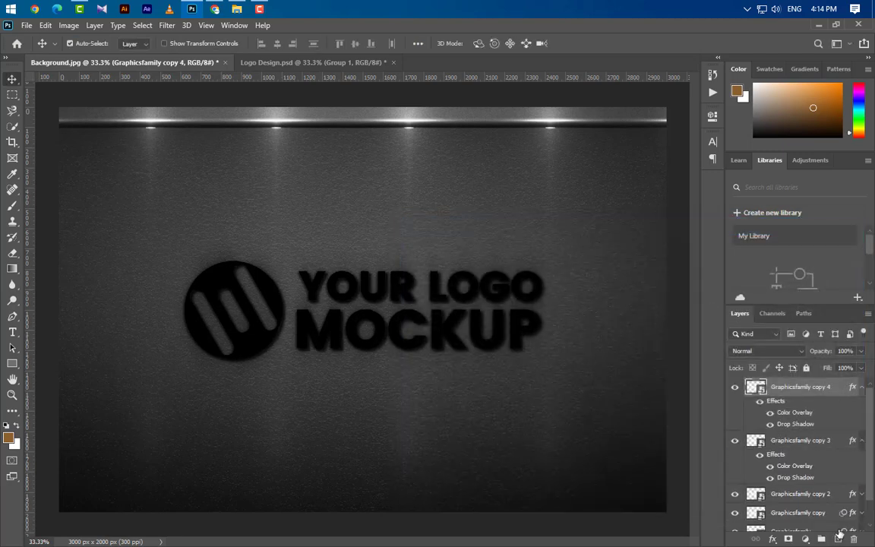
pyautogui.doubleClick(785, 428)
pyautogui.moveTo(691, 325); pyautogui.dragTo(653, 329)
pyautogui.write('1')
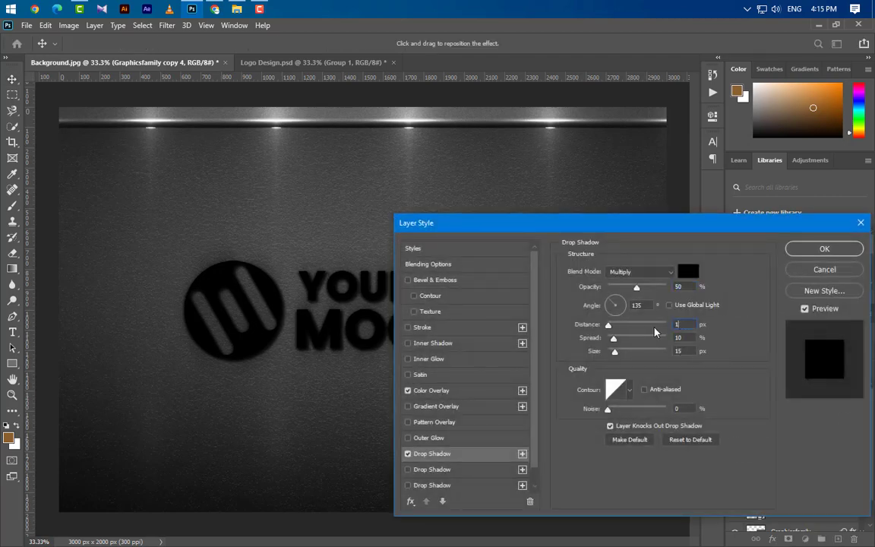
pyautogui.write('0')
pyautogui.press('Tab')
pyautogui.write('5')
pyautogui.press('Tab')
pyautogui.write('10')
pyautogui.click(826, 249)
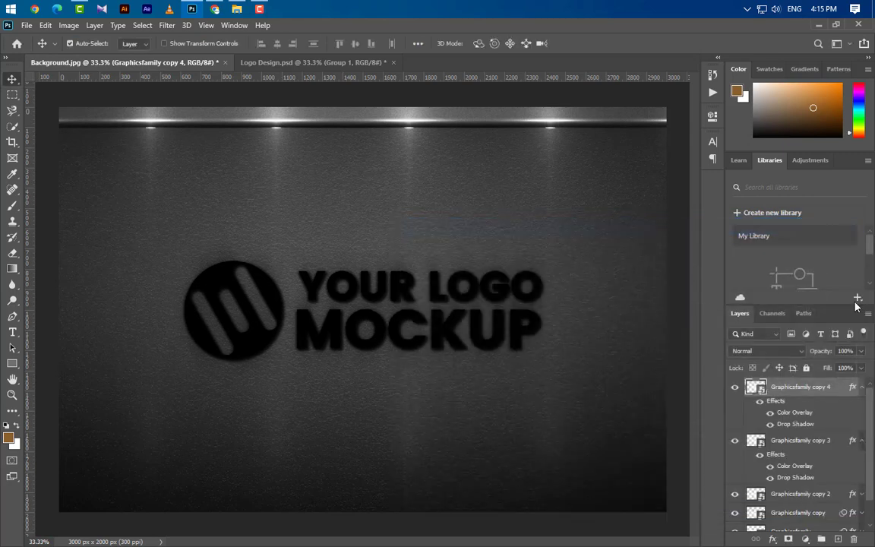
# - Collapse the effects lists of Graphicsfamily copy 4 and copy 3, and duplicate the copy 4 layer
pyautogui.click(863, 389)
pyautogui.click(863, 406)
pyautogui.moveTo(830, 386); pyautogui.dragTo(838, 537)
# - Hide the Graphicsfamily copy 5 layer and group the five Graphicsfamily layers beneath it
pyautogui.click(807, 410)
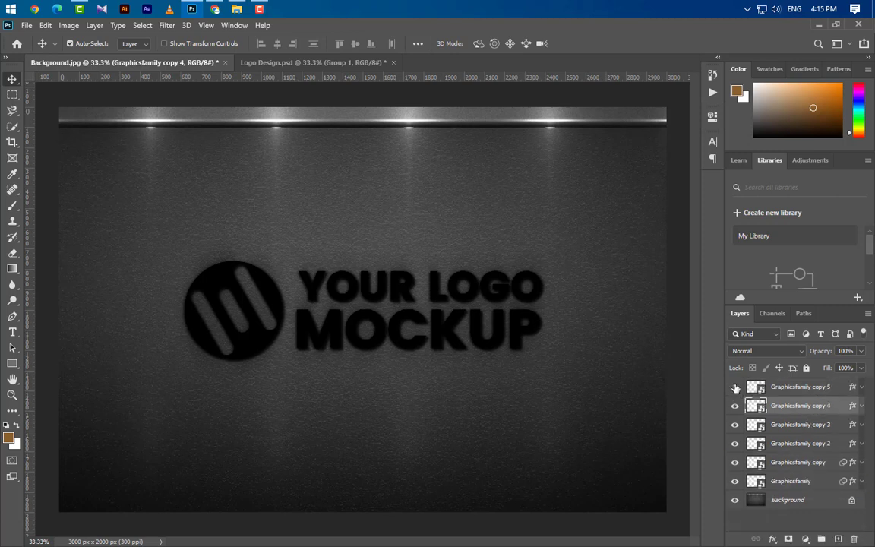
pyautogui.click(735, 388)
pyautogui.keyDown('ctrl'); pyautogui.click(798, 424); pyautogui.keyUp('ctrl')
pyautogui.keyDown('ctrl'); pyautogui.click(801, 443); pyautogui.keyUp('ctrl')
pyautogui.keyDown('ctrl'); pyautogui.click(803, 461); pyautogui.keyUp('ctrl')
pyautogui.keyDown('ctrl'); pyautogui.click(805, 481); pyautogui.keyUp('ctrl')
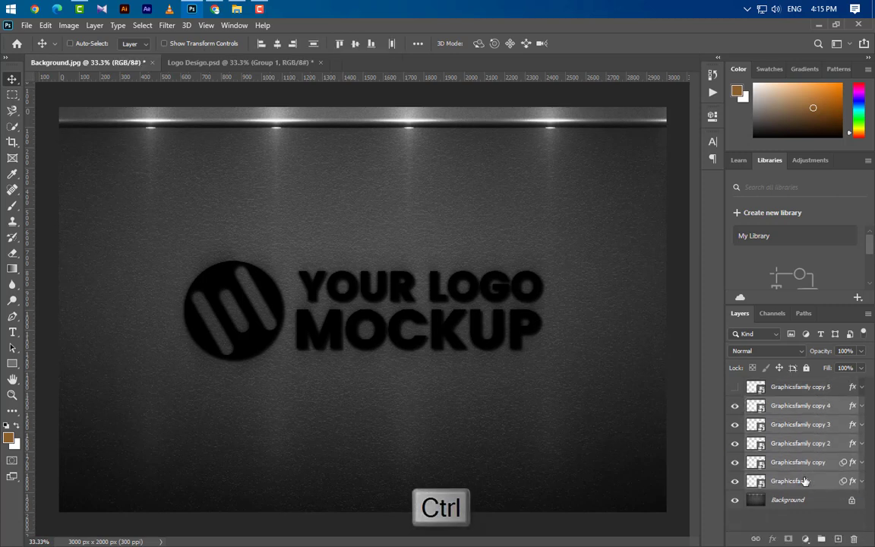
pyautogui.hotkey('ctrl', 'g')
# - Show the Graphicsfamily copy 5 layer again and remove all its layer effects
pyautogui.click(803, 389)
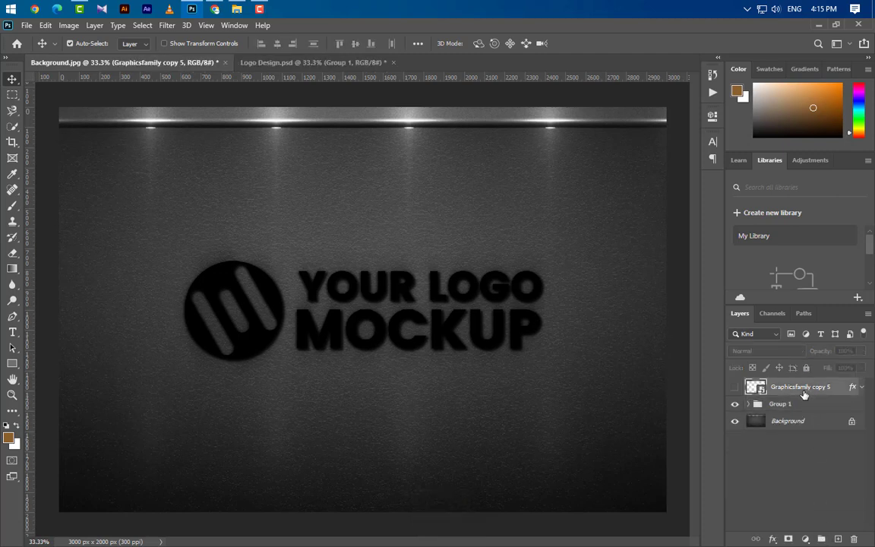
pyautogui.click(734, 387)
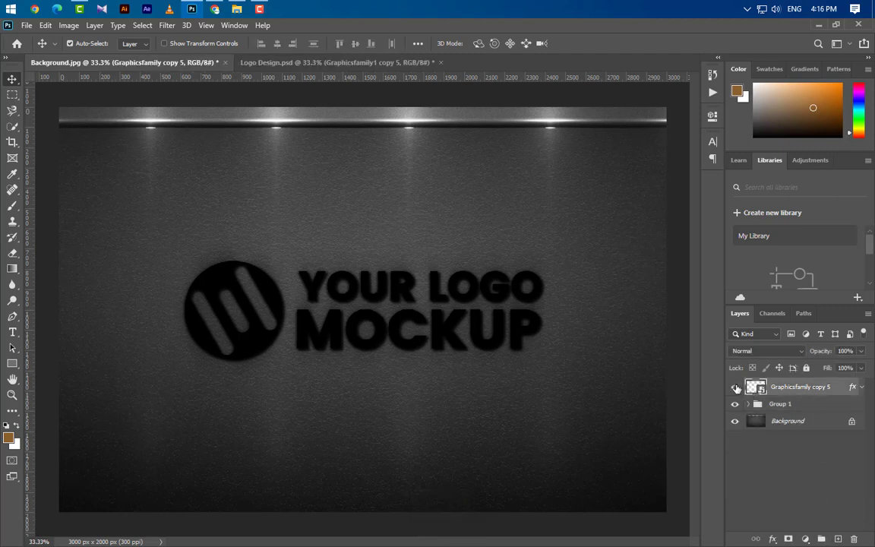
pyautogui.click(861, 387)
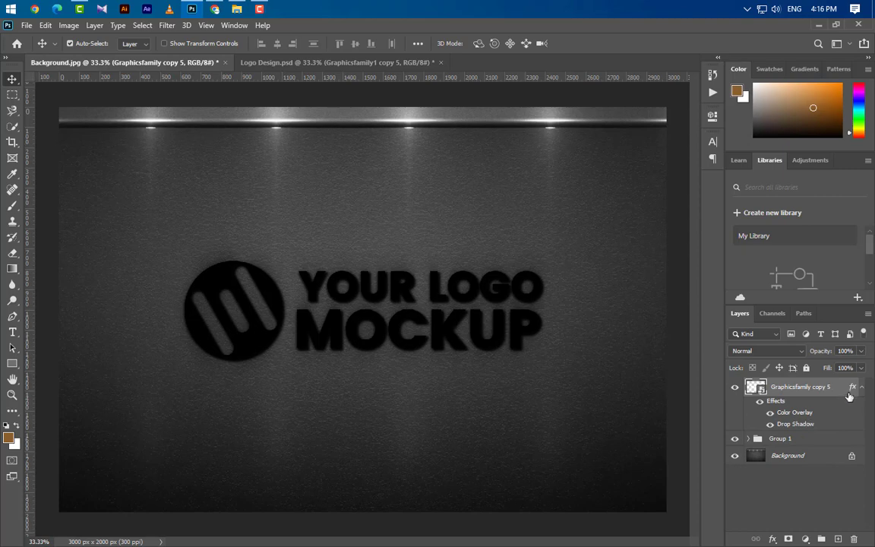
pyautogui.moveTo(851, 389); pyautogui.dragTo(852, 538)
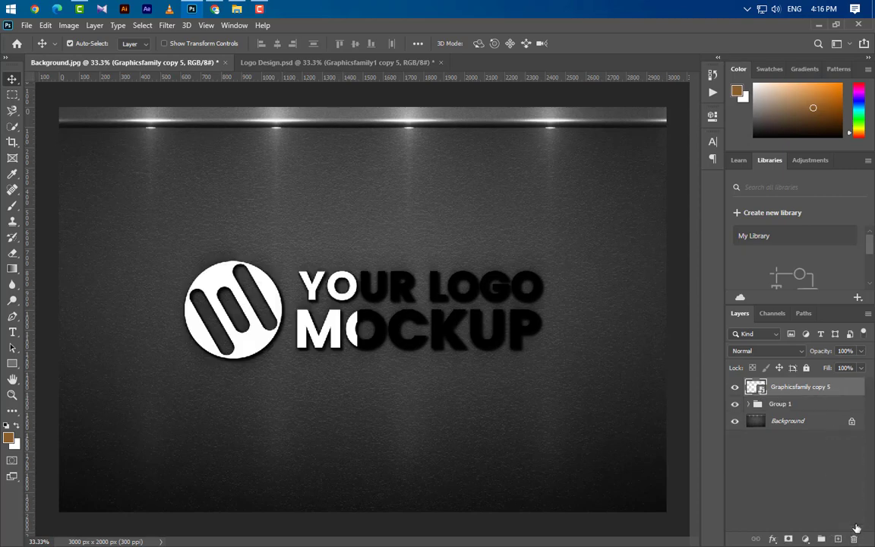
# - Add Bevel & Emboss to Graphicsfamily copy 5 with Inner Bevel style, Smooth technique, 1000% depth and 35 px size
pyautogui.doubleClick(846, 389)
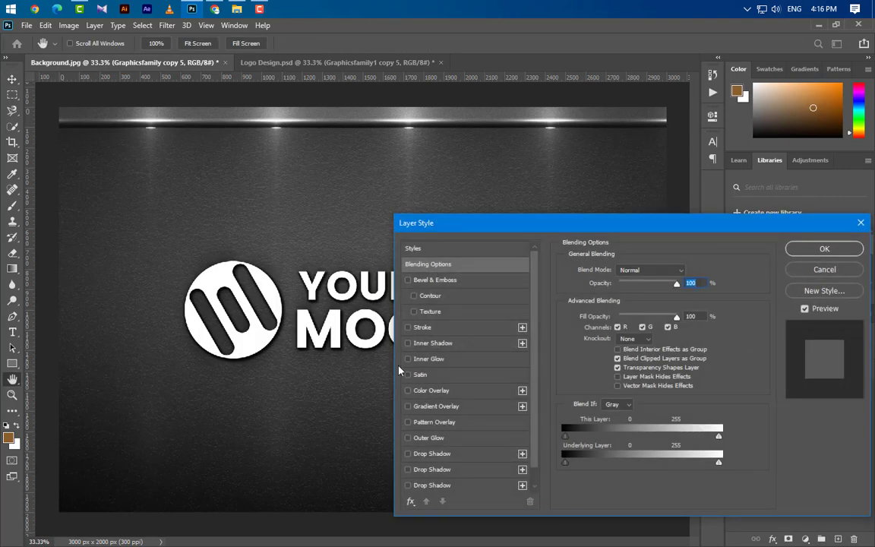
pyautogui.click(410, 280)
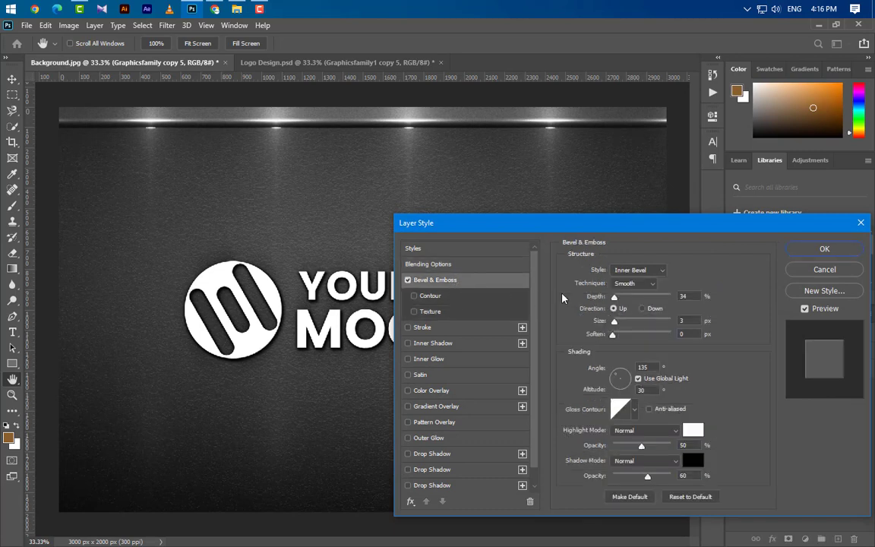
pyautogui.click(658, 272)
pyautogui.click(631, 290)
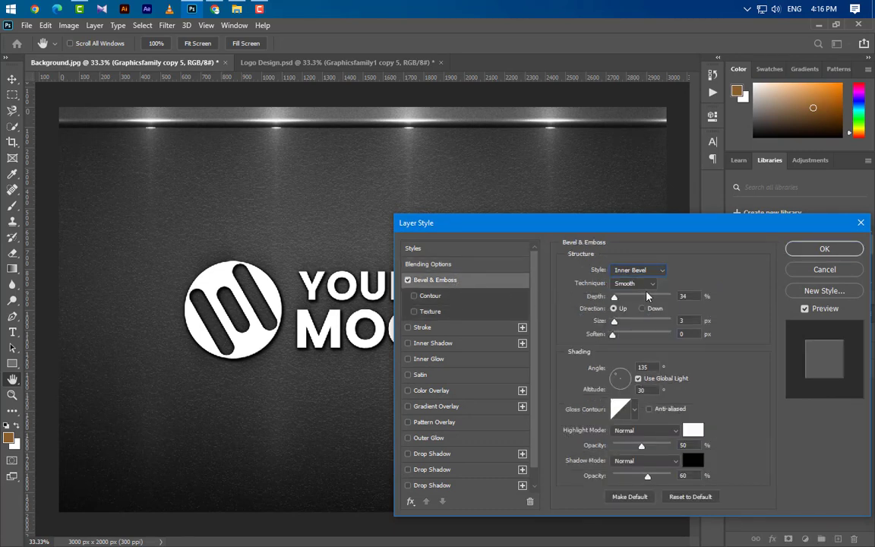
pyautogui.click(638, 283)
pyautogui.click(638, 295)
pyautogui.write('1000')
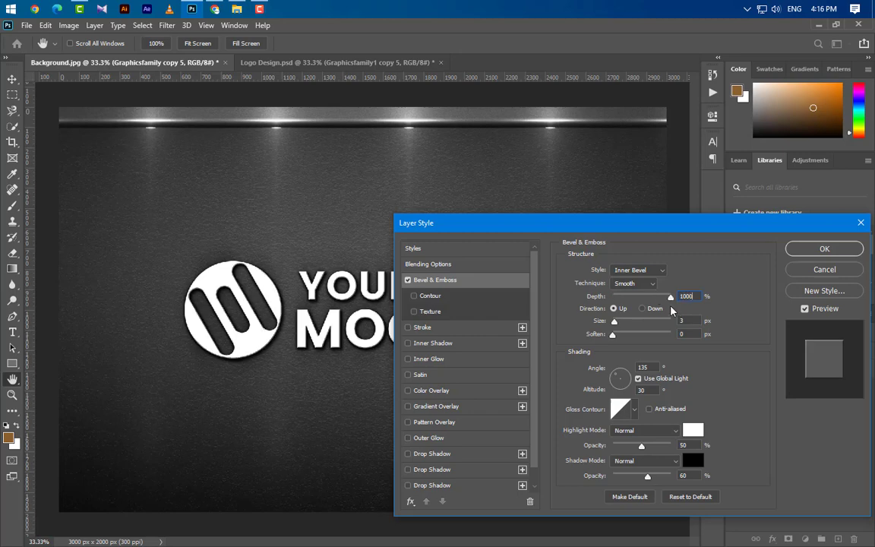
pyautogui.moveTo(686, 321); pyautogui.dragTo(654, 321)
pyautogui.write('35')
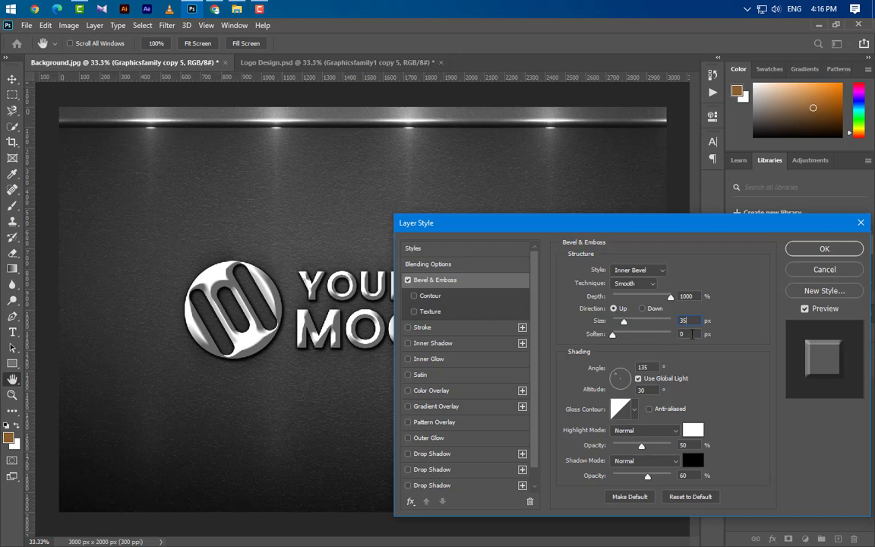
# - Turn off global light for the bevel and set its shading angle to 162° and altitude to 60°
pyautogui.moveTo(650, 367); pyautogui.dragTo(624, 381)
pyautogui.click(638, 378)
pyautogui.write('1')
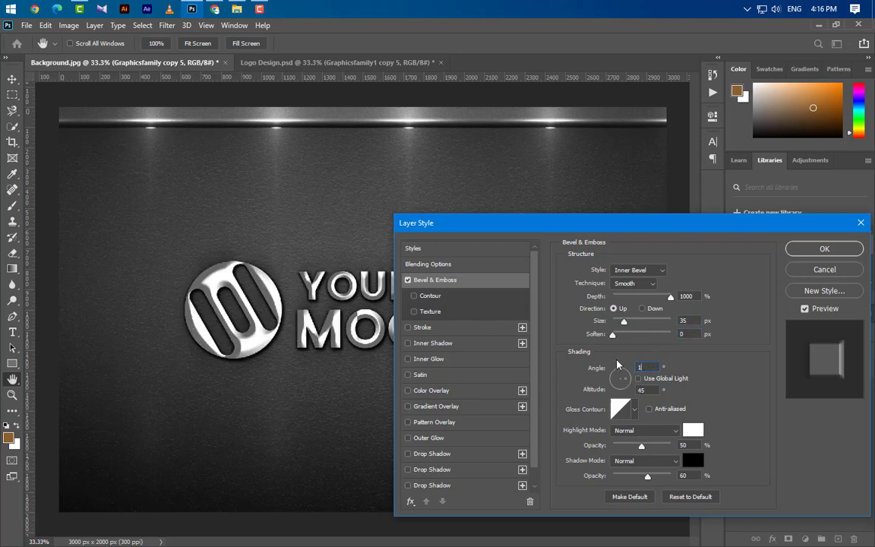
pyautogui.write('62')
pyautogui.press('Tab')
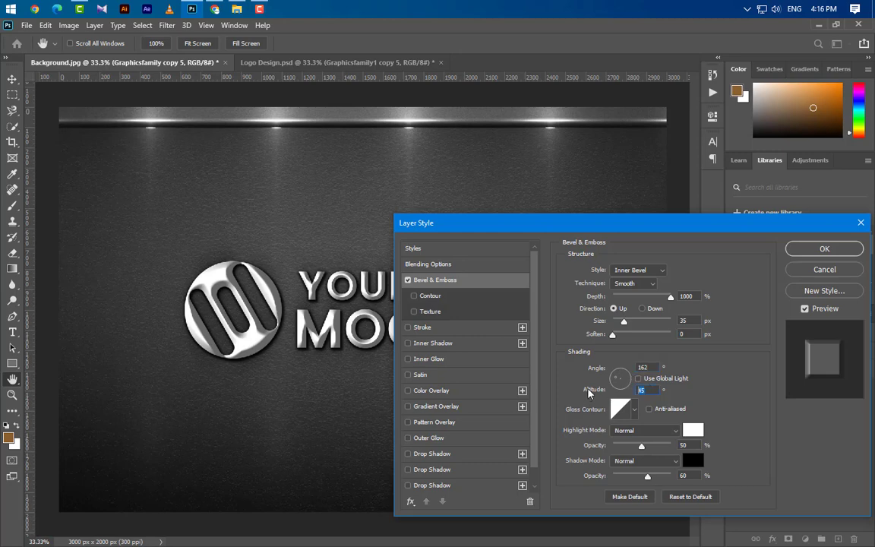
pyautogui.write('60')
# - Enable anti-aliasing for the bevel and choose the three-peaked ring gloss contour
pyautogui.click(649, 410)
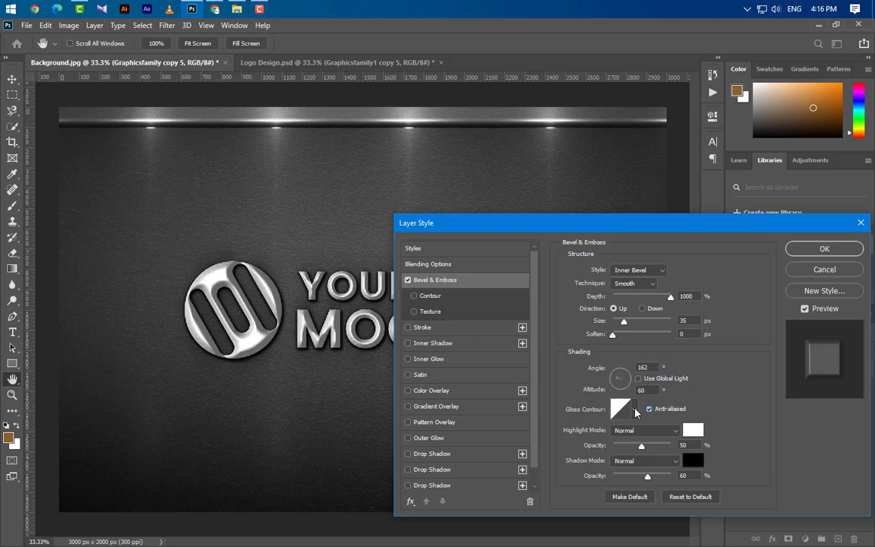
pyautogui.click(634, 409)
pyautogui.click(599, 457)
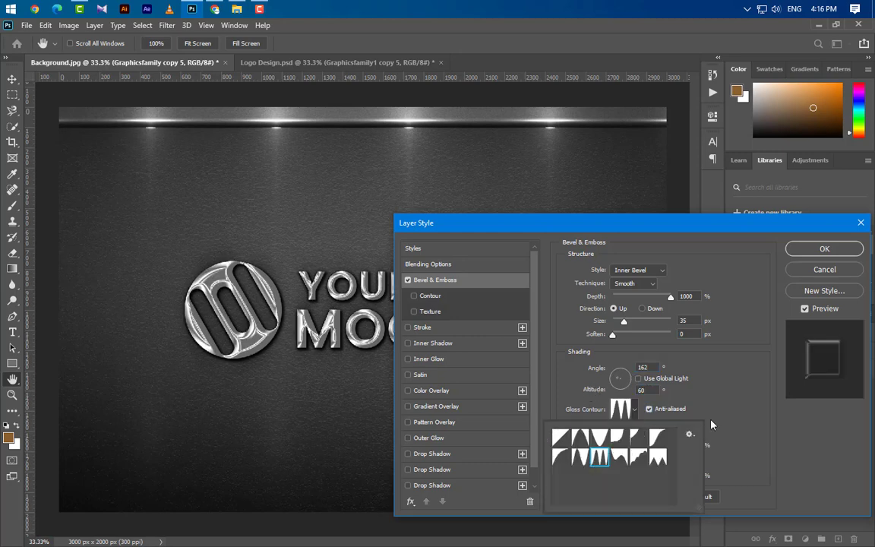
pyautogui.click(731, 398)
# - Set the bevel's highlight mode to Screen with 12% opacity and its shadow opacity to 90%
pyautogui.click(663, 431)
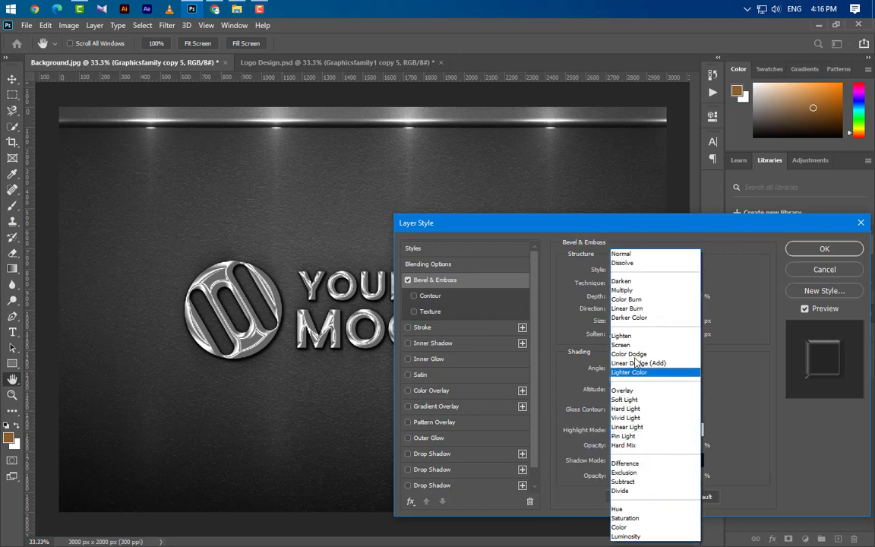
pyautogui.click(630, 339)
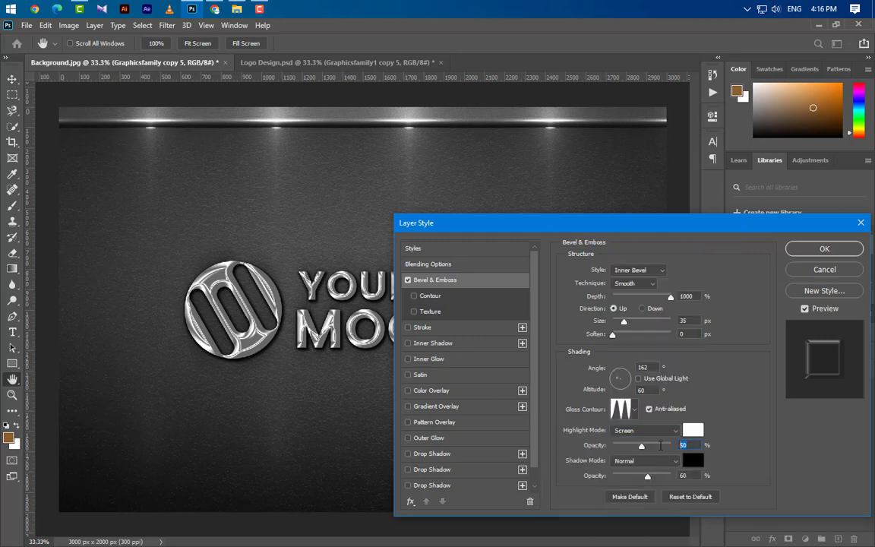
pyautogui.write('12')
pyautogui.write('90')
pyautogui.press('Tab')
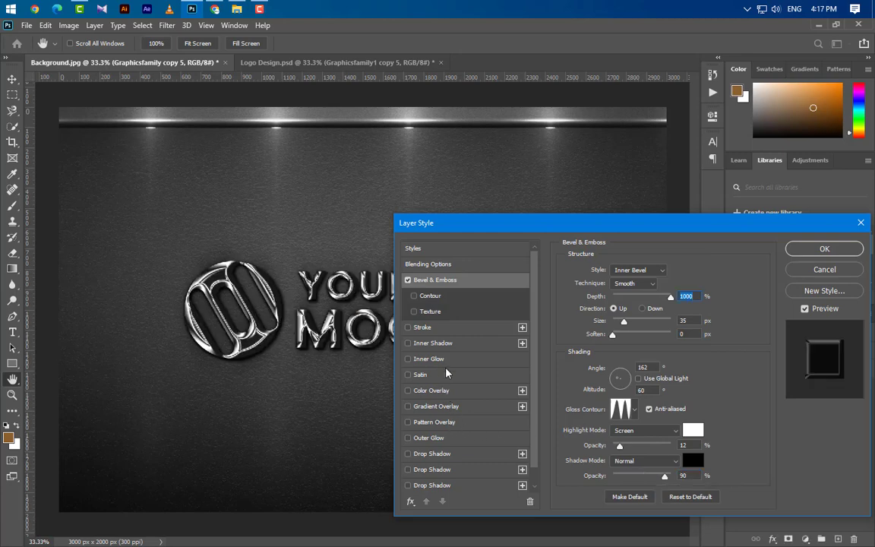
# - Add an Inner Shadow to Graphicsfamily copy 5 with Normal blend mode and a white (#ffffff) color
pyautogui.click(433, 343)
pyautogui.click(688, 278)
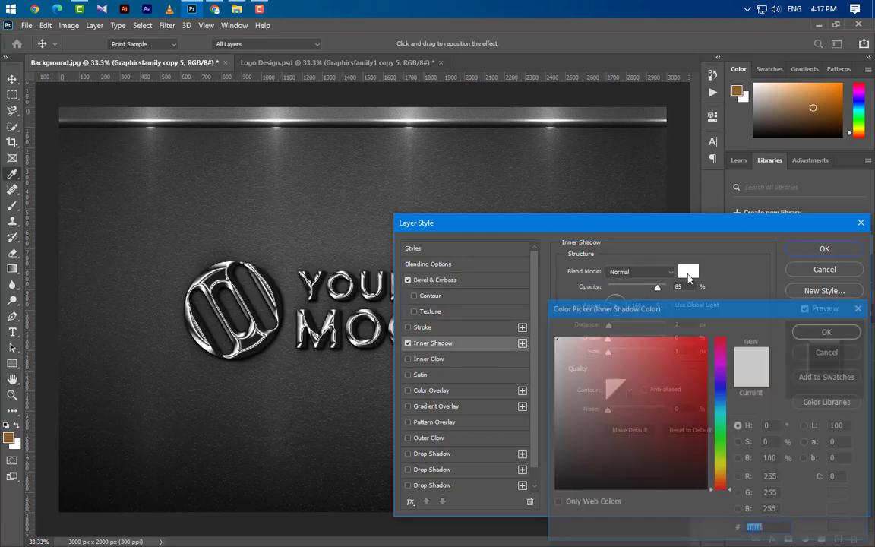
pyautogui.click(776, 331)
pyautogui.moveTo(694, 289); pyautogui.dragTo(639, 280)
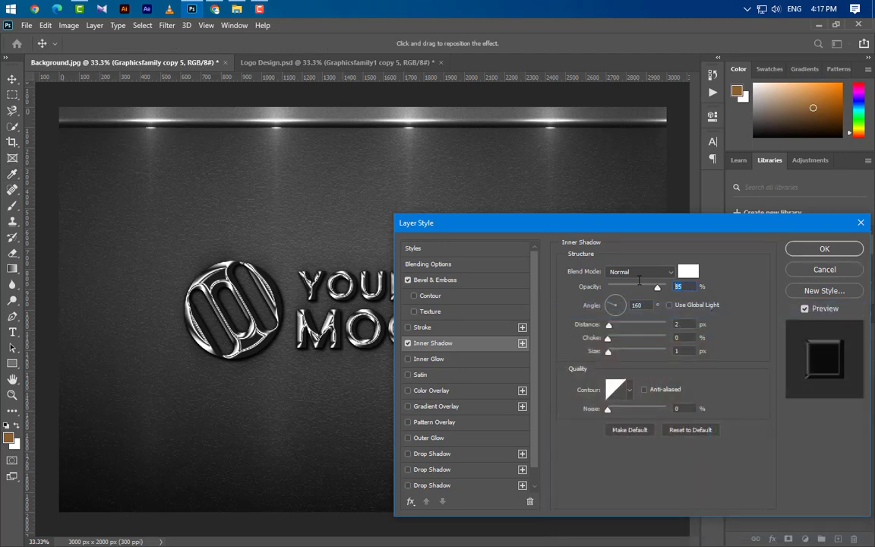
# - Set the inner shadow's opacity to 94%, angle to 90°, distance to 22 px and size to 8 px
pyautogui.write('94')
pyautogui.press('Tab')
pyautogui.write('9')
pyautogui.press('Tab')
pyautogui.write('22')
pyautogui.press('Tab')
pyautogui.write('8')
pyautogui.press('Tab')
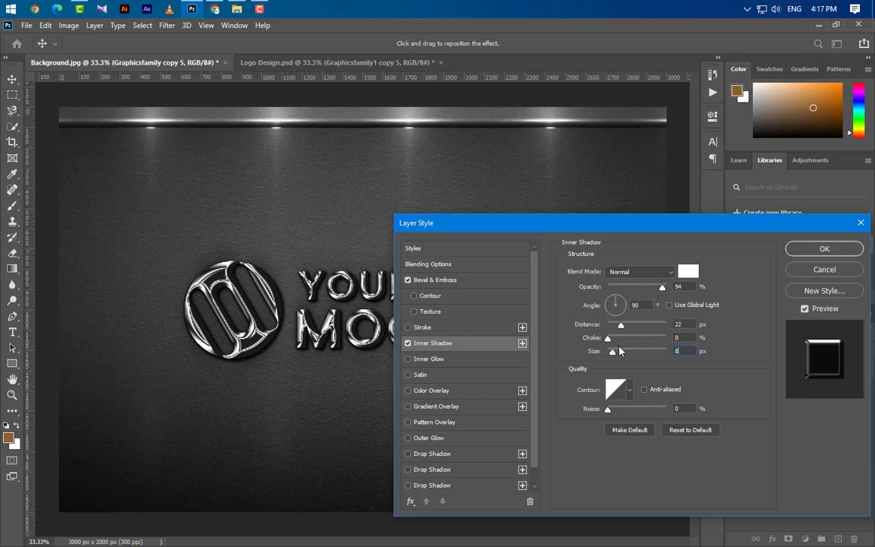
# - Add a Normal Color Overlay of #e6e6e6 at 100% opacity and apply the layer style to Graphicsfamily copy 5
pyautogui.click(456, 390)
pyautogui.click(687, 271)
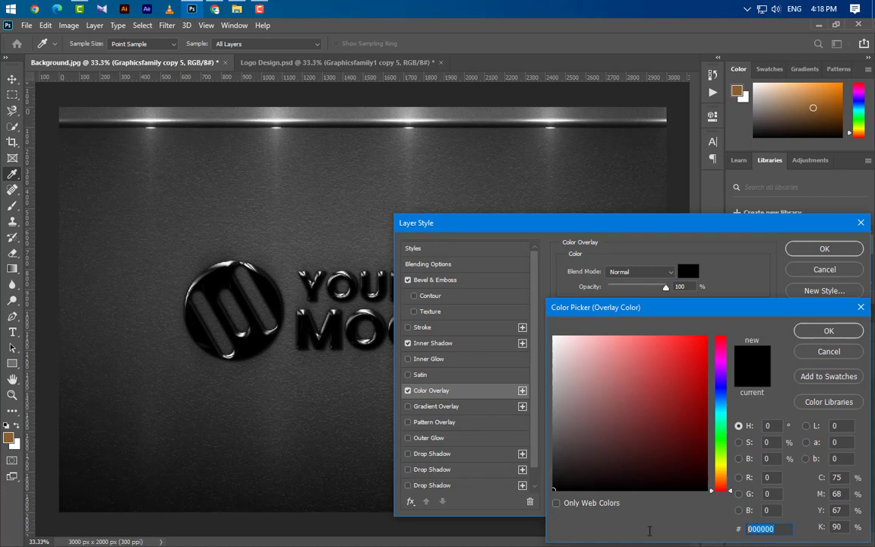
pyautogui.write('e6e6e6')
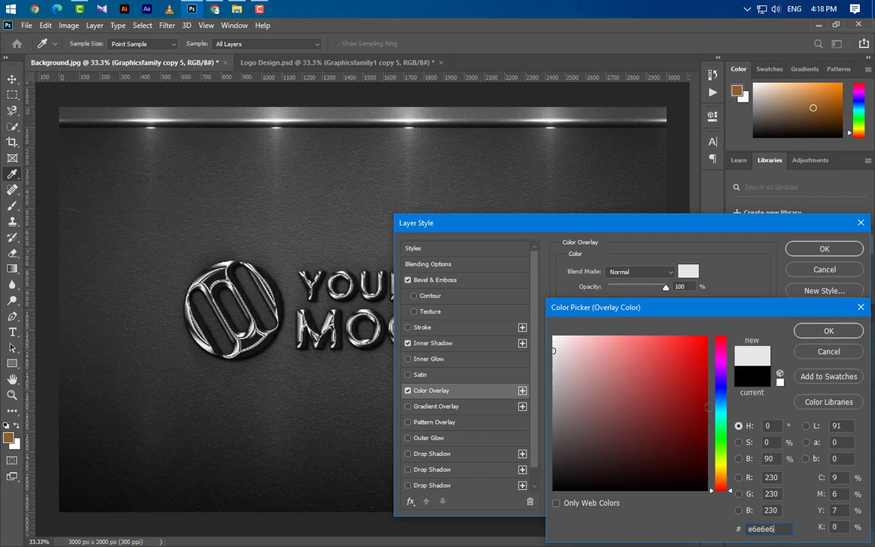
pyautogui.click(822, 332)
pyautogui.click(682, 287)
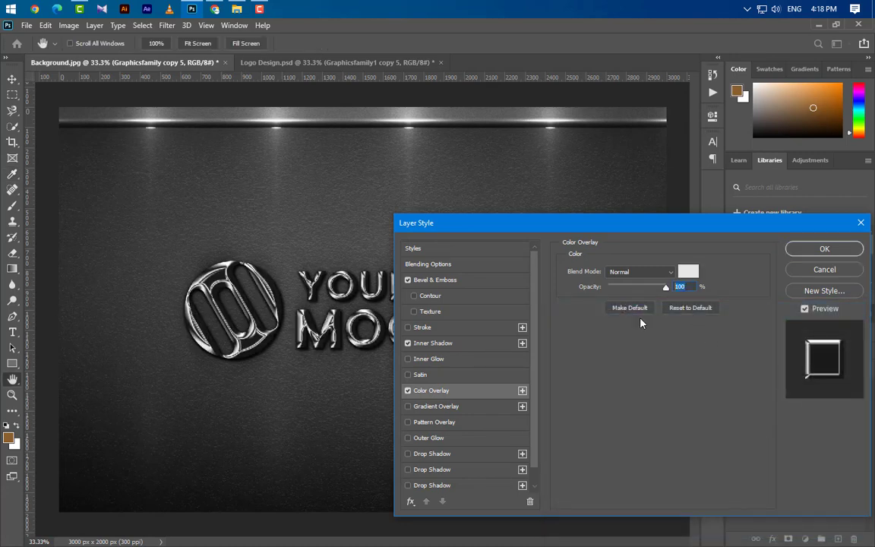
pyautogui.click(836, 249)
pyautogui.click(862, 387)
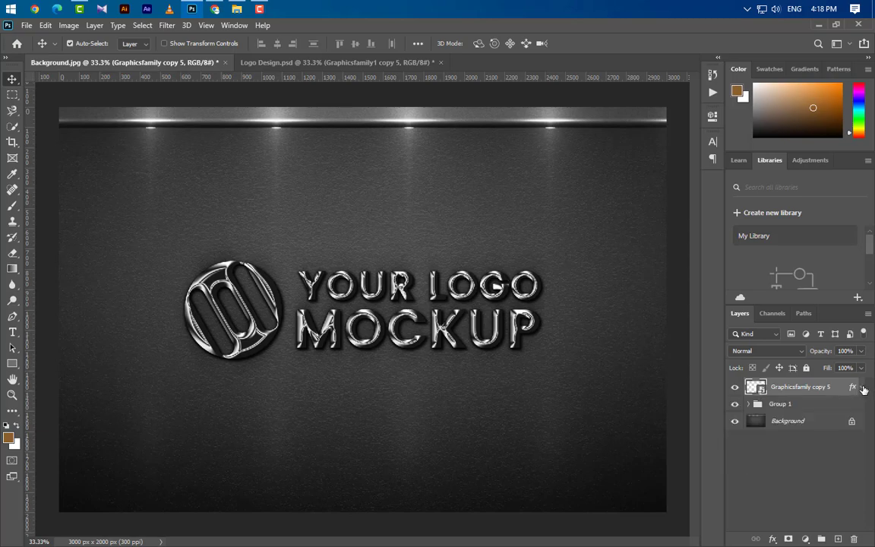
# - Duplicate Graphicsfamily copy 5 five times in succession, nudging each new copy slightly to the right of the previous one
pyautogui.scroll(10, 475, 303)
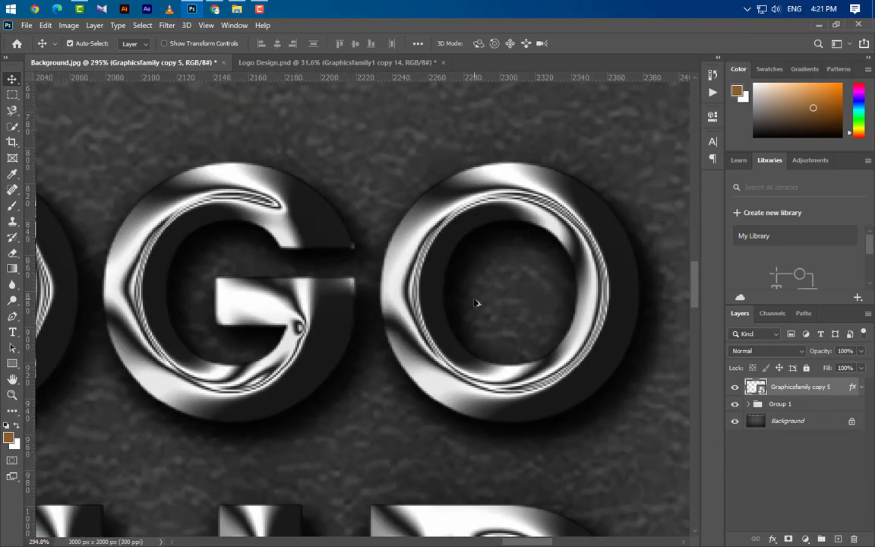
pyautogui.scroll(3, 474, 304)
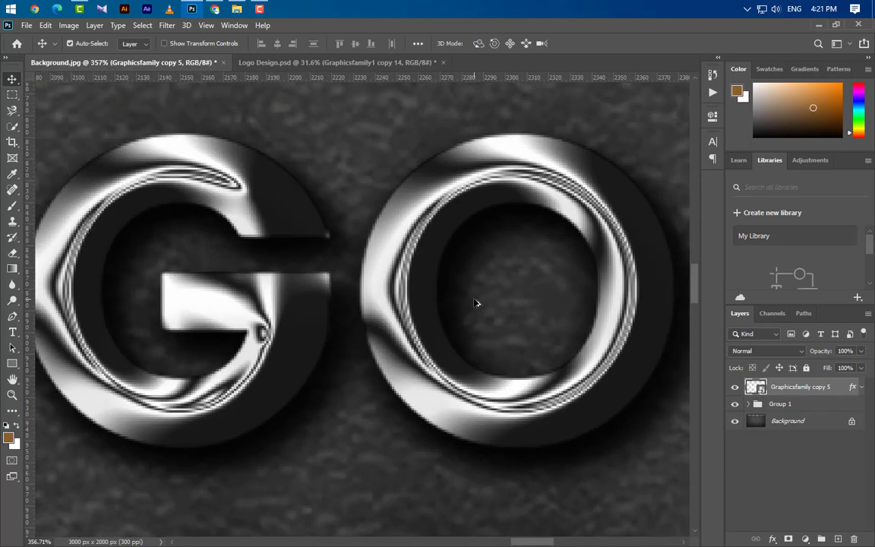
pyautogui.moveTo(843, 392); pyautogui.dragTo(835, 538)
pyautogui.hotkey('alt', 'Right')
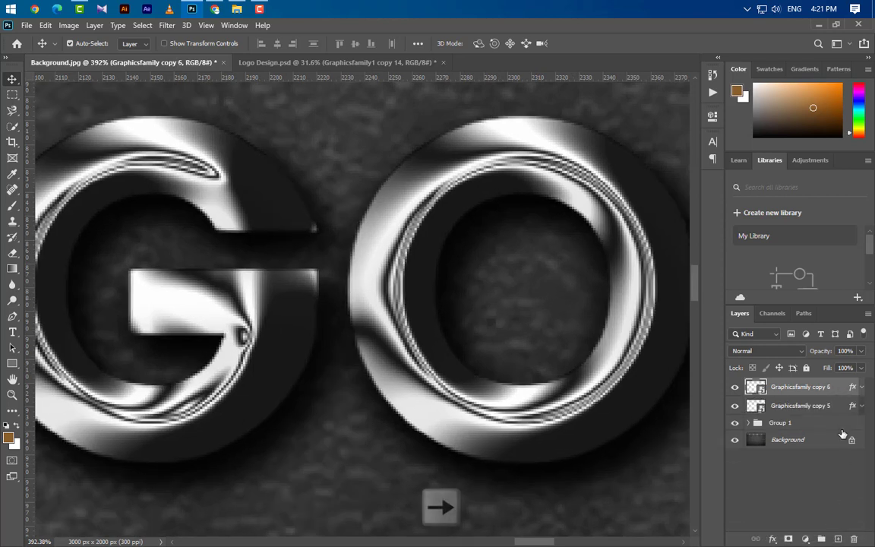
pyautogui.hotkey('alt', 'Right')
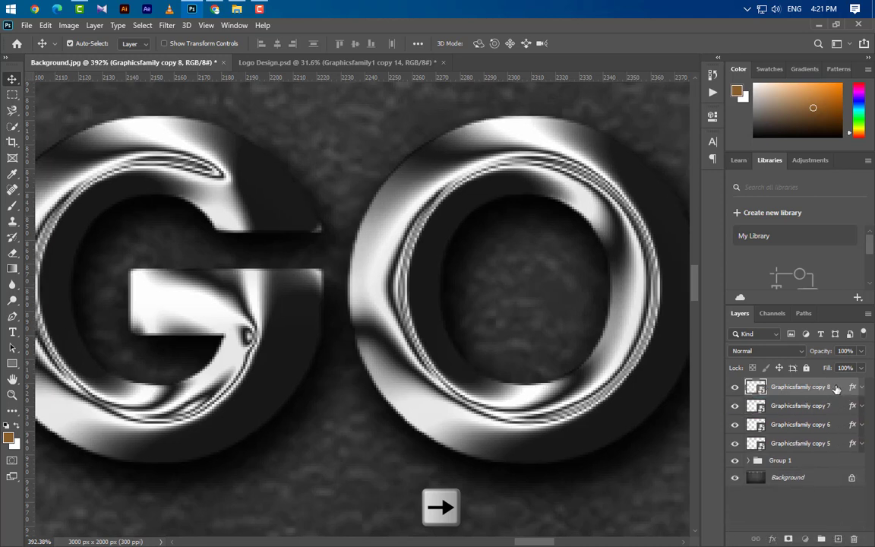
pyautogui.moveTo(836, 389); pyautogui.dragTo(838, 539)
pyautogui.press('Right')
pyautogui.moveTo(836, 391); pyautogui.dragTo(837, 538)
pyautogui.press('Right')
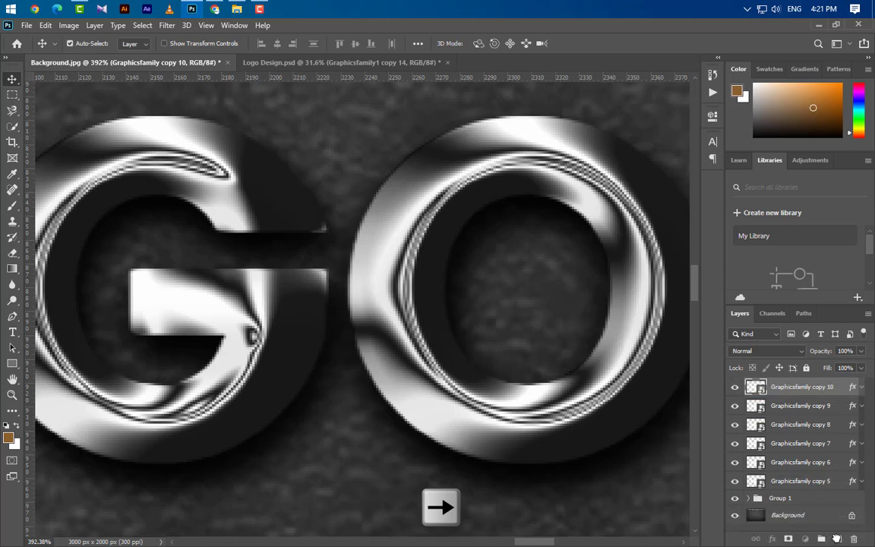
# - Stack four more duplicates, each nudged slightly right, then duplicate the topmost logo layer once more and hide that last copy
pyautogui.hotkey('alt', 'Right')
pyautogui.hotkey('alt', 'Right')
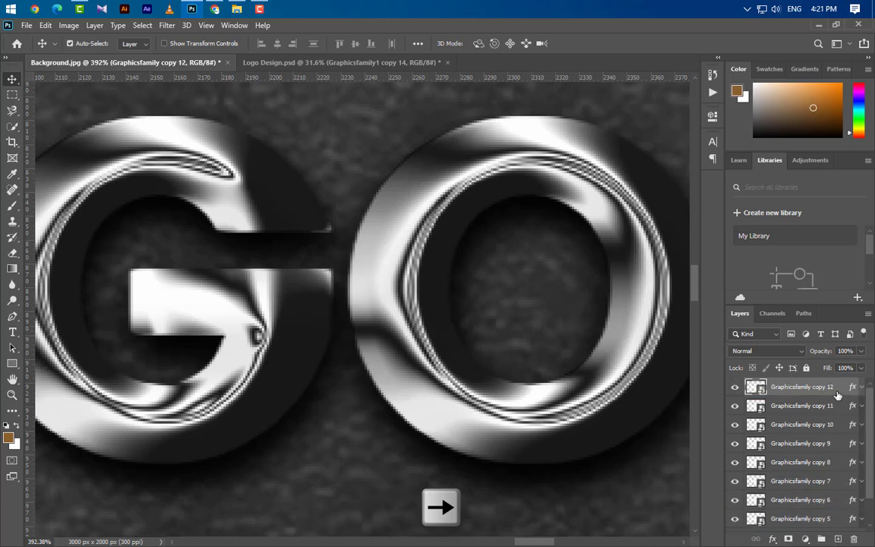
pyautogui.hotkey('alt', 'Right')
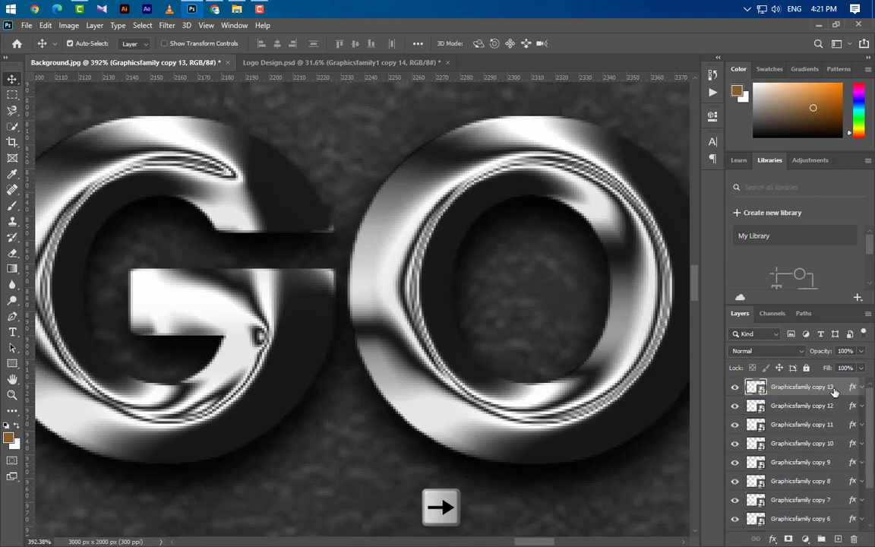
pyautogui.hotkey('alt', 'Right')
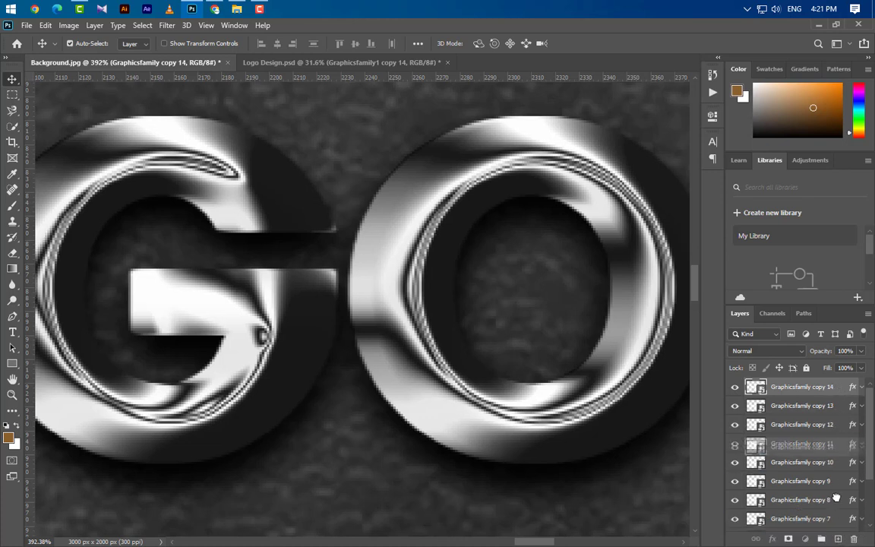
pyautogui.hotkey('alt', 'Right')
pyautogui.click(735, 387)
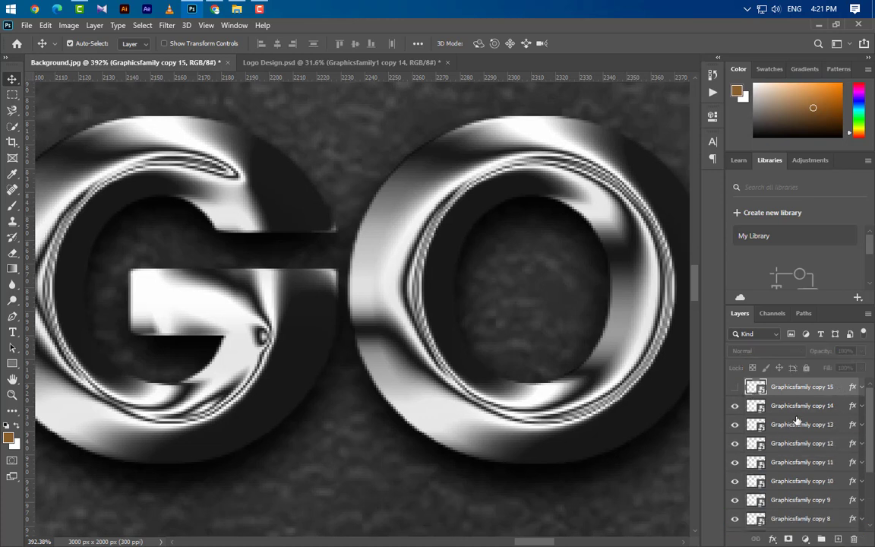
# - Group the layers Graphicsfamily copy 5 through Graphicsfamily copy 14, leaving out the hidden top copy
pyautogui.click(796, 408)
pyautogui.keyDown('ctrl'); pyautogui.click(795, 426); pyautogui.keyUp('ctrl')
pyautogui.keyDown('ctrl'); pyautogui.click(796, 445); pyautogui.keyUp('ctrl')
pyautogui.keyDown('ctrl'); pyautogui.click(802, 469); pyautogui.keyUp('ctrl')
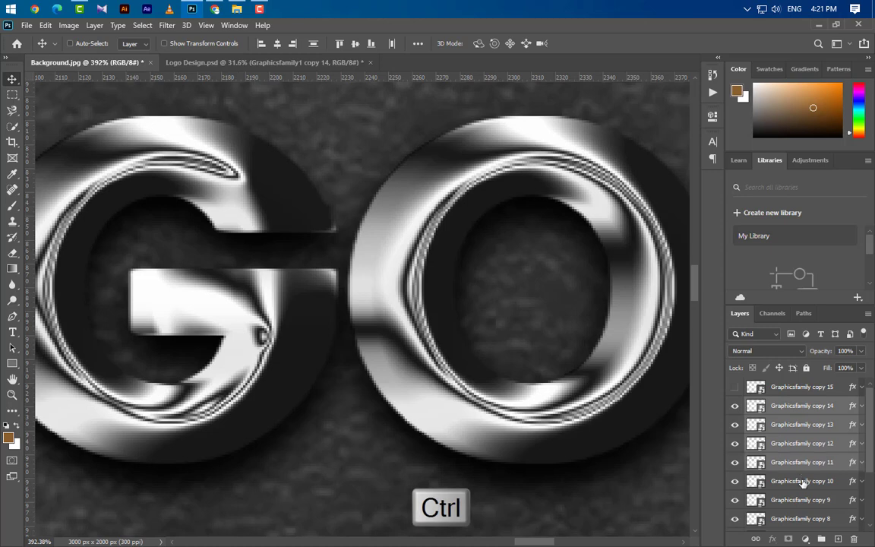
pyautogui.keyDown('ctrl'); pyautogui.click(802, 482); pyautogui.keyUp('ctrl')
pyautogui.keyDown('ctrl'); pyautogui.click(804, 500); pyautogui.keyUp('ctrl')
pyautogui.keyDown('ctrl'); pyautogui.click(805, 518); pyautogui.keyUp('ctrl')
pyautogui.scroll(-2, 806, 512)
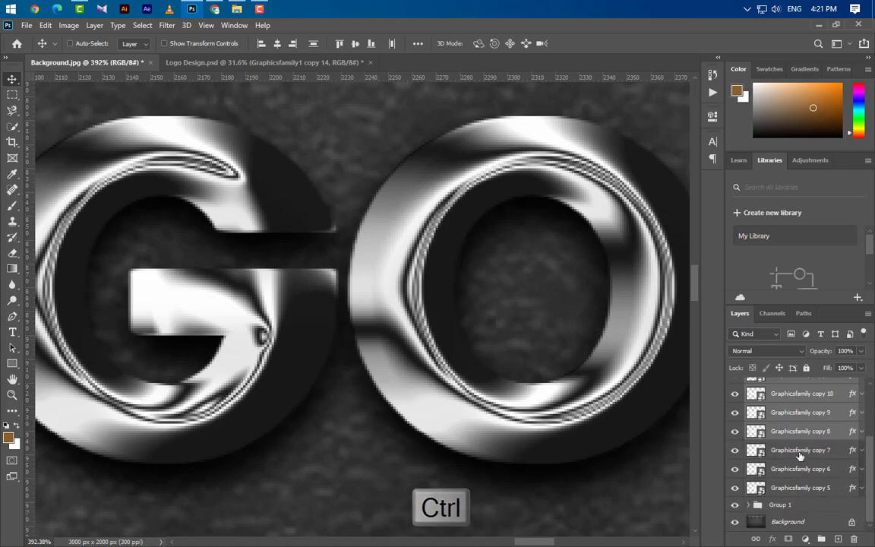
pyautogui.keyDown('ctrl'); pyautogui.click(799, 451); pyautogui.keyUp('ctrl')
pyautogui.keyDown('ctrl'); pyautogui.click(806, 470); pyautogui.keyUp('ctrl')
pyautogui.keyDown('ctrl'); pyautogui.click(809, 488); pyautogui.keyUp('ctrl')
pyautogui.click(822, 539)
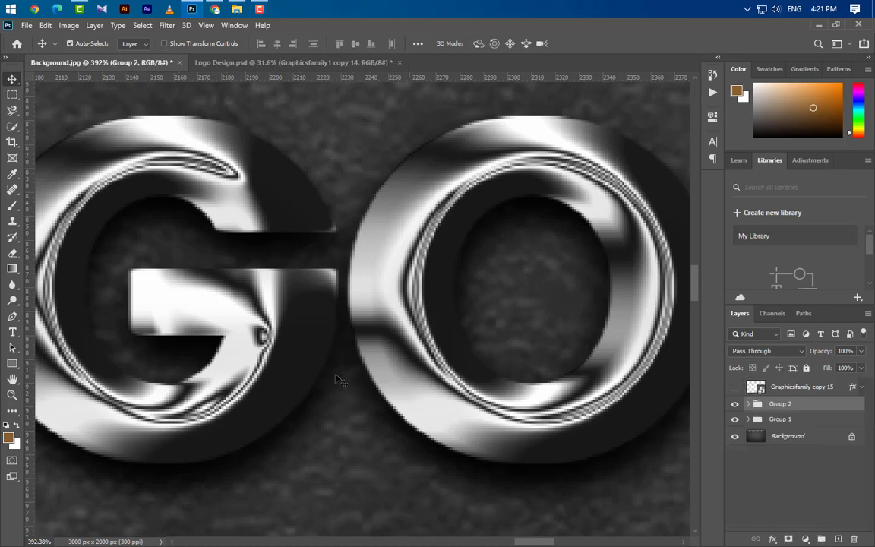
# - In Group 2, edit the Bevel & Emboss of Graphicsfamily copy 14, setting its depth to 34% and size to 3 px
pyautogui.scroll(-10, 357, 376)
pyautogui.scroll(-3, 388, 377)
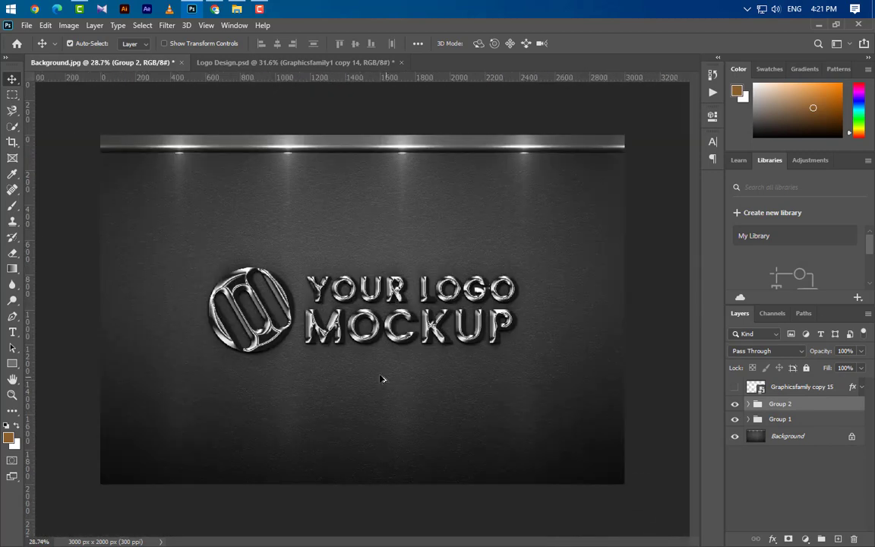
pyautogui.scroll(5, 383, 379)
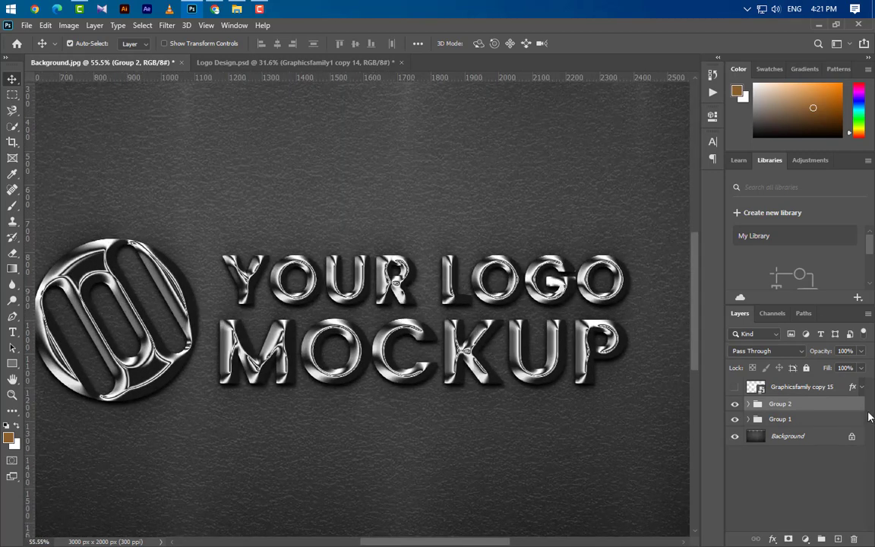
pyautogui.click(749, 404)
pyautogui.click(809, 421)
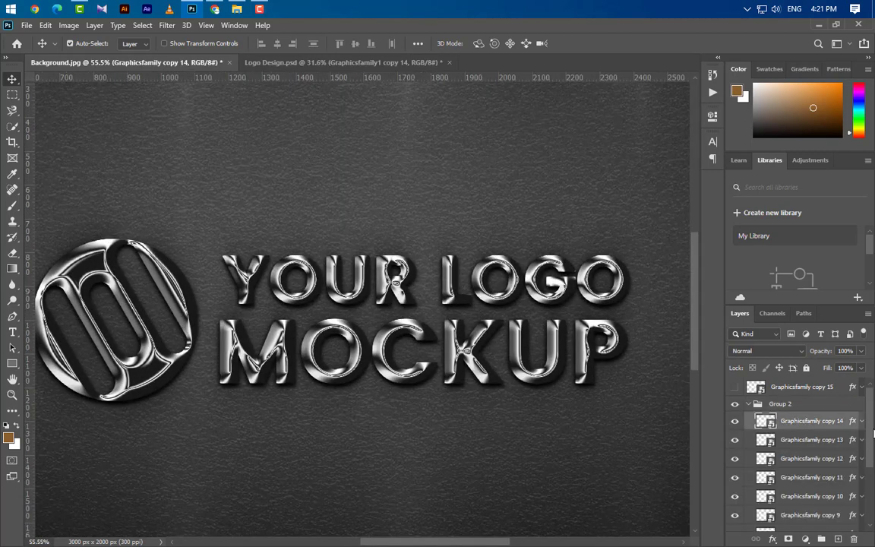
pyautogui.click(861, 422)
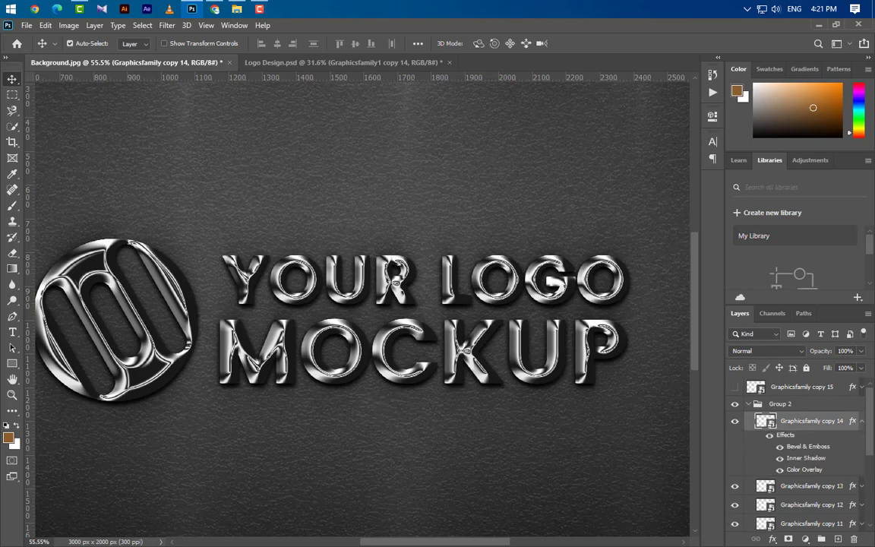
pyautogui.doubleClick(807, 446)
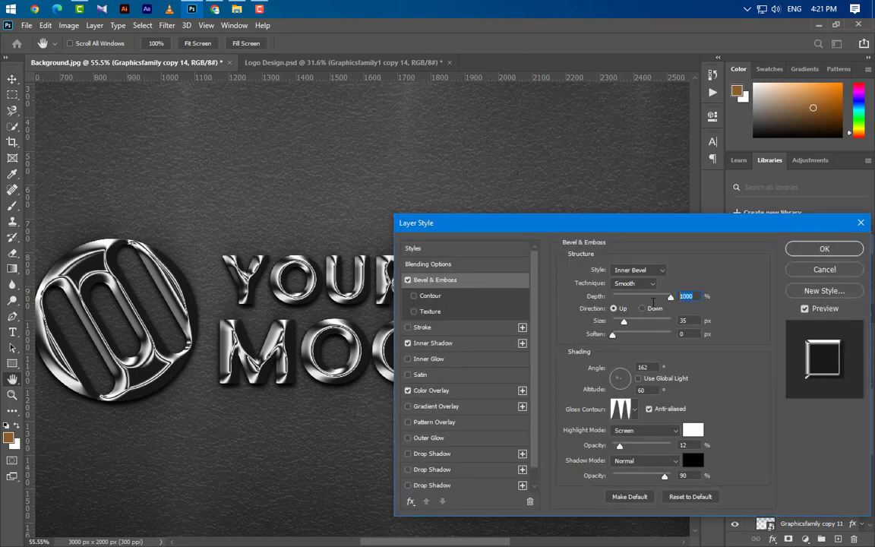
pyautogui.write('34')
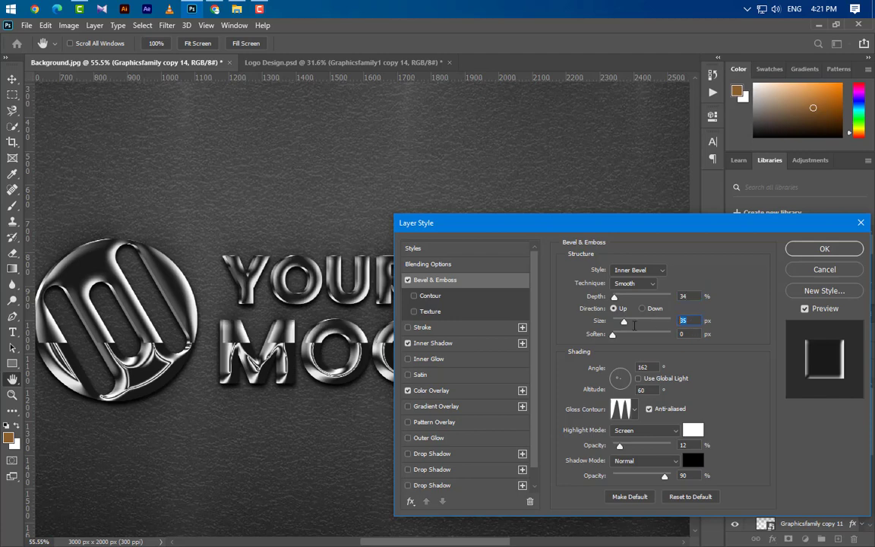
pyautogui.press('Tab')
pyautogui.write('3')
pyautogui.press('Tab')
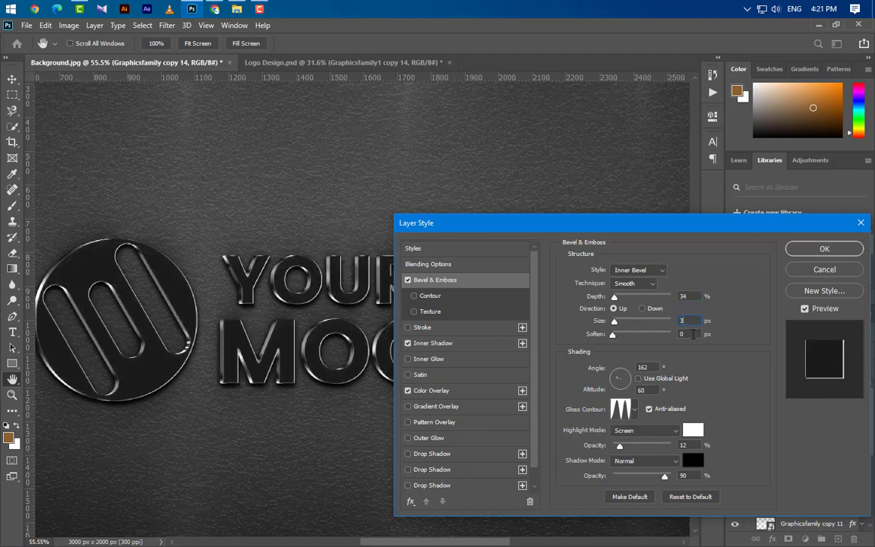
# - Set the bevel's shading angle to 90° and altitude to 30°, and choose the linear gloss contour
pyautogui.press('Tab')
pyautogui.write('90')
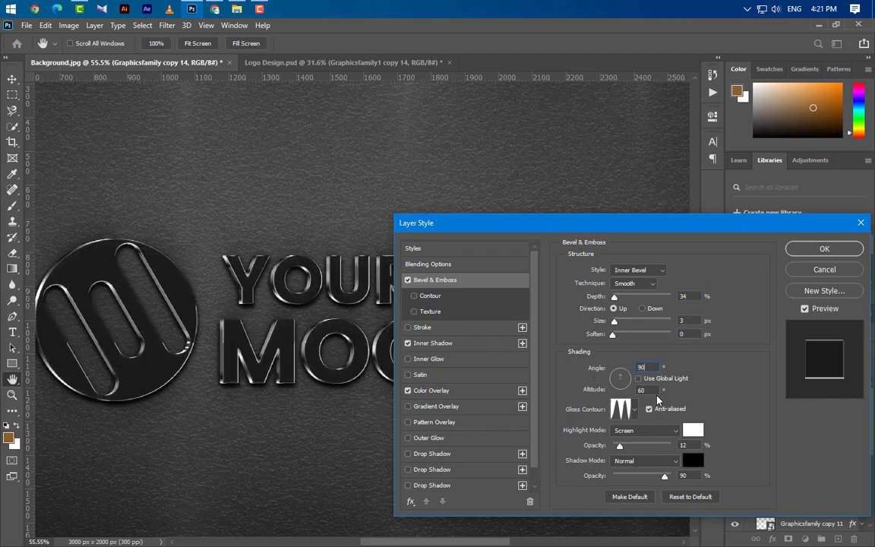
pyautogui.press('Tab')
pyautogui.write('30')
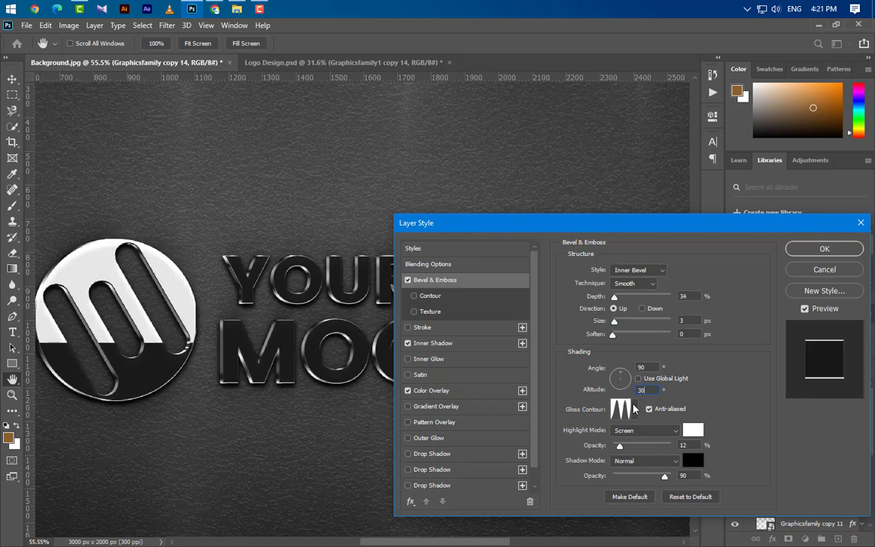
pyautogui.click(637, 411)
pyautogui.click(564, 448)
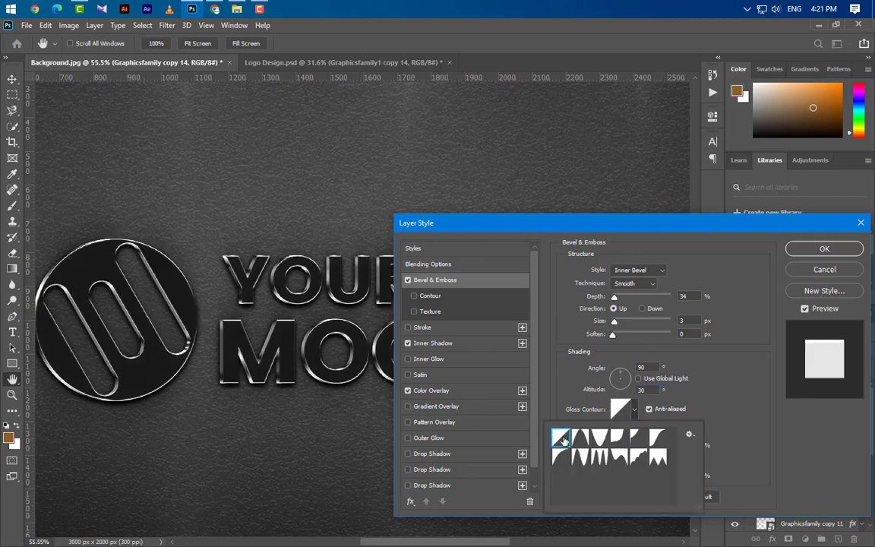
pyautogui.click(746, 408)
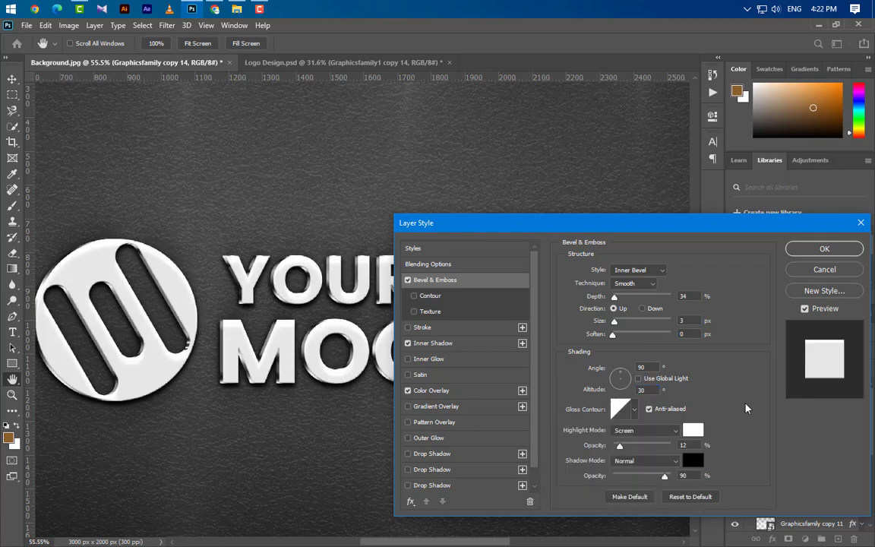
# - Set the bevel's highlight mode to Normal with 50% opacity and its shadow opacity to 60%
pyautogui.click(655, 438)
pyautogui.click(642, 231)
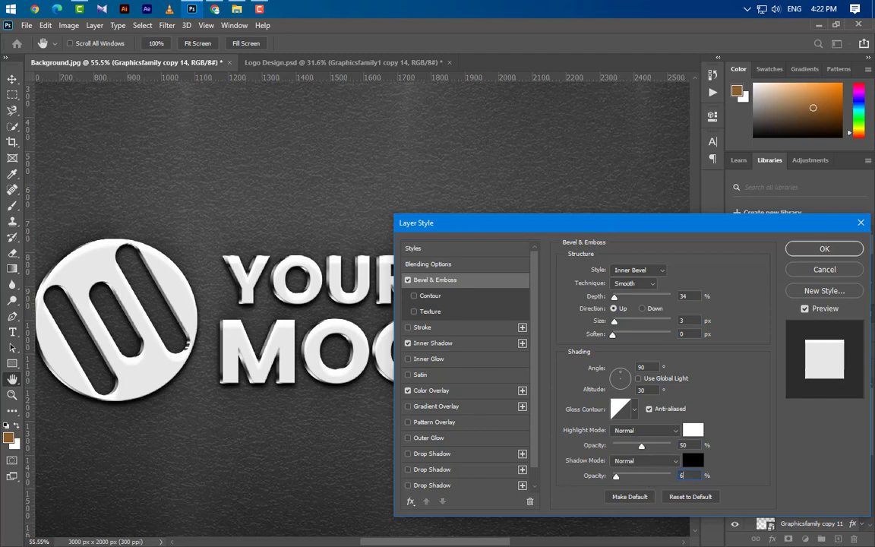
pyautogui.write('60')
pyautogui.press('Tab')
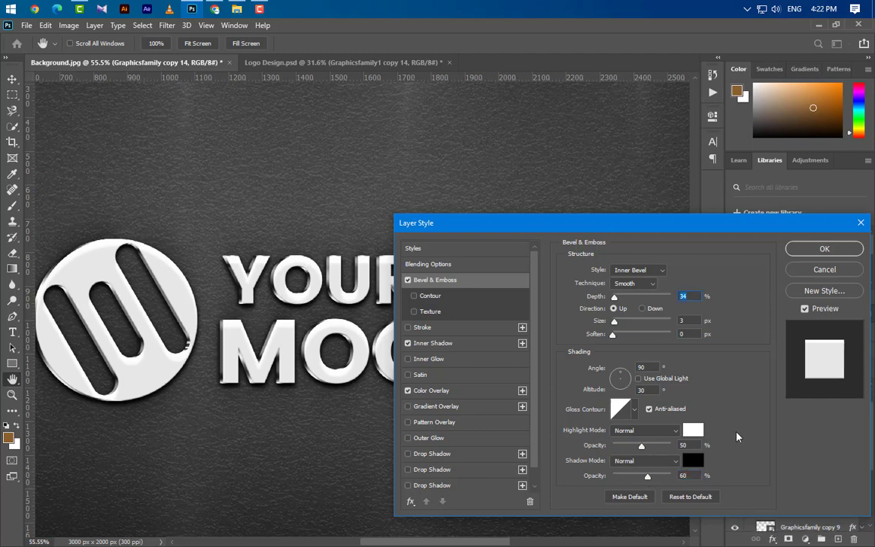
# - Set the inner shadow of Graphicsfamily copy 14 to 85% opacity, 160° angle, 2 px distance and 1 px size
pyautogui.click(445, 344)
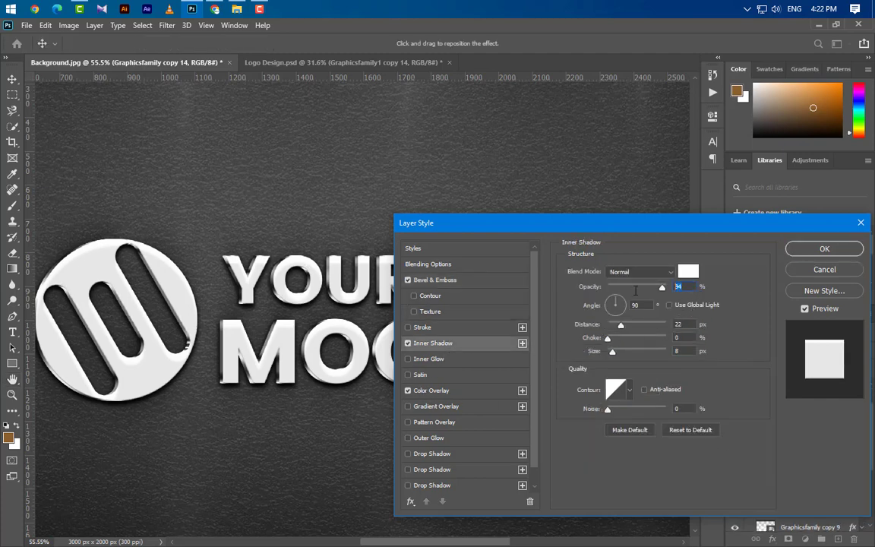
pyautogui.write('85')
pyautogui.write('160')
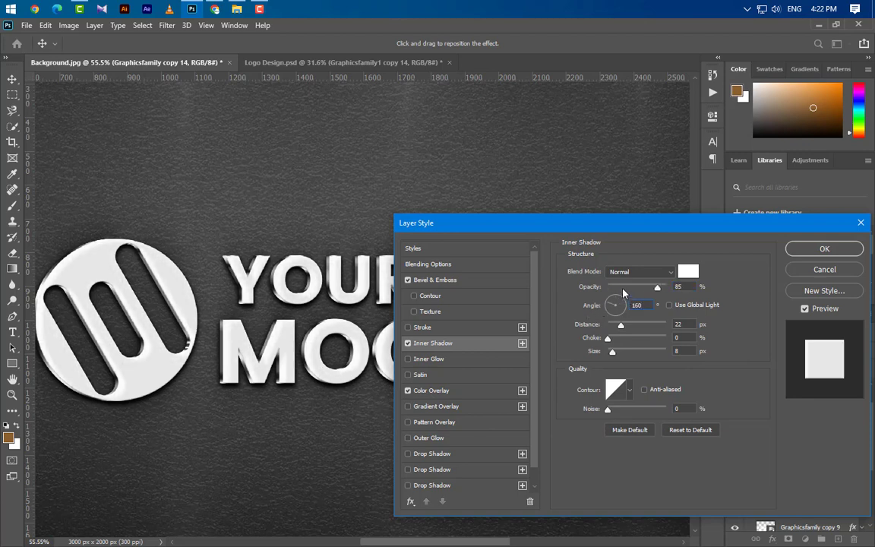
pyautogui.press('Tab')
pyautogui.press('Tab')
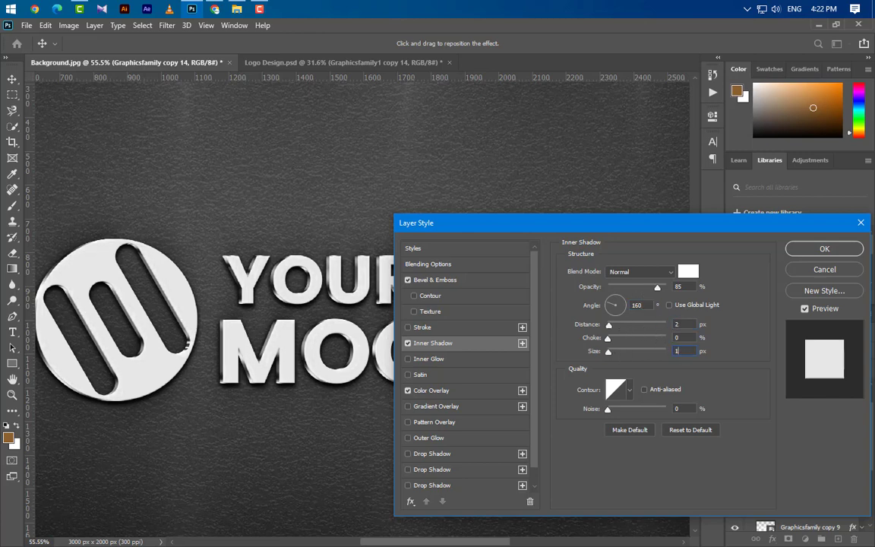
# - Set the inner shadow size to 1 px and replace the colour overlay with a gradient overlay
pyautogui.write('1')
pyautogui.click(408, 390)
pyautogui.click(455, 406)
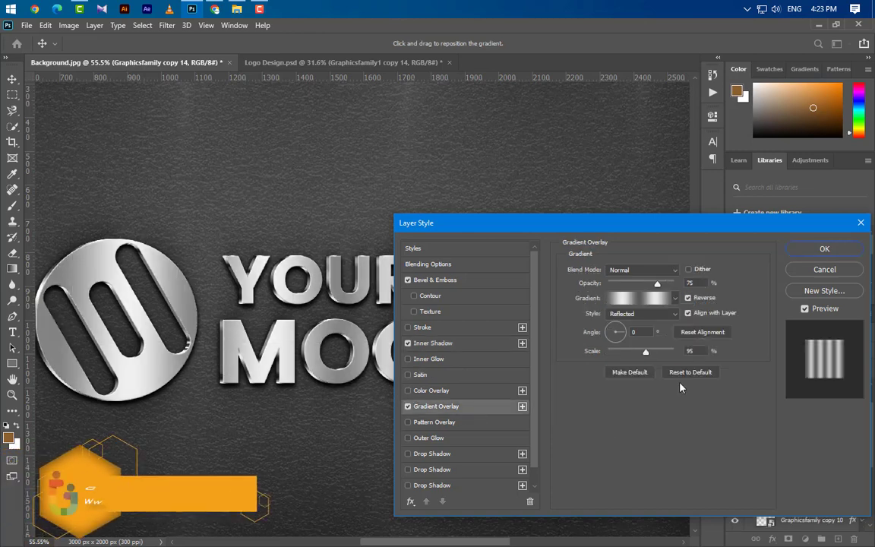
# - Check the colour of each of the five stops in the overlay's gradient and accept the gradient
pyautogui.click(642, 297)
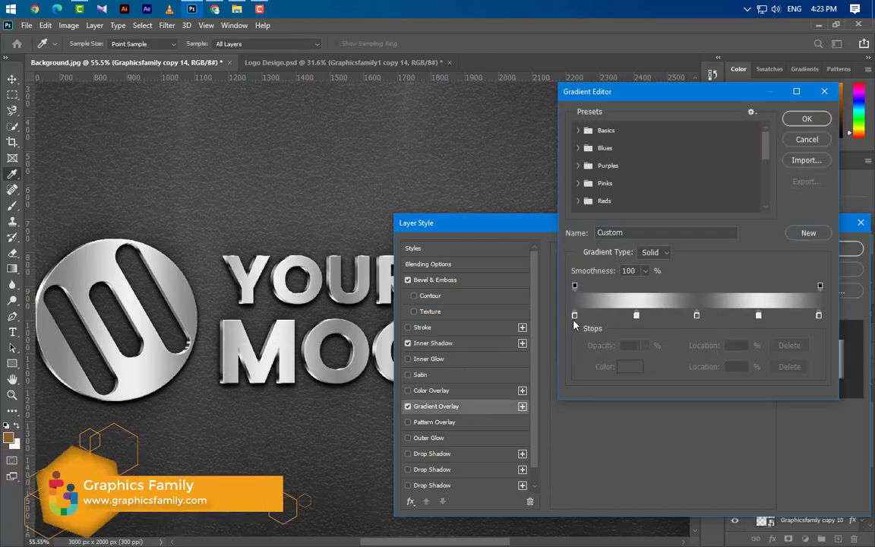
pyautogui.doubleClick(574, 314)
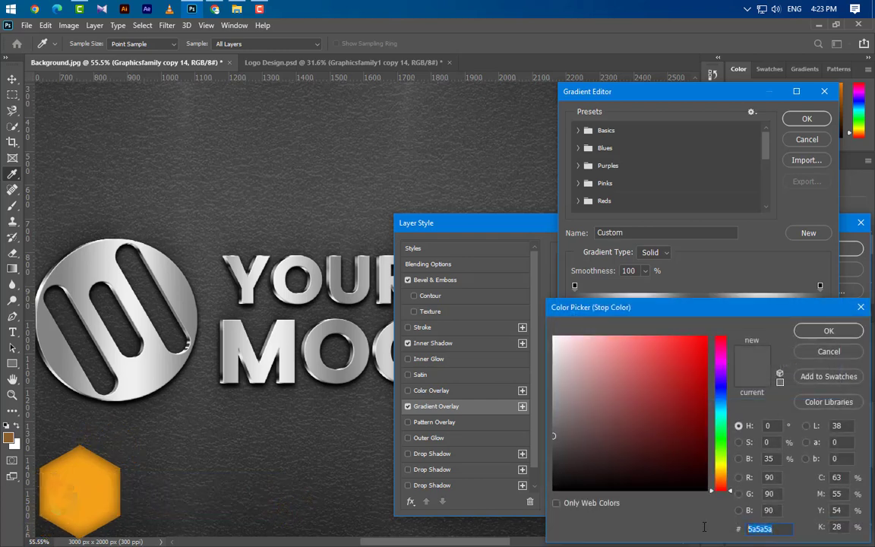
pyautogui.click(828, 330)
pyautogui.click(637, 314)
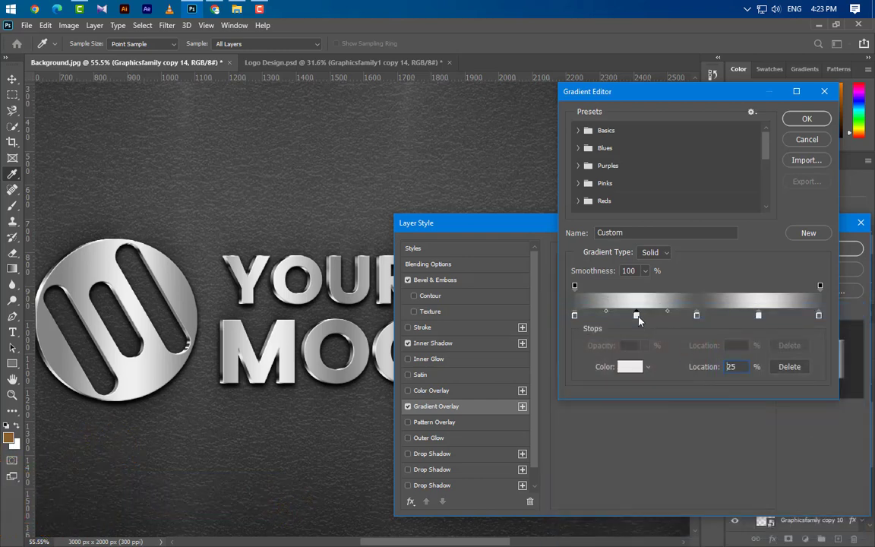
pyautogui.doubleClick(636, 314)
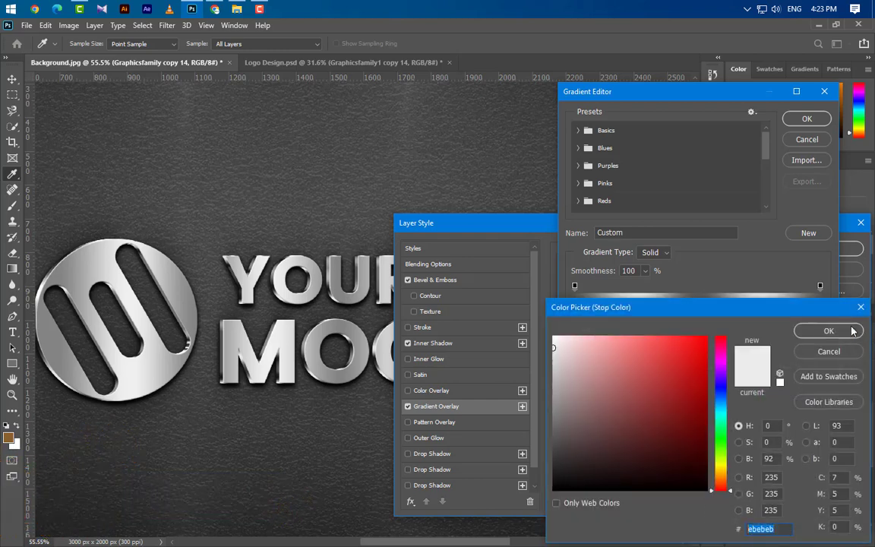
pyautogui.click(851, 329)
pyautogui.doubleClick(697, 315)
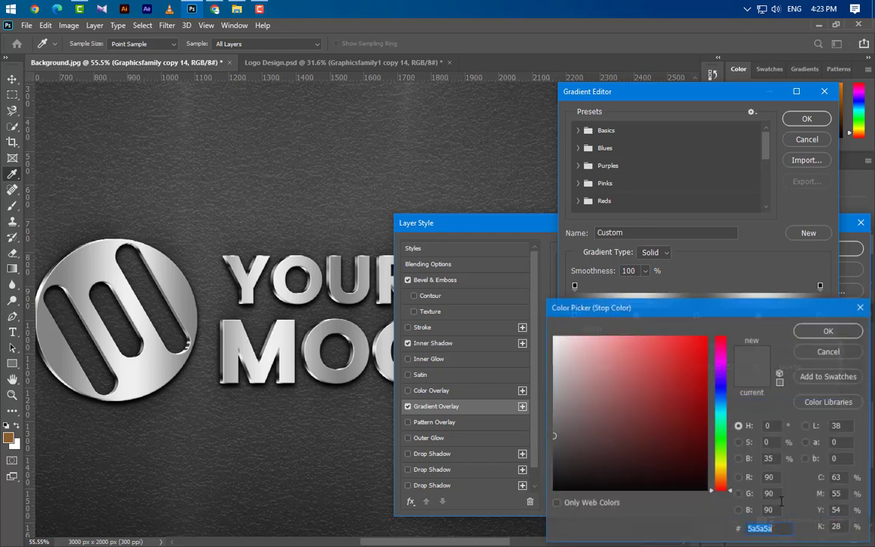
pyautogui.click(829, 331)
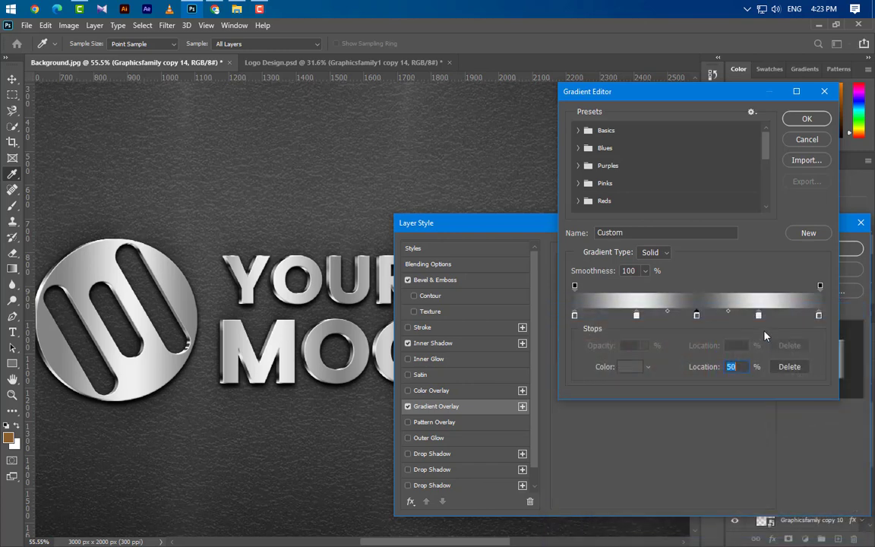
pyautogui.doubleClick(759, 318)
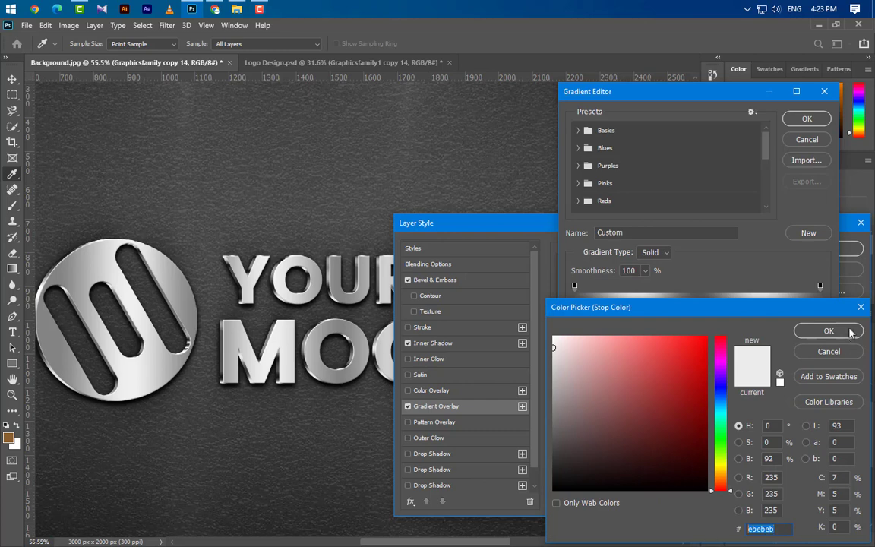
pyautogui.click(820, 330)
pyautogui.doubleClick(819, 315)
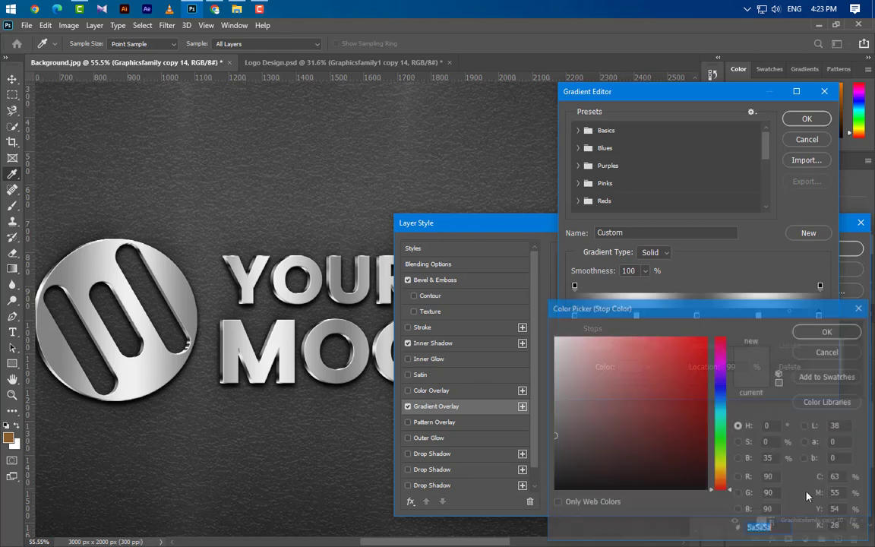
pyautogui.click(829, 331)
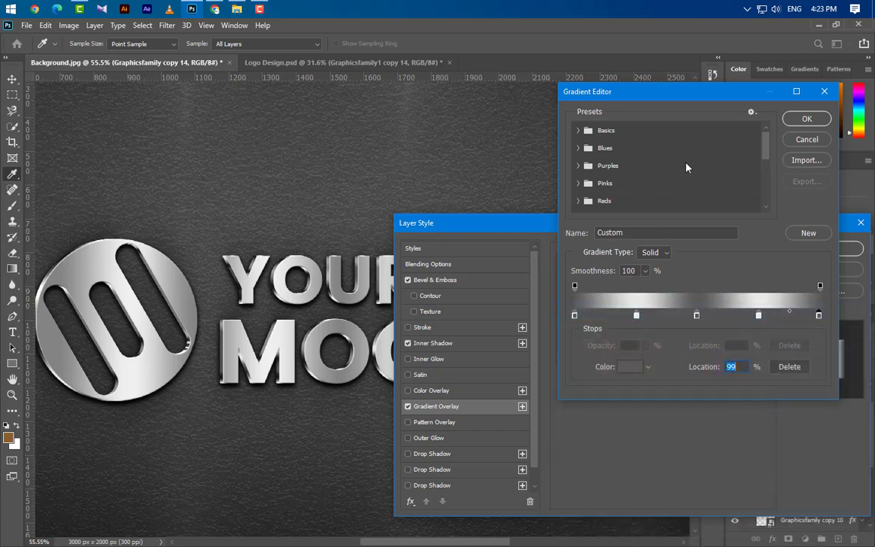
pyautogui.click(805, 120)
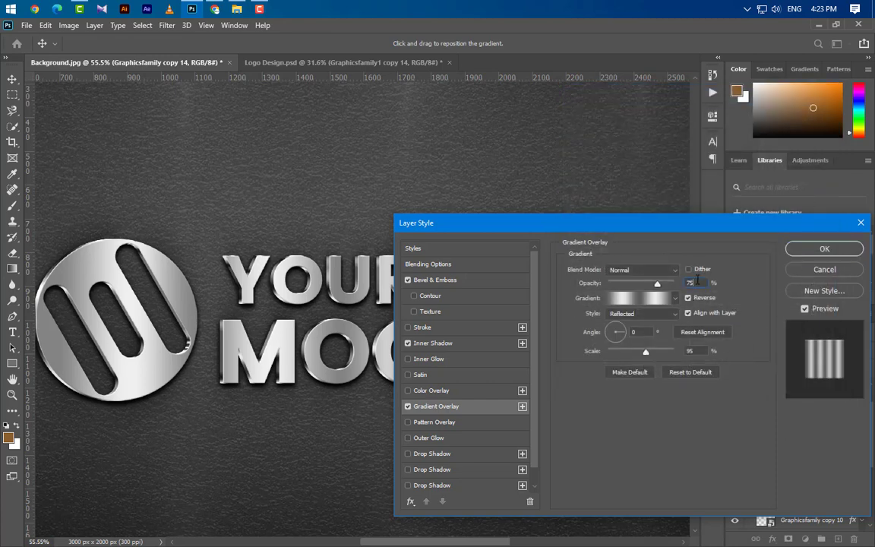
# - Set the gradient overlay's style to Reflected and apply the layer style to Graphicsfamily copy 14
pyautogui.click(645, 314)
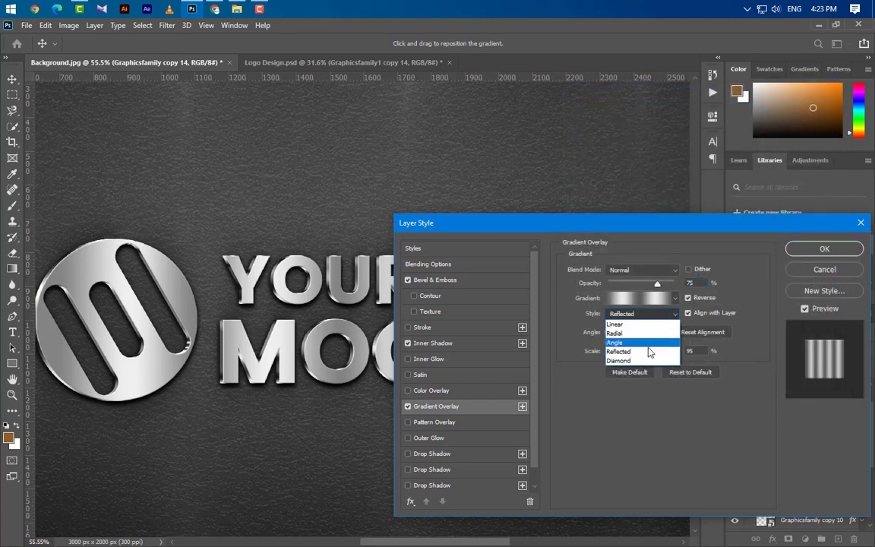
pyautogui.click(647, 353)
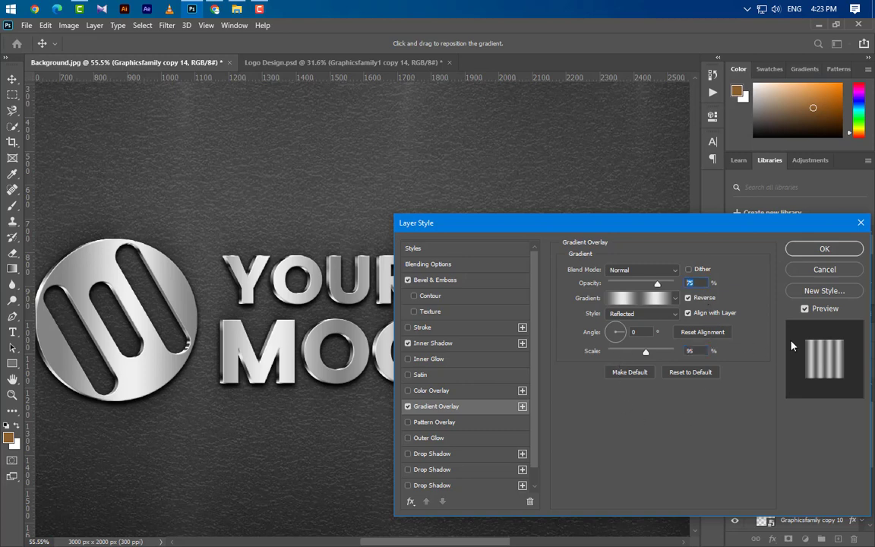
pyautogui.click(847, 249)
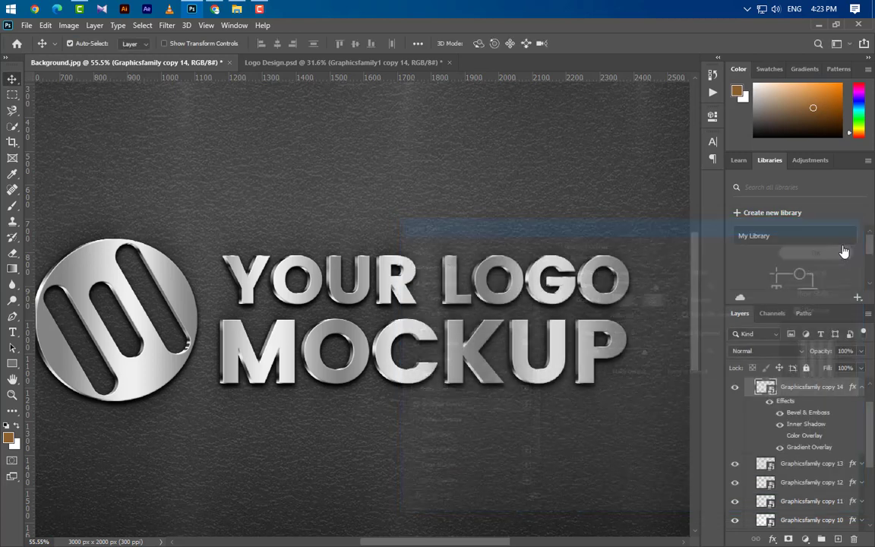
# - Collapse the effects list of Graphicsfamily copy 14, and collapse Group 2 in the layer stack
pyautogui.click(860, 387)
pyautogui.scroll(-6, 473, 414)
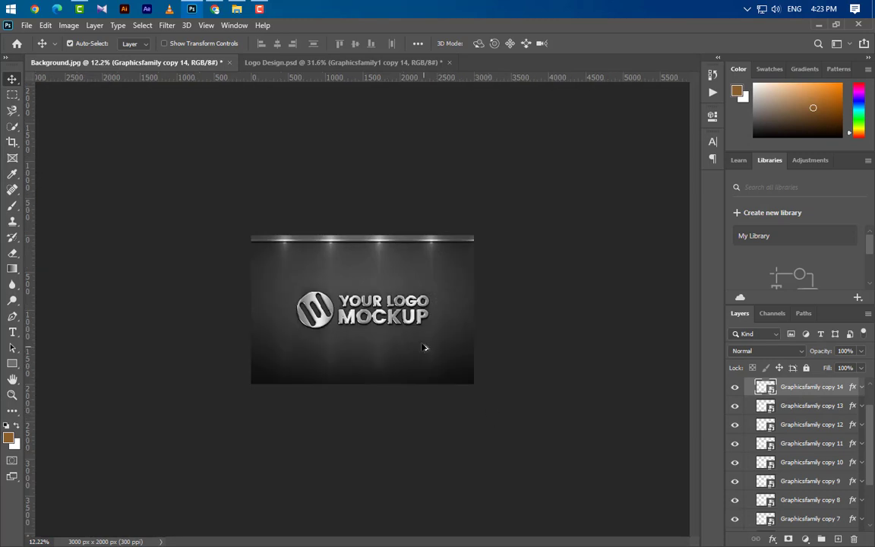
pyautogui.scroll(4, 424, 347)
pyautogui.scroll(1, 839, 453)
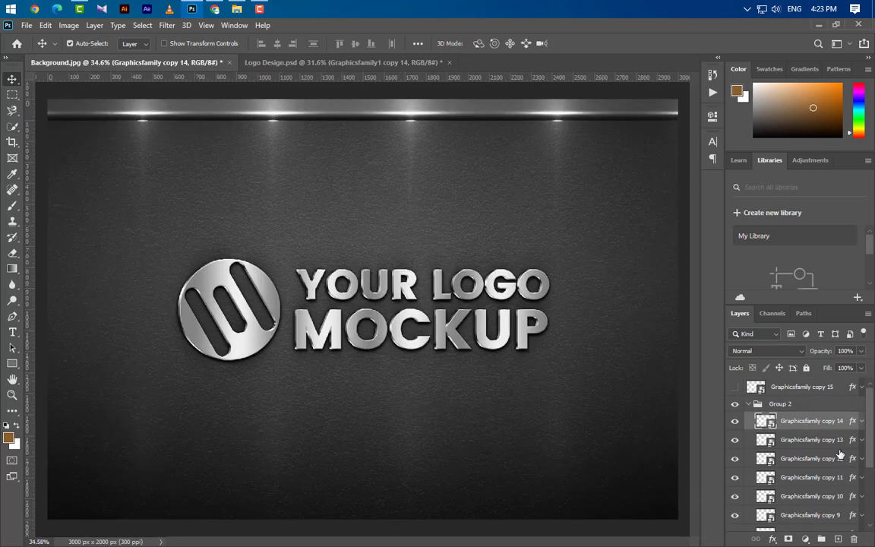
pyautogui.click(820, 410)
pyautogui.click(749, 404)
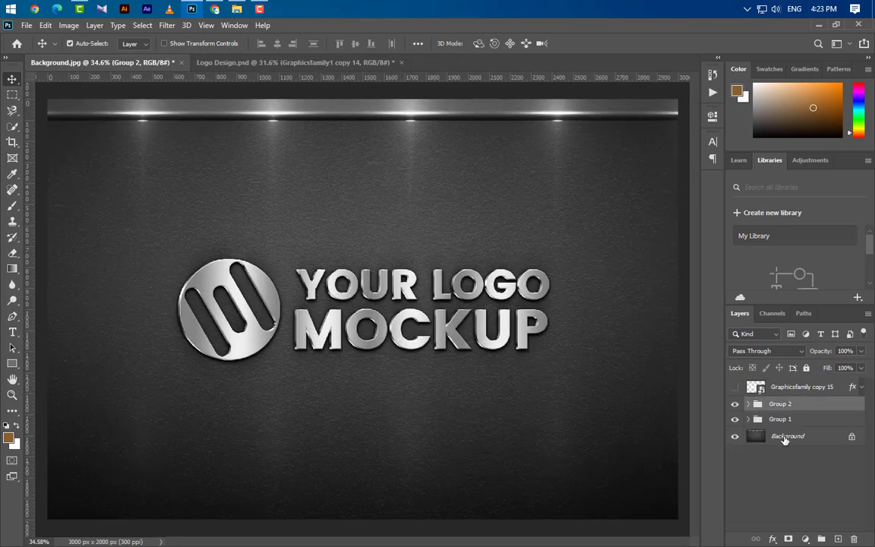
# - Unlock the Background layer, place a duplicate of it directly above Group 2 and clip the duplicate to the group
pyautogui.click(852, 439)
pyautogui.moveTo(840, 442); pyautogui.dragTo(827, 405)
pyautogui.rightClick(827, 405)
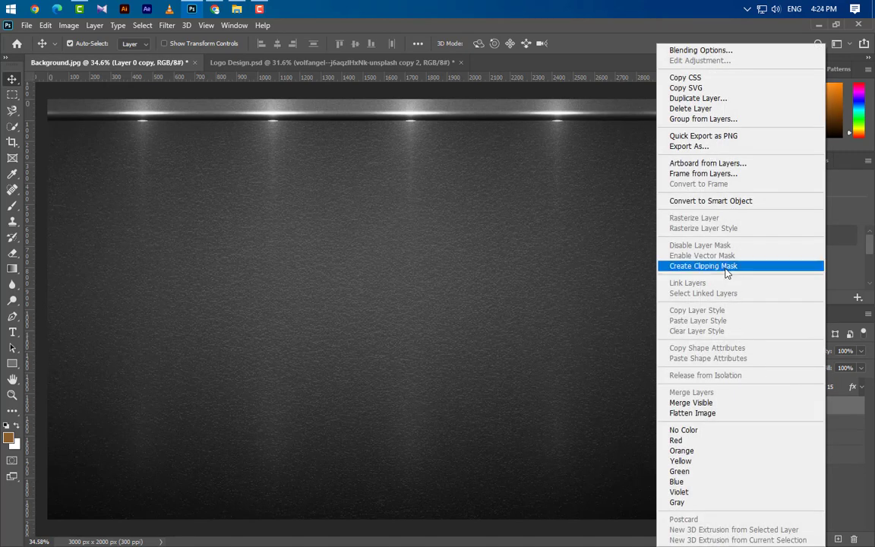
pyautogui.click(726, 274)
# - Set the clipped wall copy to Soft Light at 20% opacity, and duplicate it above itself
pyautogui.click(755, 351)
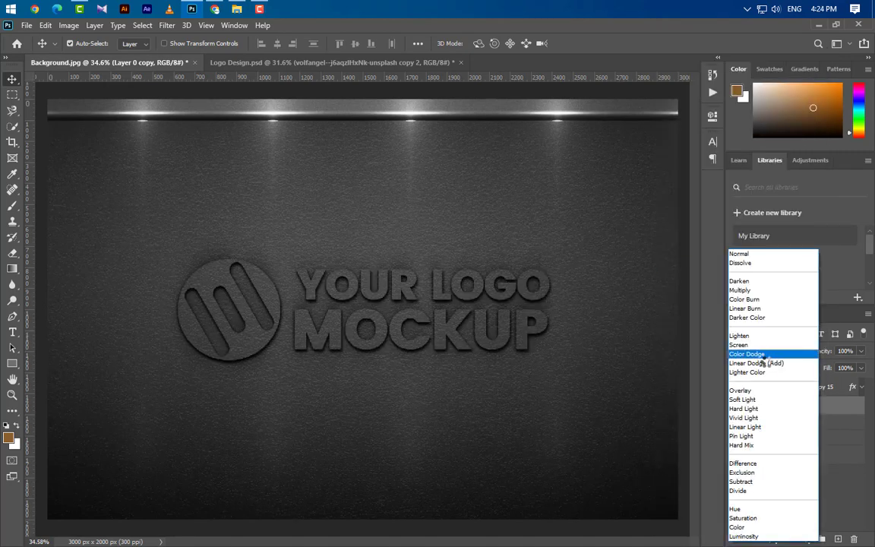
pyautogui.click(762, 399)
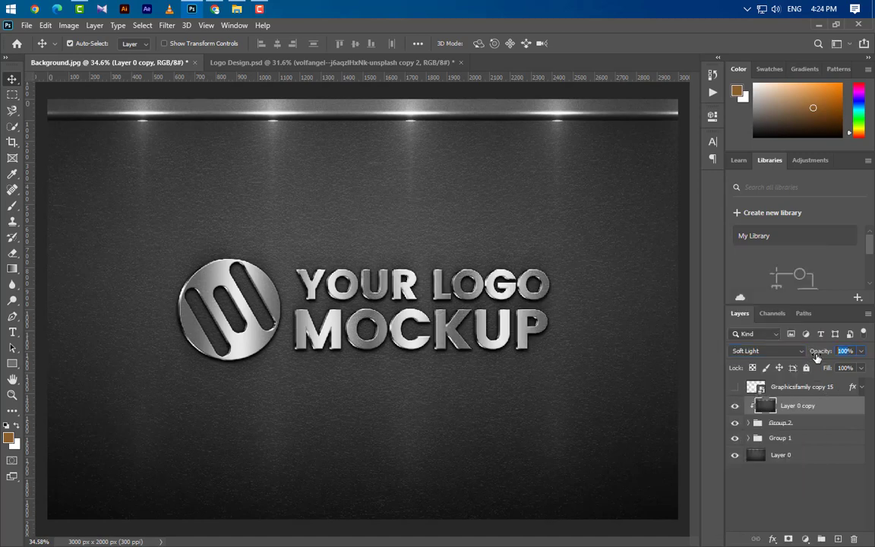
pyautogui.moveTo(817, 357); pyautogui.dragTo(838, 539)
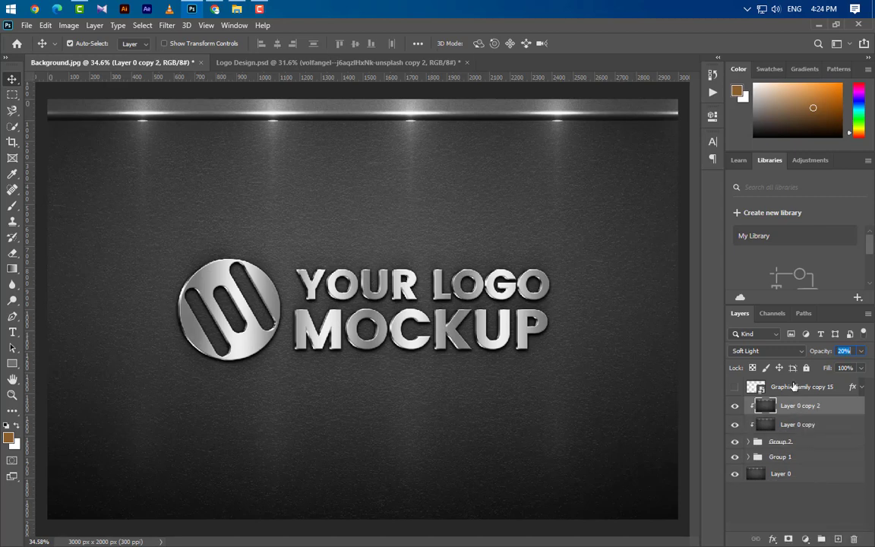
# - Set the upper clipped wall copy to Overlay blending at 15% opacity
pyautogui.click(779, 355)
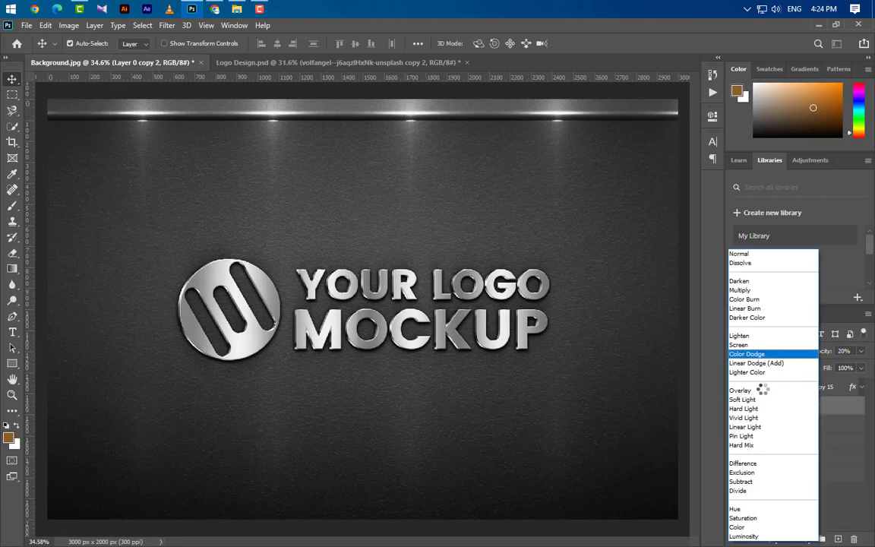
pyautogui.click(762, 389)
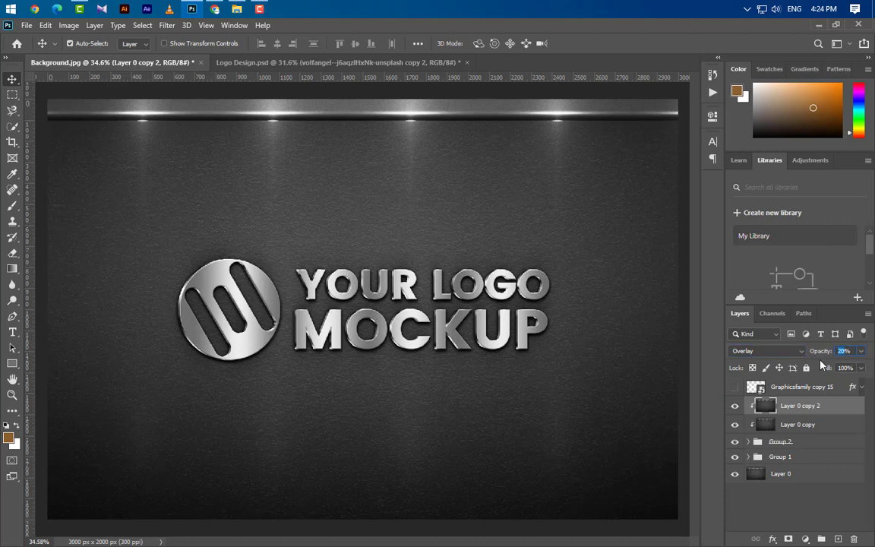
pyautogui.write('15')
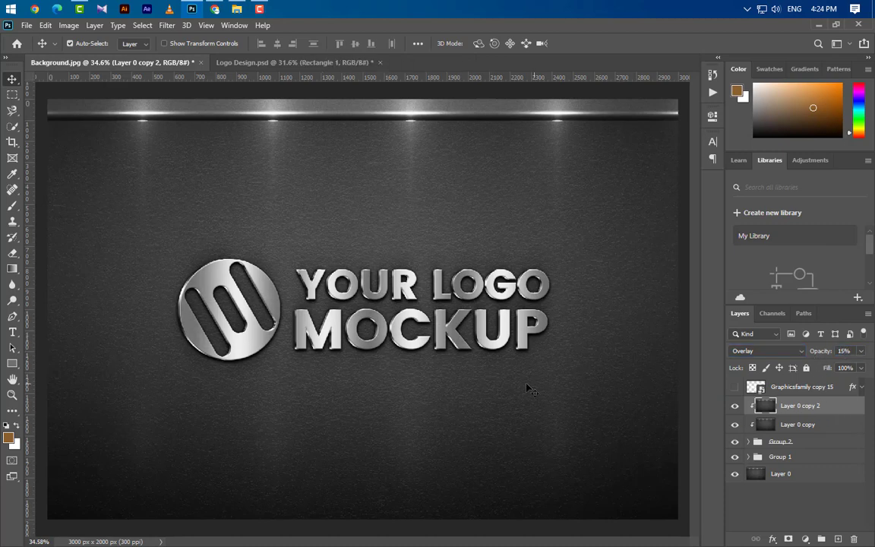
# - Draw a rectangle shape of about 3079 × 2084 px covering the whole canvas, above the clipped wall copies
pyautogui.scroll(-4, 524, 385)
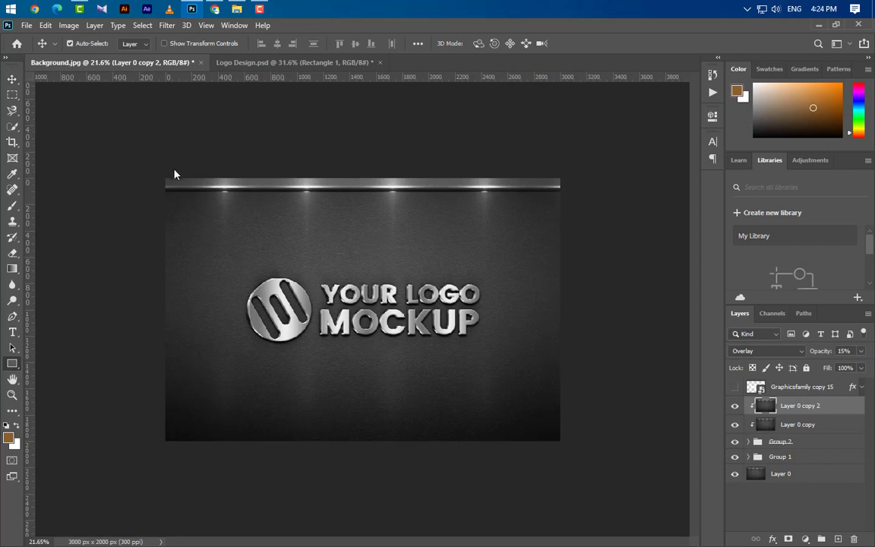
pyautogui.press('u')
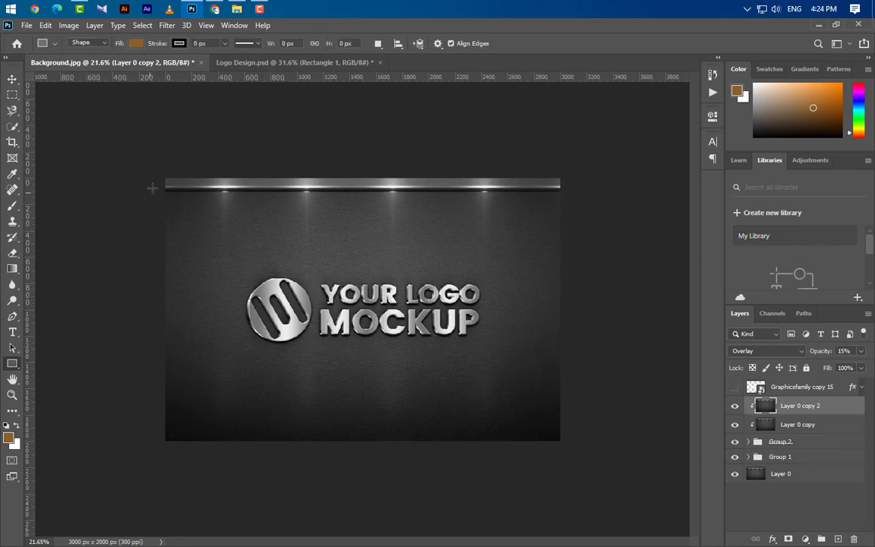
pyautogui.moveTo(160, 173); pyautogui.dragTo(566, 447)
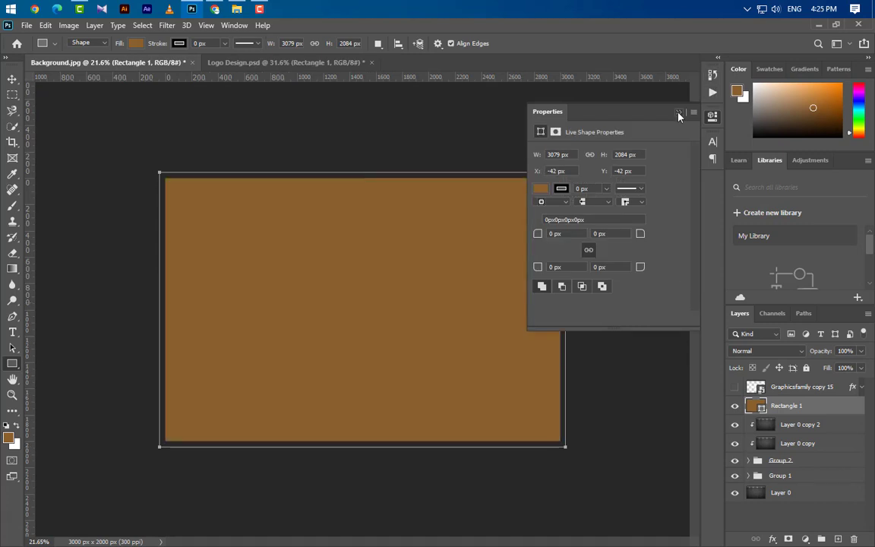
pyautogui.click(680, 113)
# - Change the fill colour of the canvas-sized rectangle to black
pyautogui.doubleClick(762, 409)
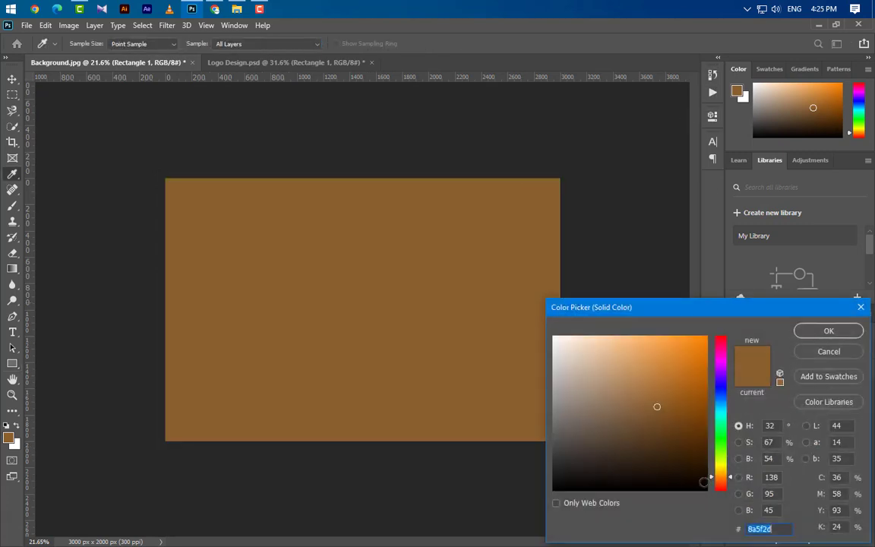
pyautogui.click(553, 490)
pyautogui.click(840, 330)
# - Rasterize the black rectangle layer
pyautogui.scroll(3, 247, 322)
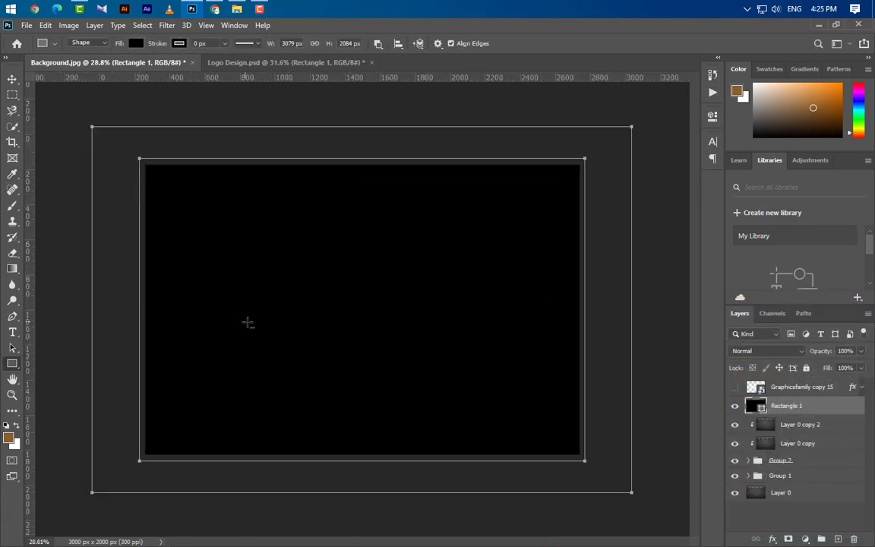
pyautogui.rightClick(756, 405)
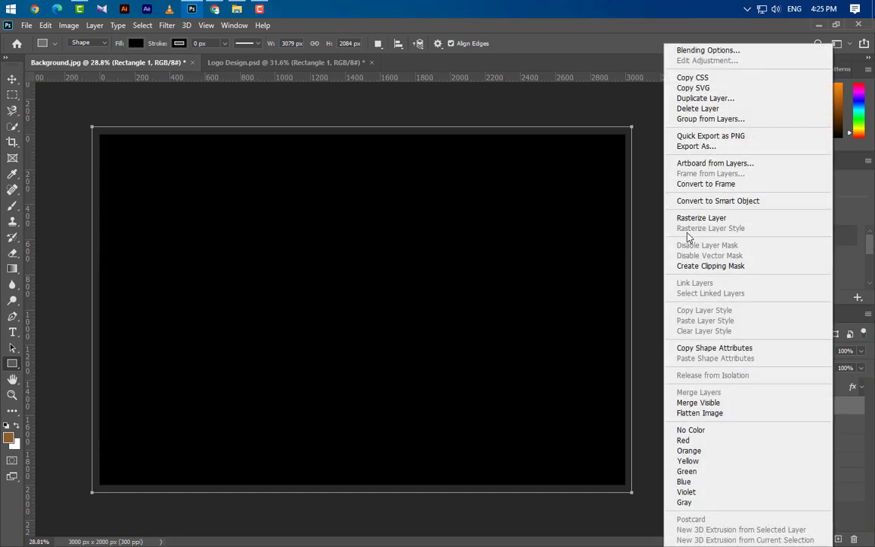
pyautogui.click(689, 218)
# - Switch to the Brush tool and set the foreground colour to white (#ffffff)
pyautogui.click(12, 255)
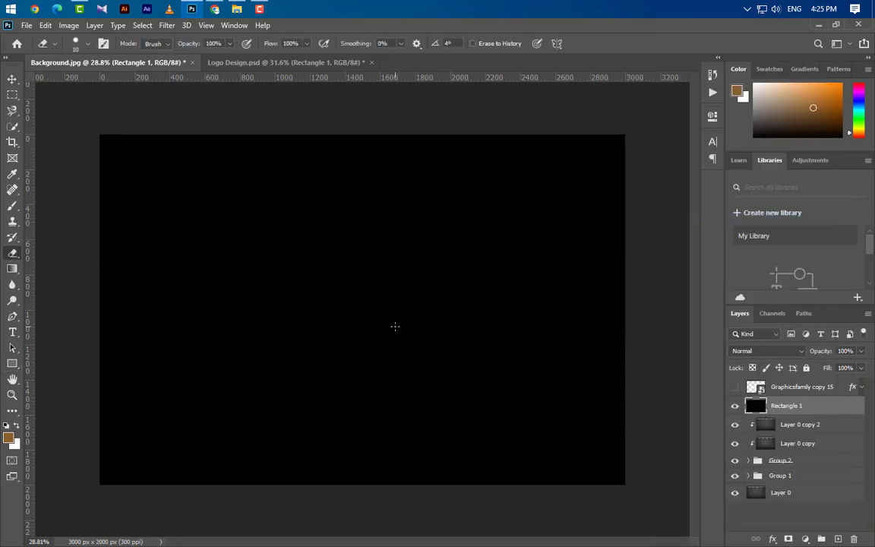
pyautogui.click(12, 205)
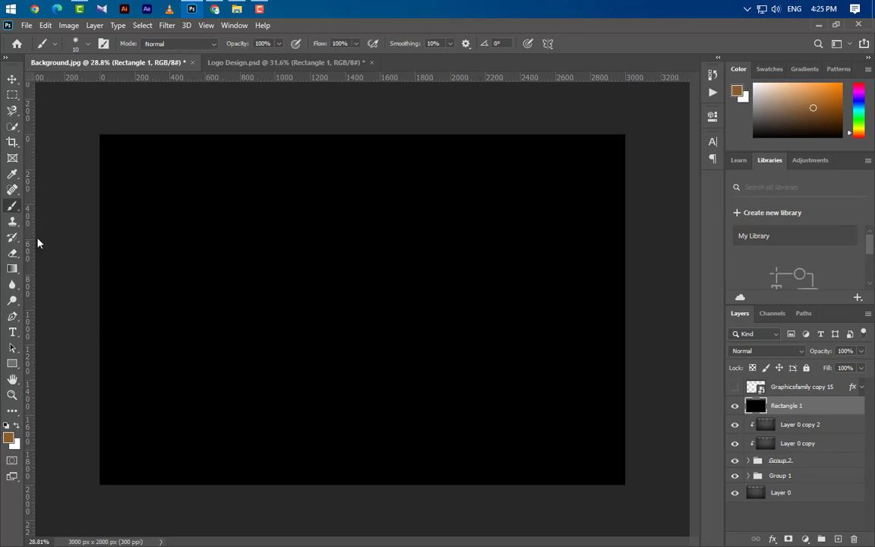
pyautogui.click(12, 439)
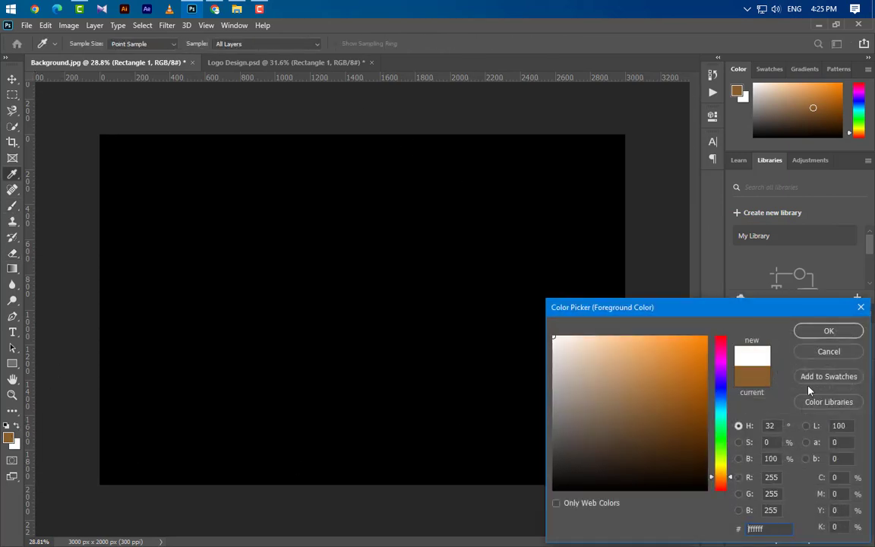
pyautogui.click(828, 330)
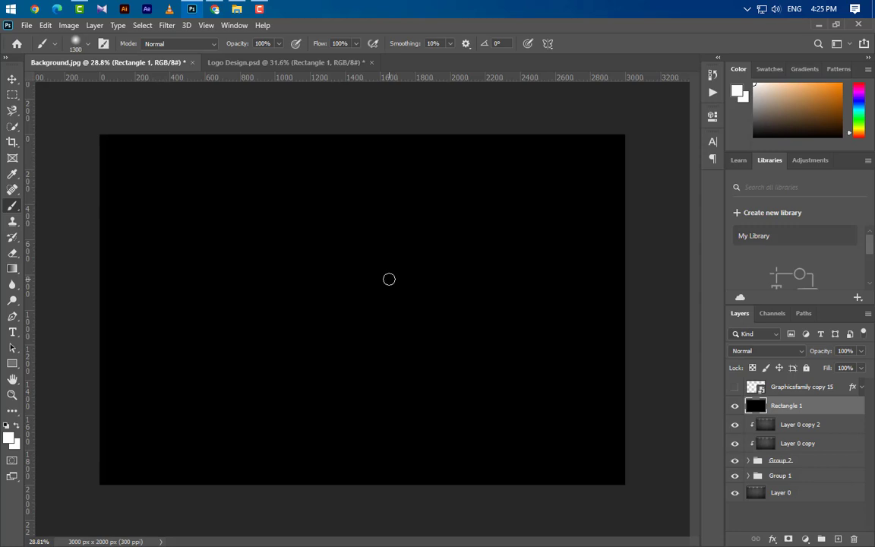
# - Enlarge the brush to 1900 px and open its settings to check that it is fully soft
pyautogui.press(']')
pyautogui.press(']')
pyautogui.click(80, 46)
pyautogui.scroll(-1, 378, 263)
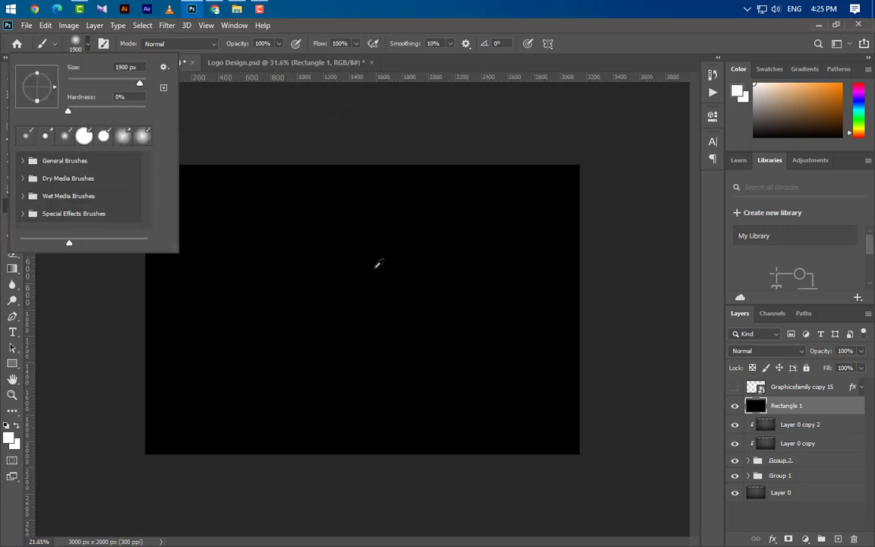
# - Paint soft white light over the upper-left and central areas of the black rectangle layer with the 1900 px brush
pyautogui.moveTo(358, 167); pyautogui.dragTo(144, 261)
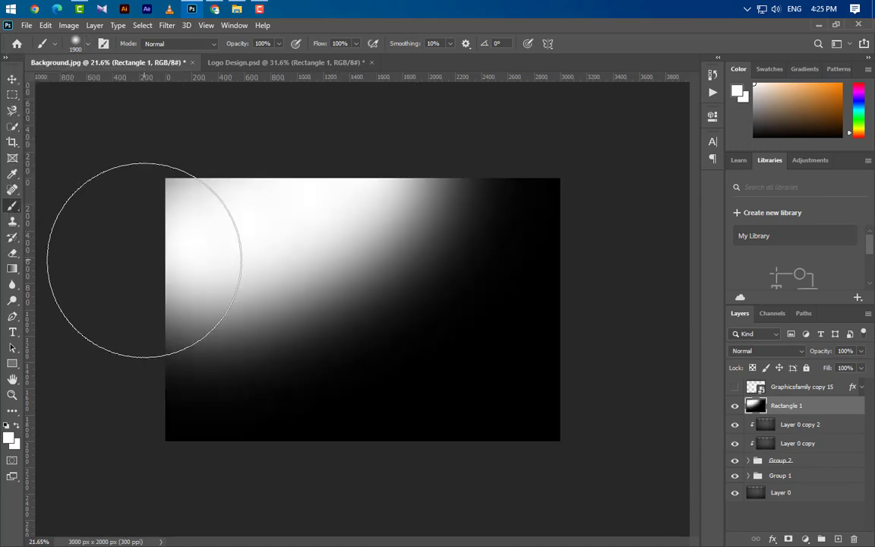
pyautogui.moveTo(386, 195)
pyautogui.mouseDown()
pyautogui.moveTo(375, 251)
pyautogui.moveTo(297, 314)
pyautogui.moveTo(231, 341)
pyautogui.moveTo(125, 354)
pyautogui.mouseUp()
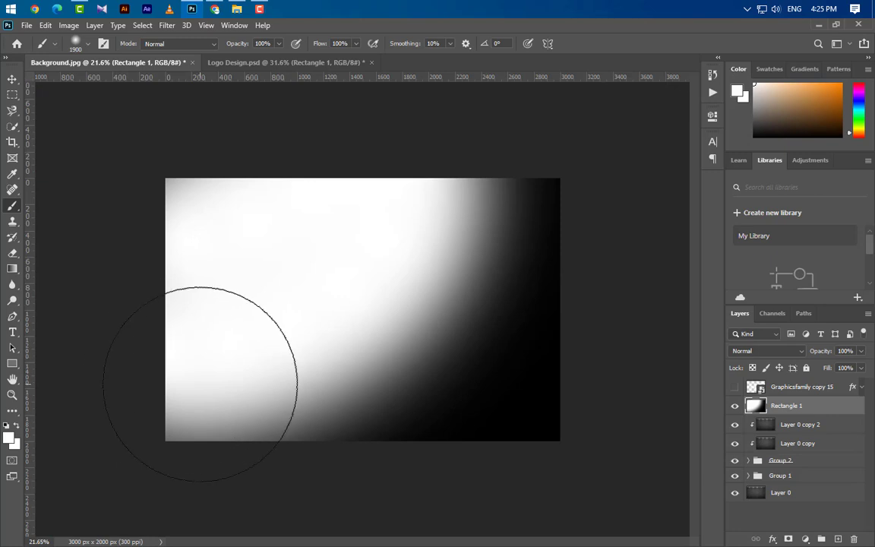
pyautogui.click(360, 226)
pyautogui.click(341, 292)
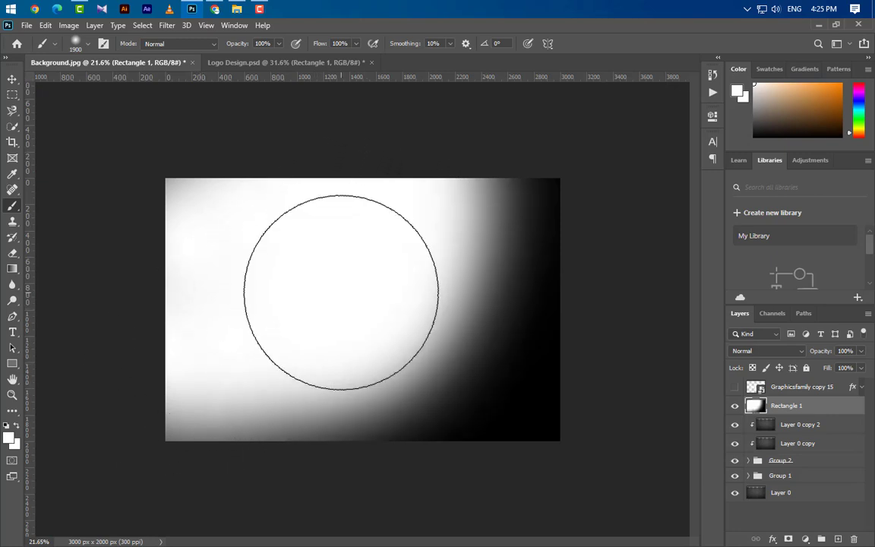
# - Paint soft black shadows along the right and bottom edges and lower-left corner of the light layer with a 1500 px brush
pyautogui.click(14, 445)
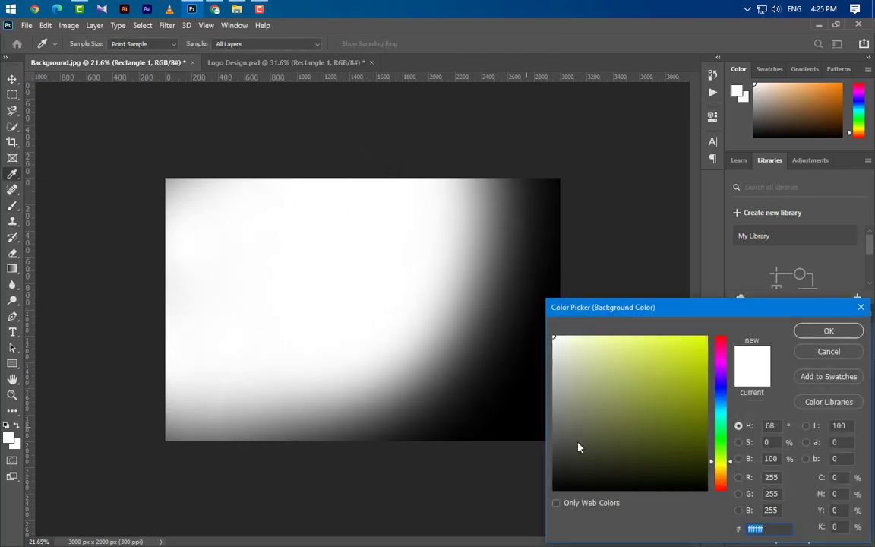
pyautogui.click(812, 335)
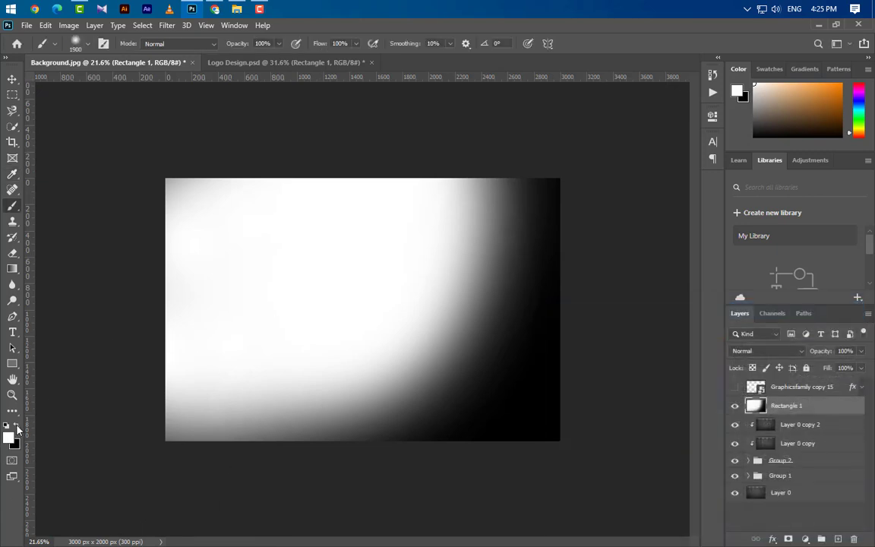
pyautogui.click(16, 428)
pyautogui.press('[')
pyautogui.press('[')
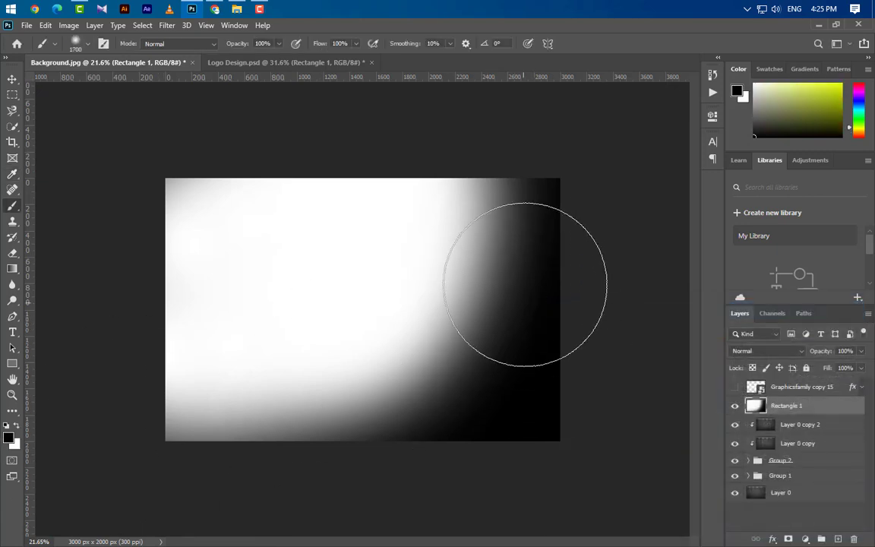
pyautogui.press('[')
pyautogui.press('[')
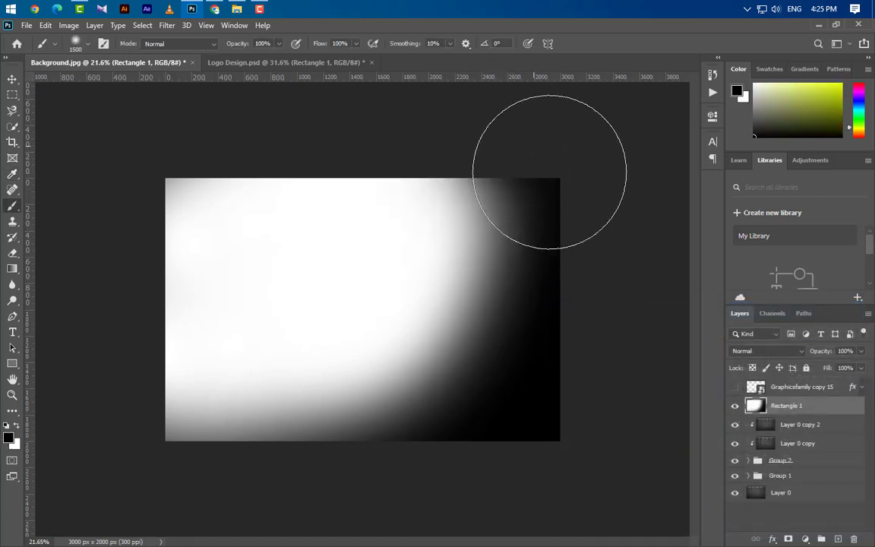
pyautogui.moveTo(549, 172)
pyautogui.mouseDown()
pyautogui.moveTo(581, 259)
pyautogui.moveTo(563, 358)
pyautogui.moveTo(521, 485)
pyautogui.mouseUp()
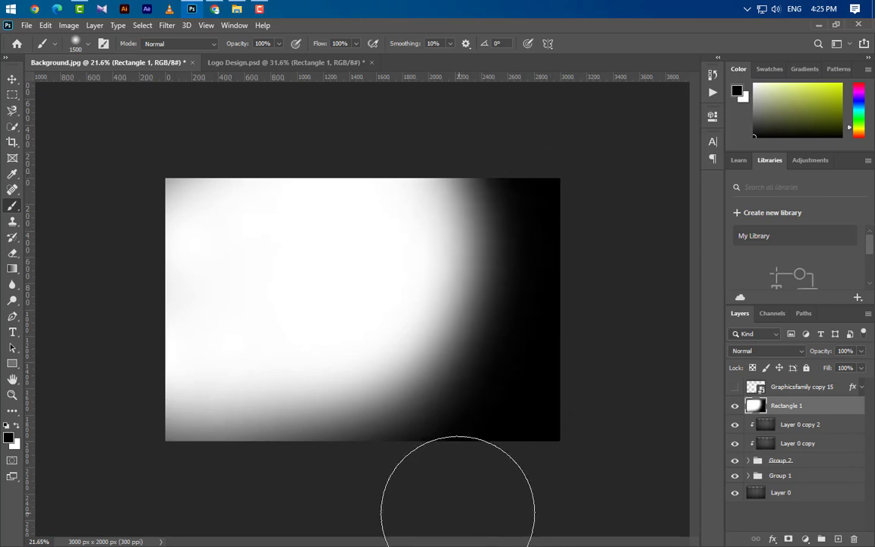
pyautogui.moveTo(458, 513)
pyautogui.mouseDown()
pyautogui.moveTo(295, 505)
pyautogui.moveTo(95, 442)
pyautogui.moveTo(328, 510)
pyautogui.moveTo(455, 510)
pyautogui.moveTo(244, 457)
pyautogui.moveTo(125, 358)
pyautogui.moveTo(181, 468)
pyautogui.moveTo(589, 463)
pyautogui.mouseUp()
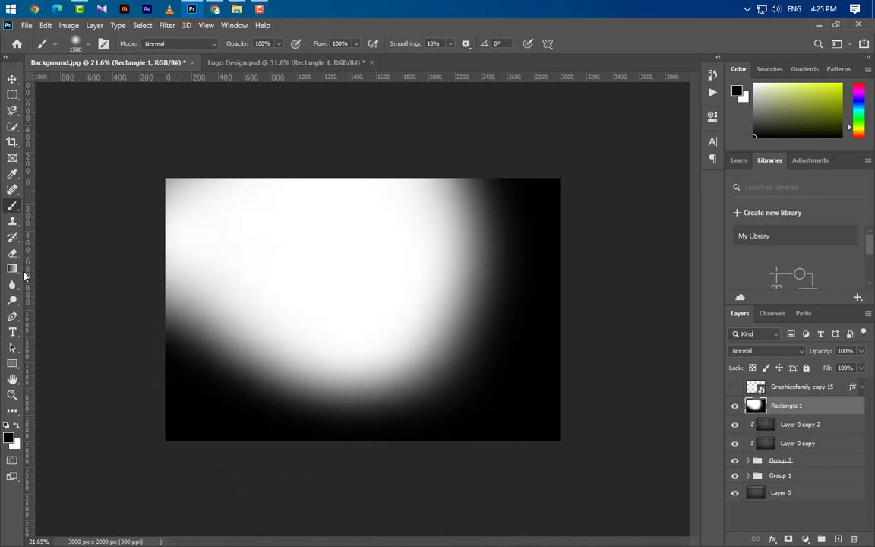
# - Set the brush to 52% opacity and 42% flow, and paint soft white over the light layer's dark lower-left and bottom areas
pyautogui.click(278, 43)
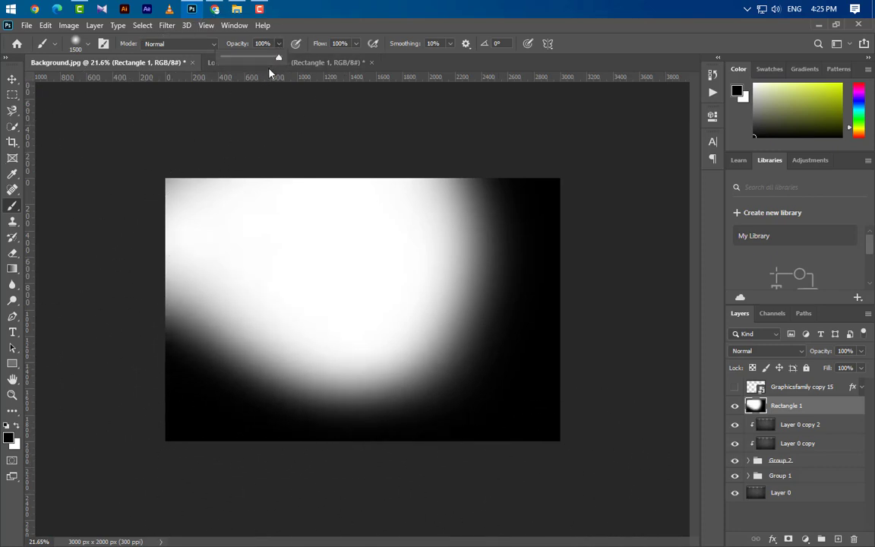
pyautogui.moveTo(279, 57); pyautogui.dragTo(251, 59)
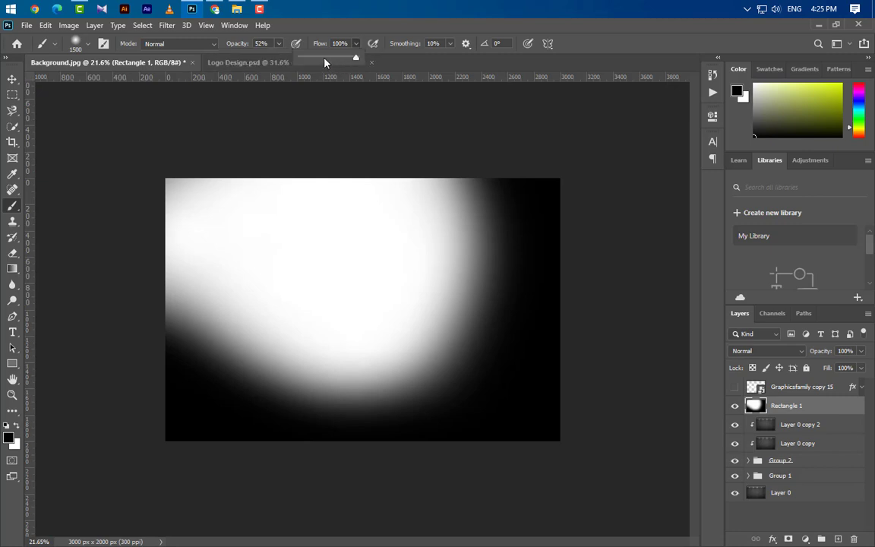
pyautogui.click(324, 62)
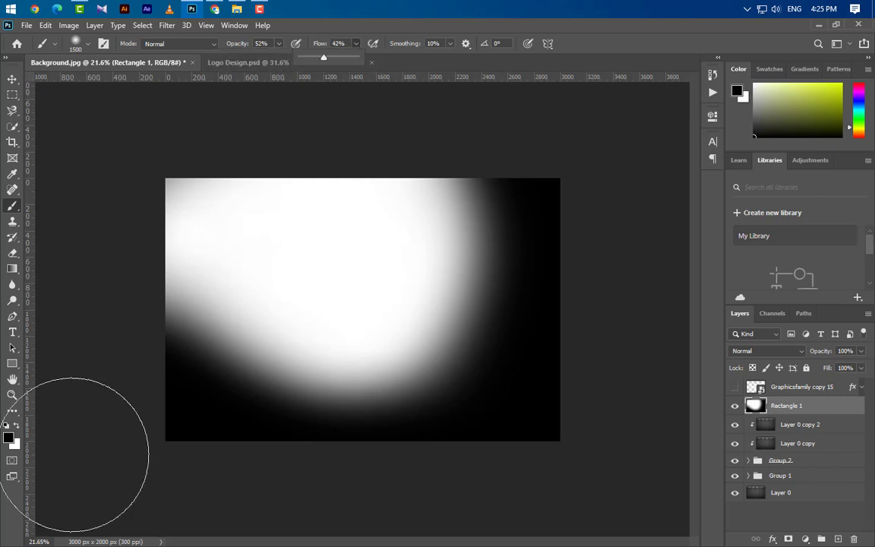
pyautogui.click(16, 428)
pyautogui.moveTo(281, 348)
pyautogui.mouseDown()
pyautogui.moveTo(146, 308)
pyautogui.moveTo(201, 331)
pyautogui.moveTo(281, 345)
pyautogui.moveTo(356, 337)
pyautogui.moveTo(398, 305)
pyautogui.moveTo(407, 257)
pyautogui.moveTo(387, 208)
pyautogui.moveTo(397, 198)
pyautogui.moveTo(433, 213)
pyautogui.moveTo(454, 252)
pyautogui.moveTo(444, 297)
pyautogui.moveTo(411, 339)
pyautogui.moveTo(257, 344)
pyautogui.moveTo(313, 377)
pyautogui.moveTo(270, 468)
pyautogui.mouseUp()
pyautogui.moveTo(317, 532)
pyautogui.mouseDown()
pyautogui.moveTo(354, 534)
pyautogui.moveTo(154, 501)
pyautogui.moveTo(90, 478)
pyautogui.moveTo(197, 518)
pyautogui.moveTo(313, 538)
pyautogui.moveTo(351, 503)
pyautogui.mouseUp()
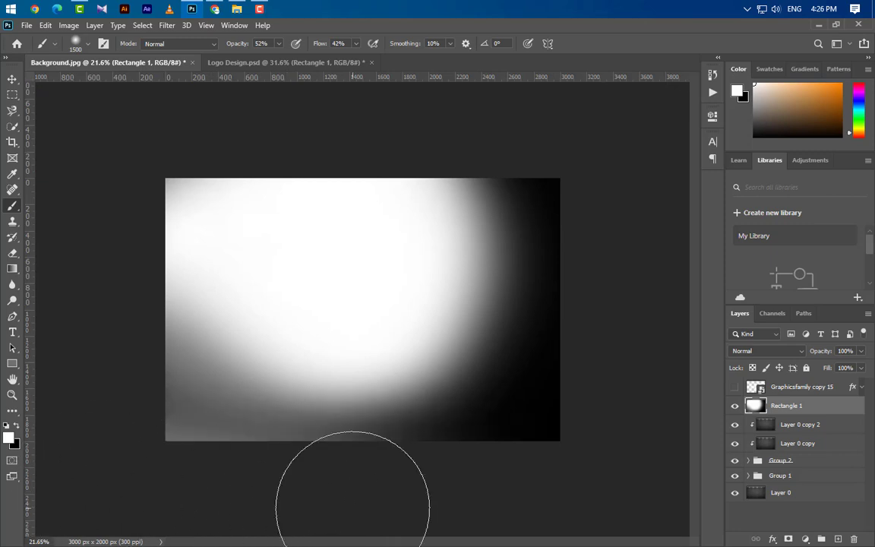
# - Blend the painted Rectangle 1 layer with Soft Light at 25% opacity
pyautogui.click(11, 79)
pyautogui.click(787, 354)
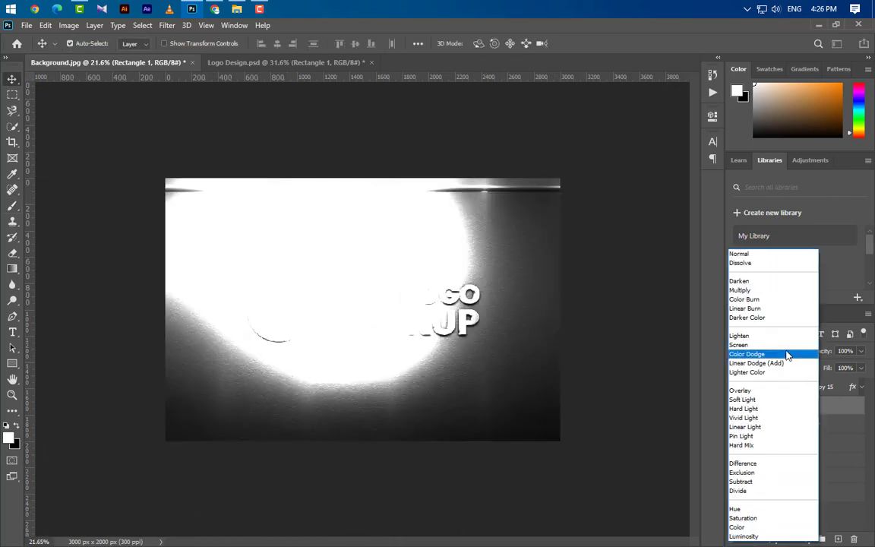
pyautogui.click(748, 392)
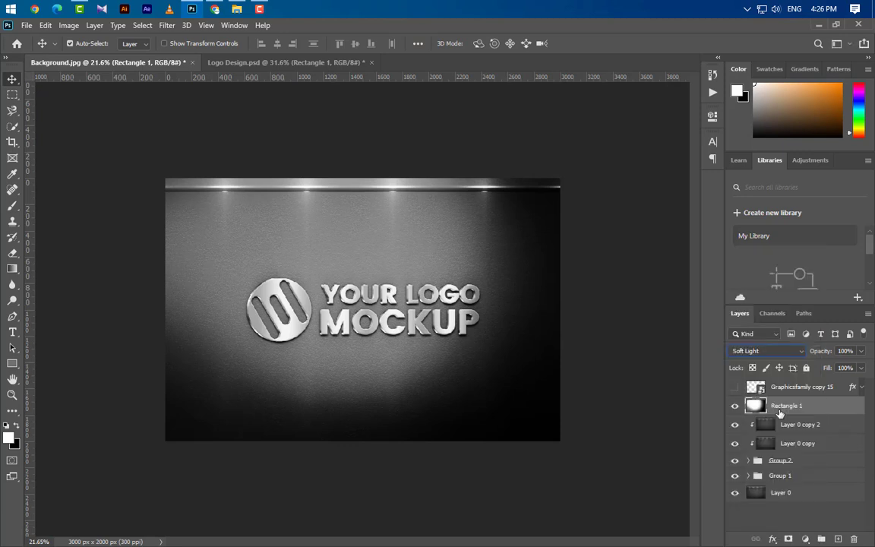
pyautogui.click(845, 351)
pyautogui.write('25')
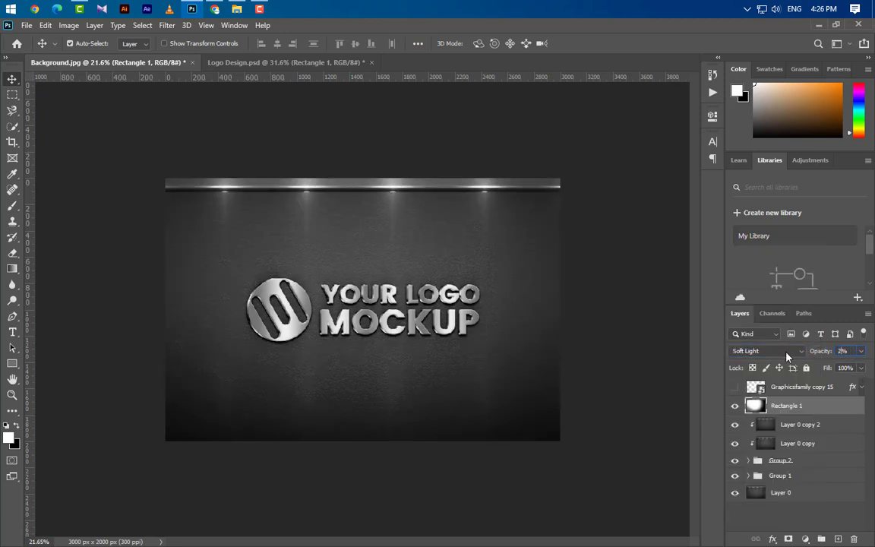
pyautogui.press('Return')
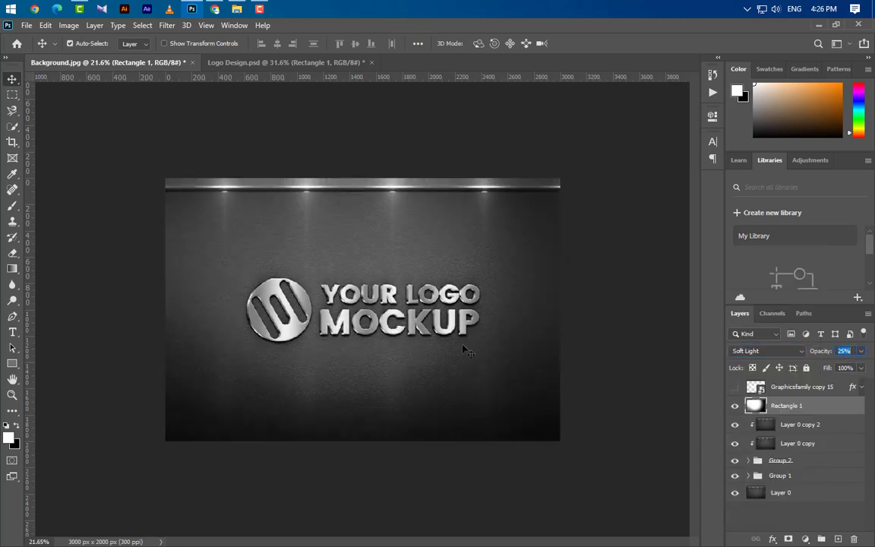
pyautogui.scroll(3, 448, 363)
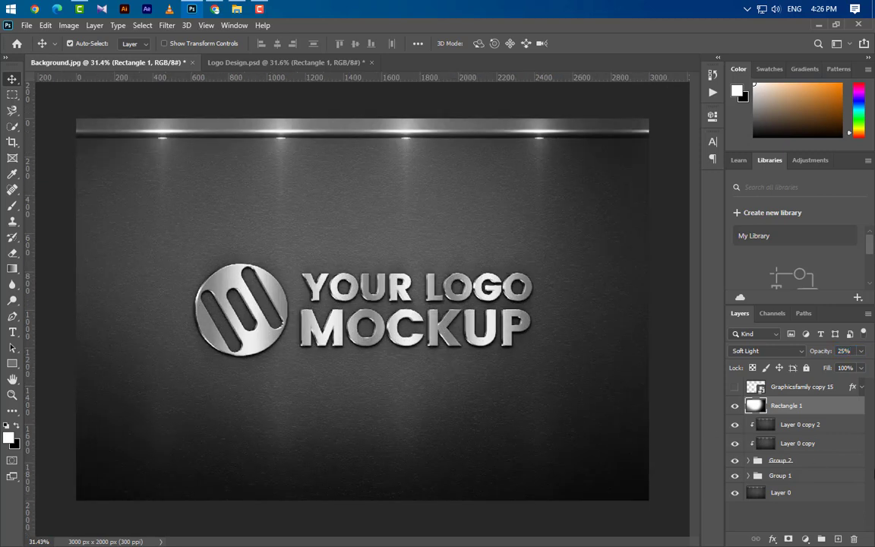
# - Darken parts of the Rectangle 1 light layer with the soft black 1500 px brush, and return to the Move tool
pyautogui.click(18, 429)
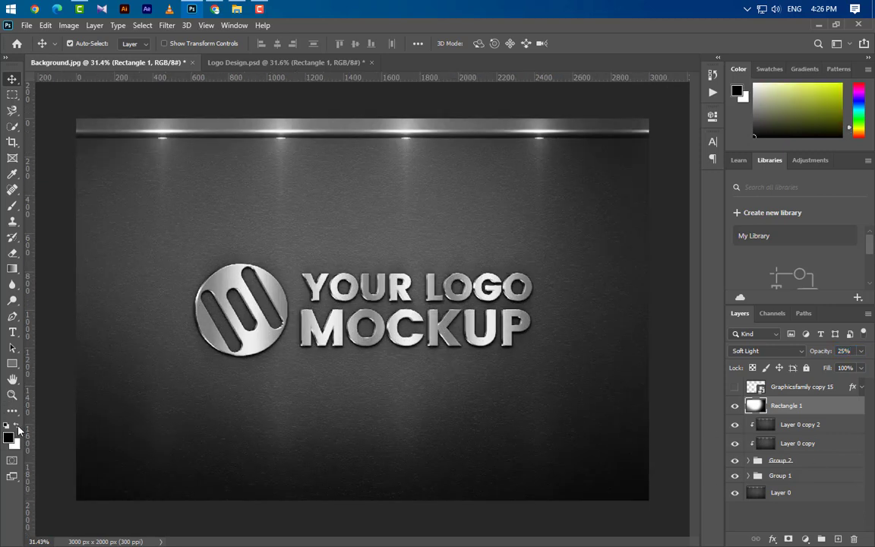
pyautogui.click(12, 205)
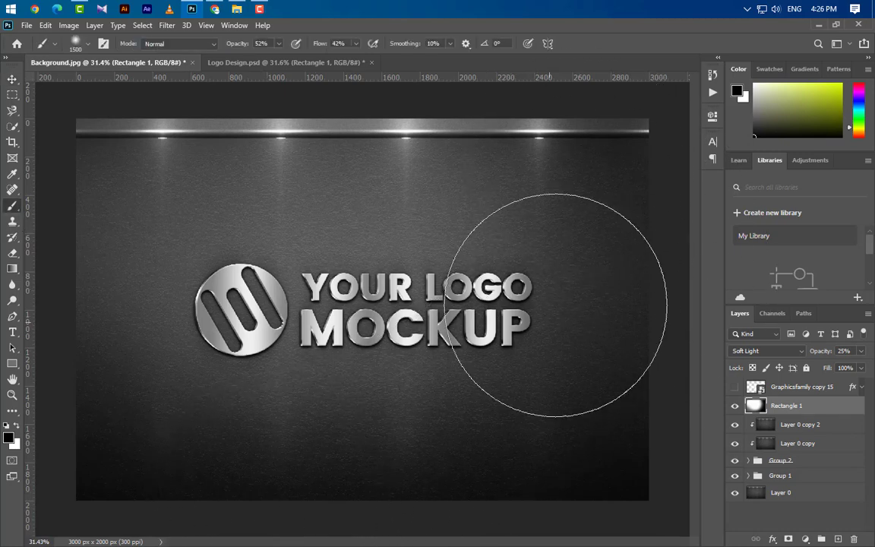
pyautogui.click(12, 79)
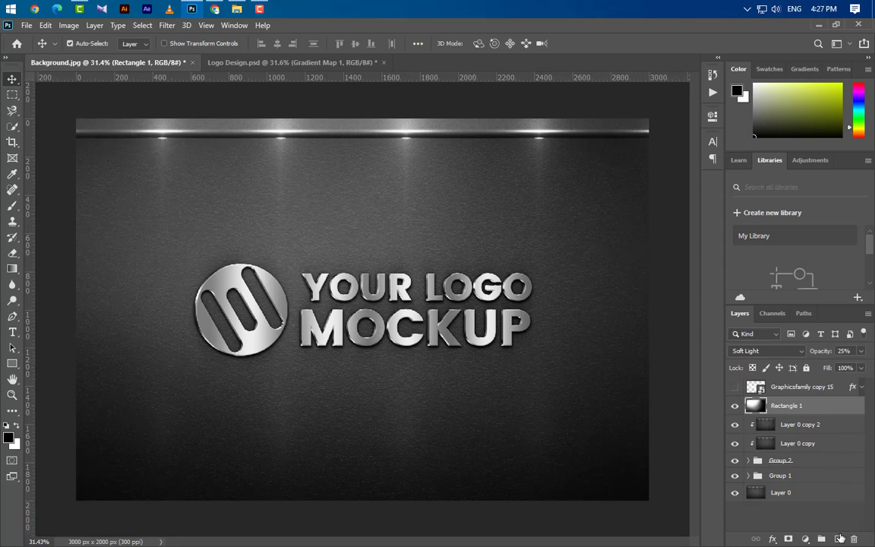
# - Add a Gradient Map adjustment layer above Rectangle 1 and set its starting colour stop to #7c96b4
pyautogui.click(806, 538)
pyautogui.click(789, 517)
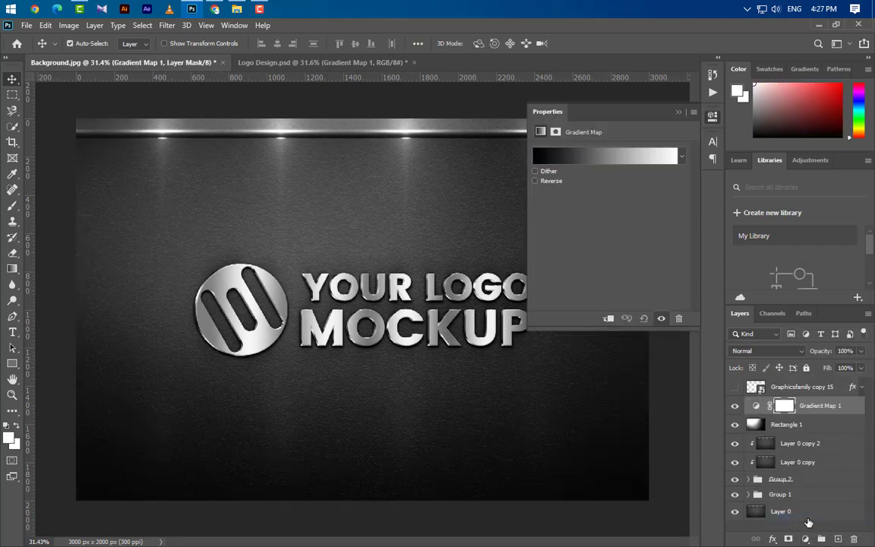
pyautogui.click(568, 160)
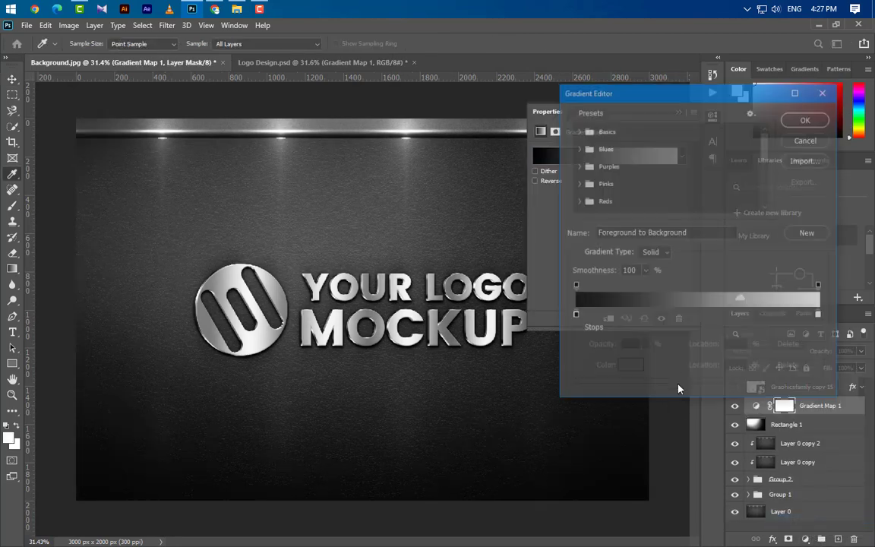
pyautogui.doubleClick(574, 315)
pyautogui.click(720, 399)
pyautogui.click(600, 380)
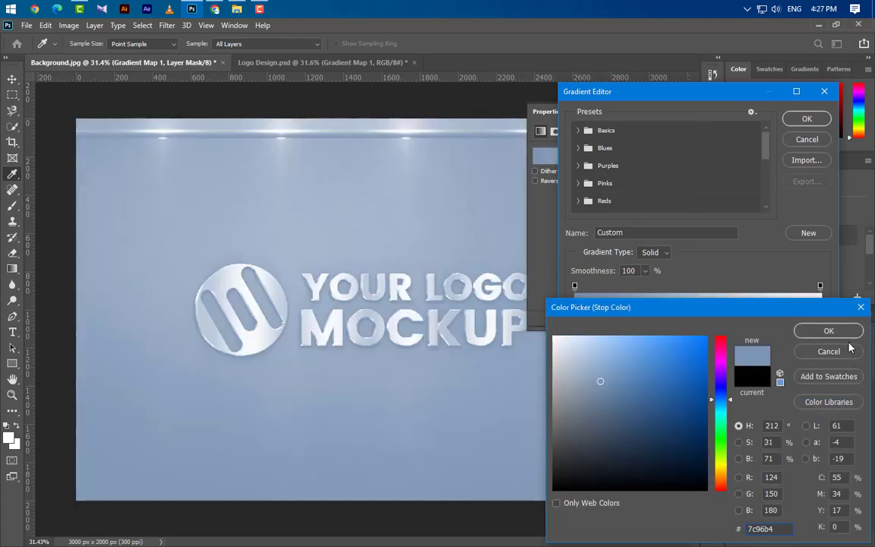
pyautogui.click(828, 331)
# - Set the gradient map's end colour stop to #566c95 and accept the gradient
pyautogui.doubleClick(820, 315)
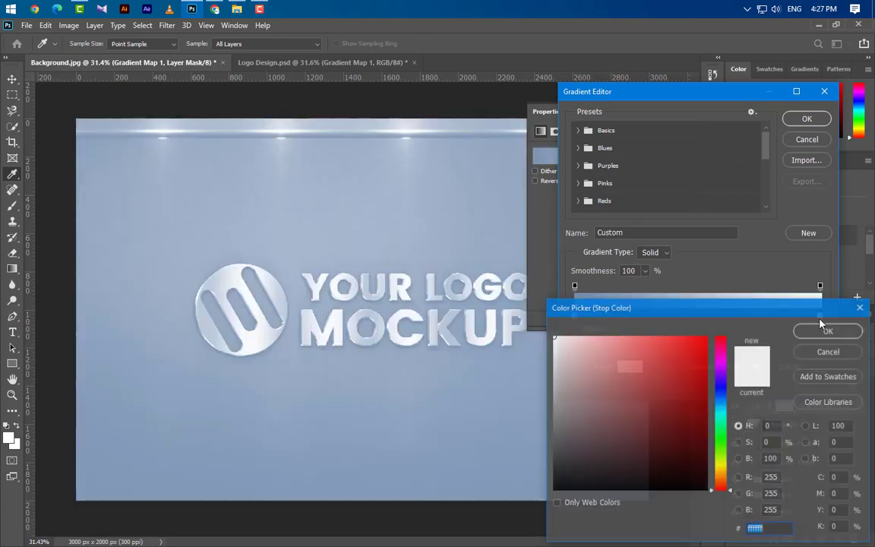
pyautogui.write('566')
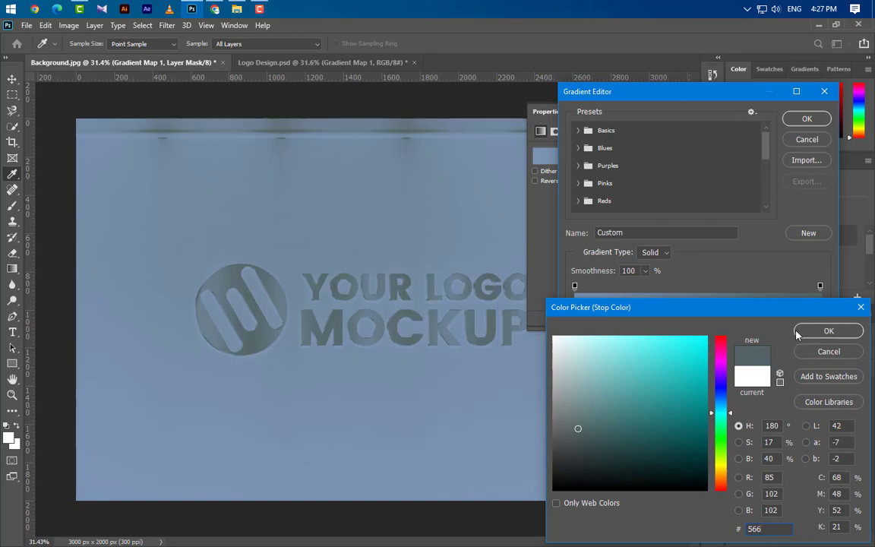
pyautogui.write('c95')
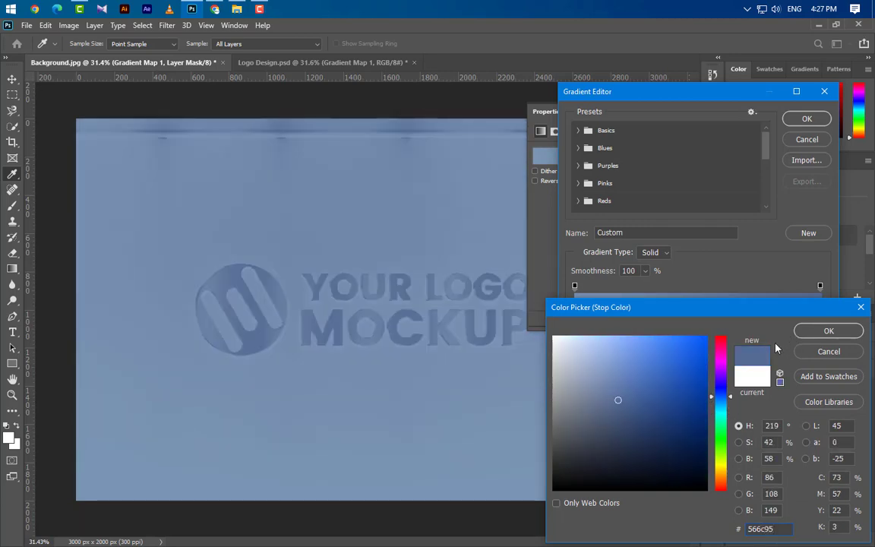
pyautogui.click(832, 335)
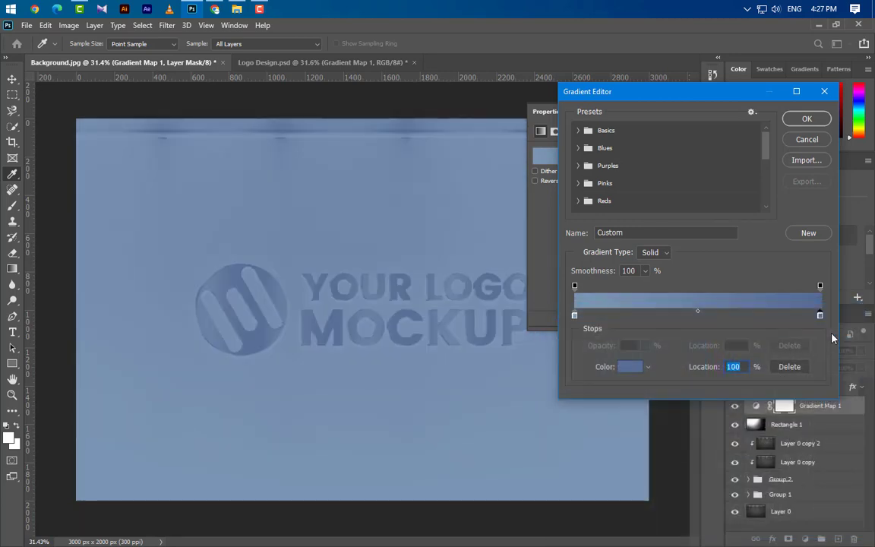
pyautogui.click(805, 122)
# - Blend the Gradient Map layer with Soft Light at 45% opacity and collapse its properties
pyautogui.click(774, 352)
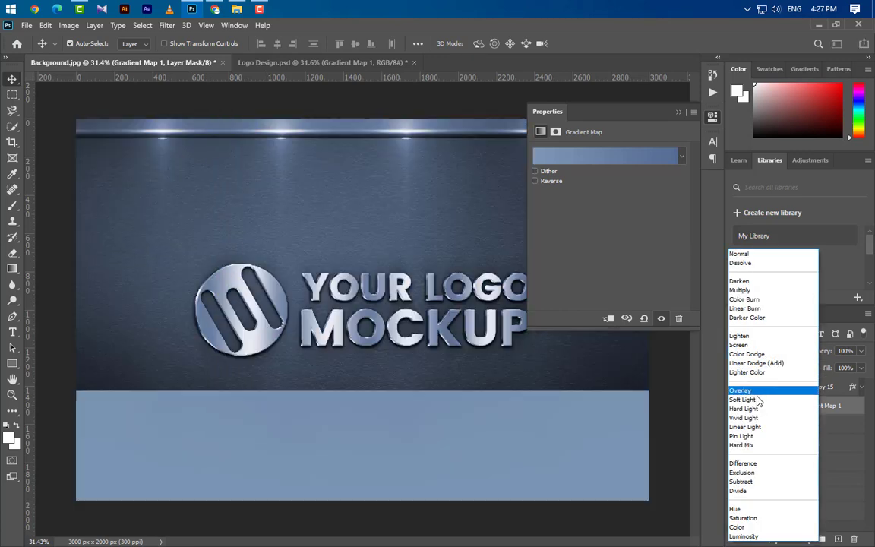
pyautogui.click(782, 399)
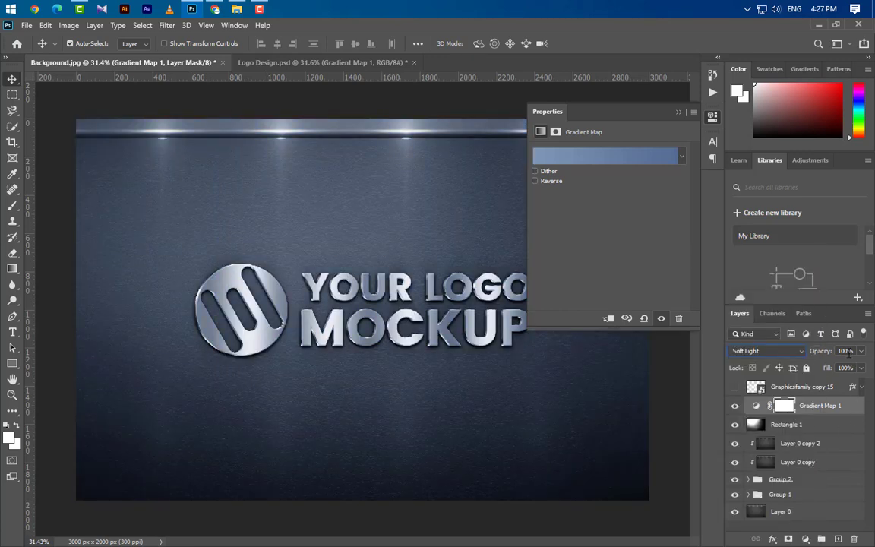
pyautogui.write('45')
pyautogui.press('Return')
pyautogui.click(679, 114)
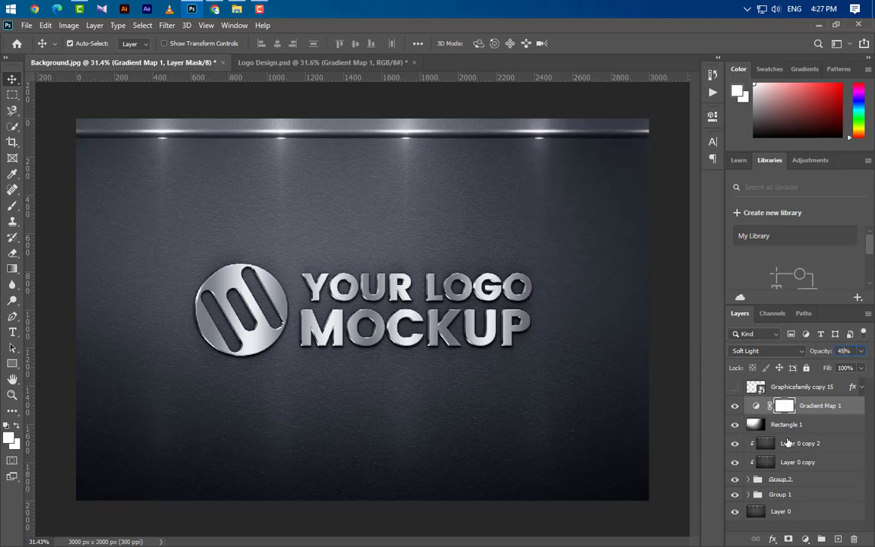
# - Add a Curves adjustment layer above Gradient Map 1 and shift the RGB and Red black points slightly inward
pyautogui.click(805, 538)
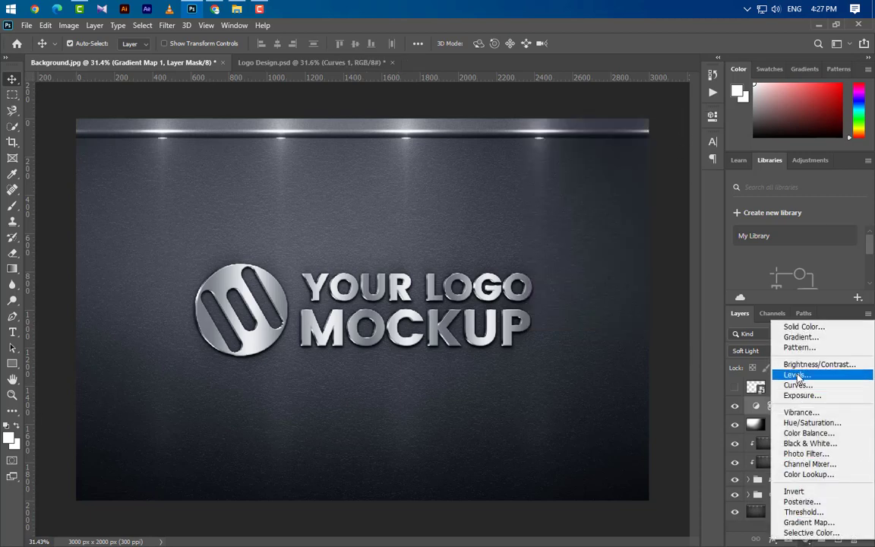
pyautogui.click(796, 385)
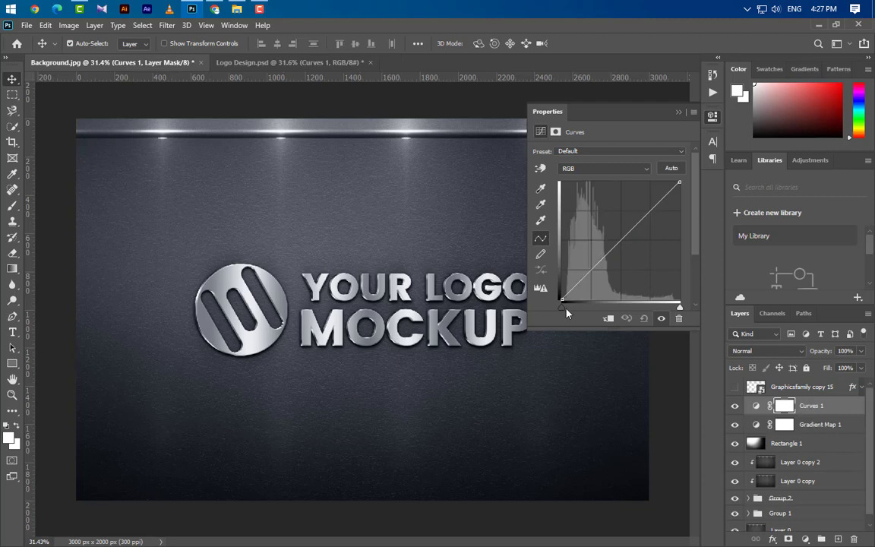
pyautogui.moveTo(563, 309); pyautogui.dragTo(566, 310)
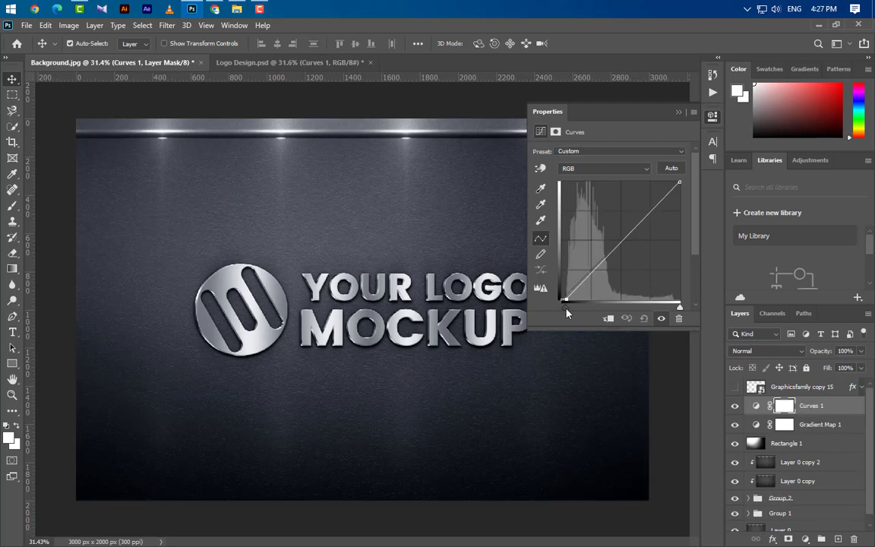
pyautogui.click(603, 168)
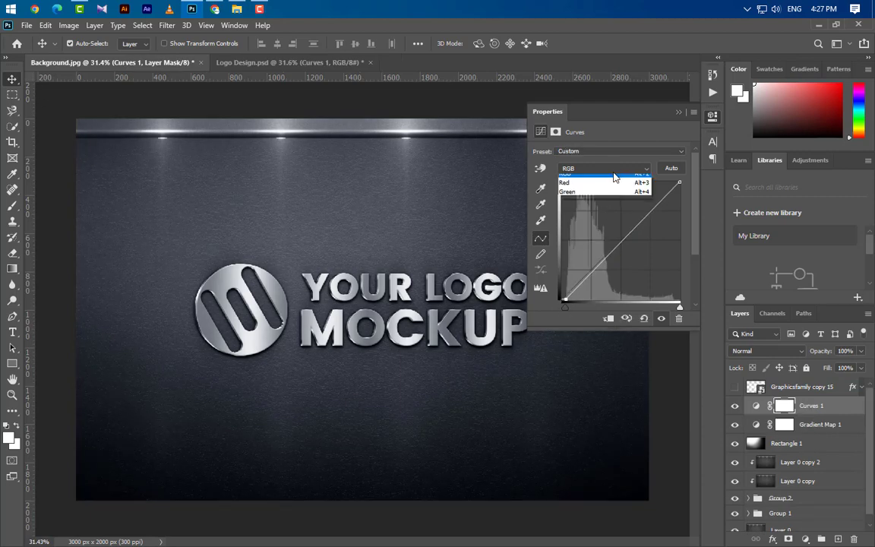
pyautogui.click(606, 192)
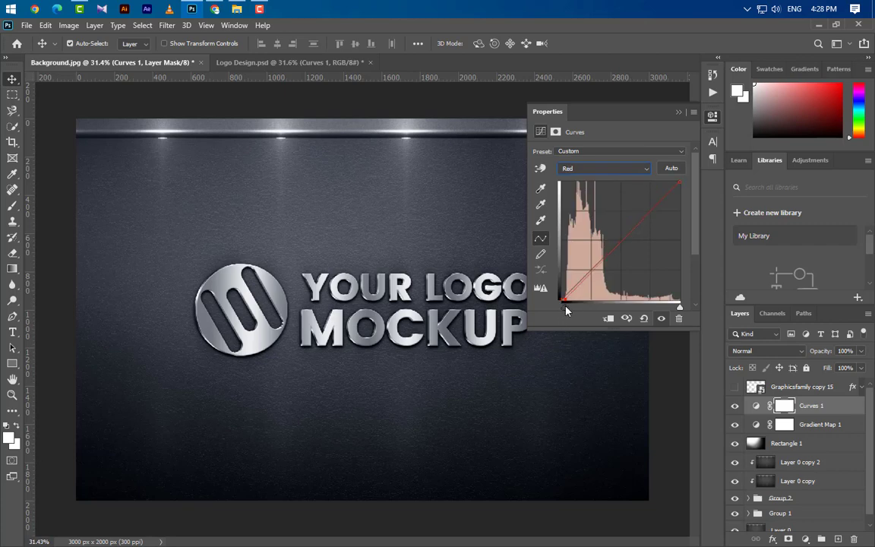
# - Pull the Blue channel's black and white points slightly inward in Curves 1, and collapse its properties
pyautogui.click(604, 168)
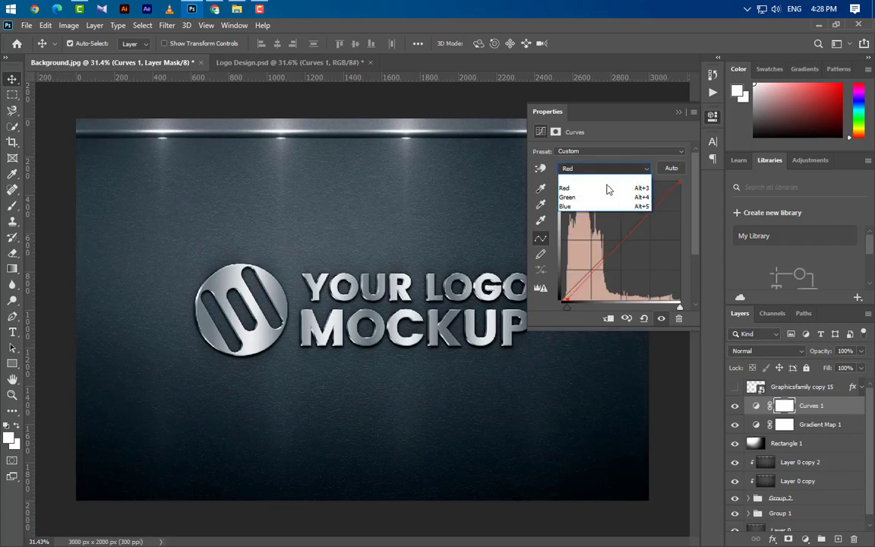
pyautogui.click(605, 195)
pyautogui.moveTo(563, 307); pyautogui.dragTo(567, 308)
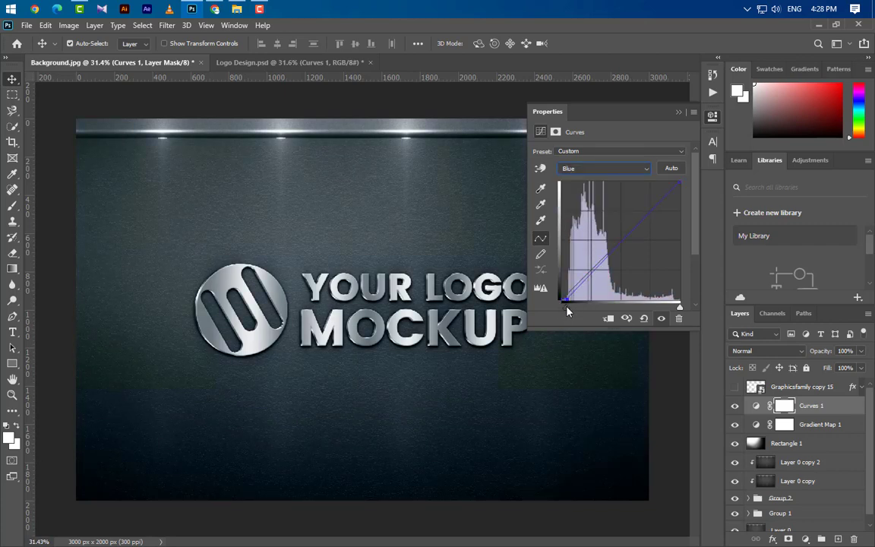
pyautogui.moveTo(679, 309); pyautogui.dragTo(671, 309)
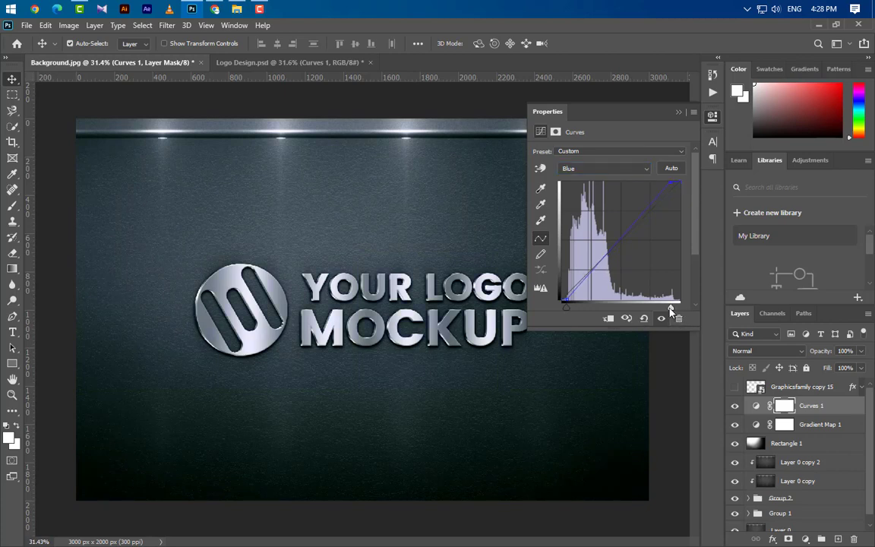
pyautogui.click(678, 113)
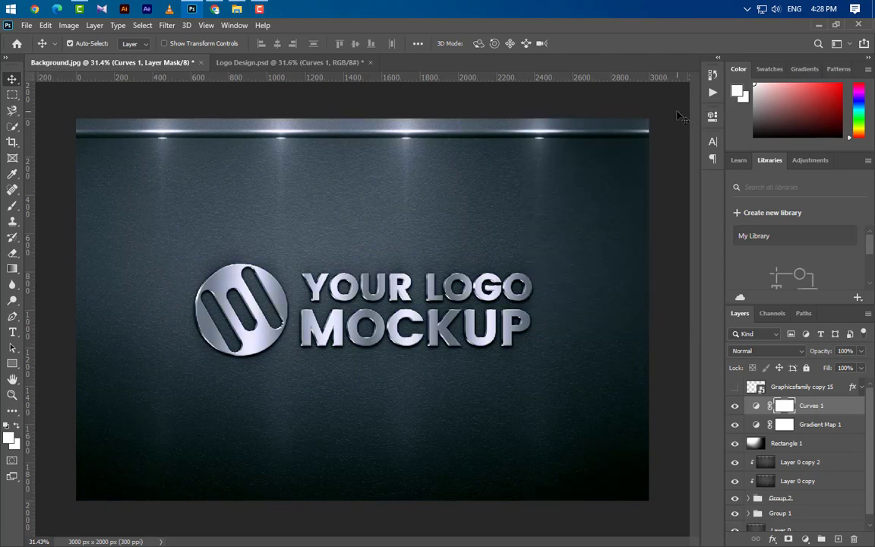
# - Show the Graphicsfamily copy 15 layer and rename it "Your logo here"
pyautogui.click(756, 387)
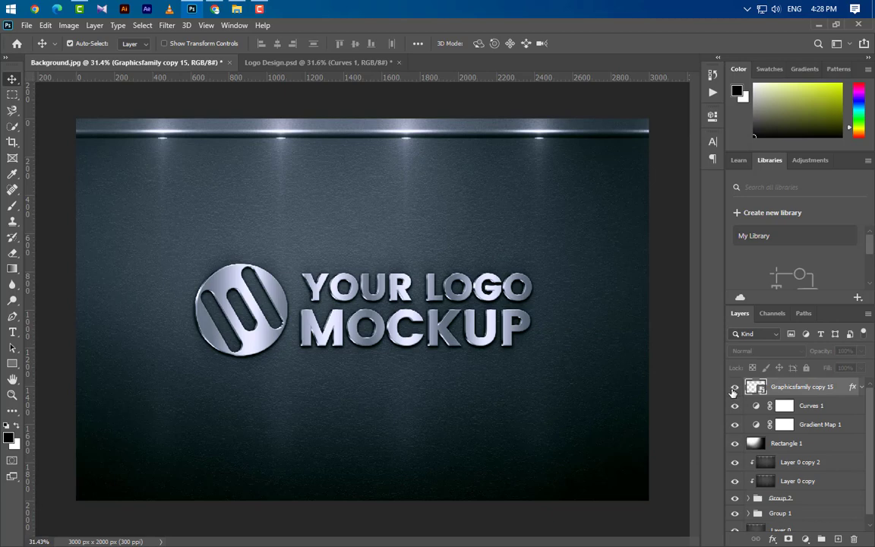
pyautogui.click(734, 388)
pyautogui.write('Your logo here')
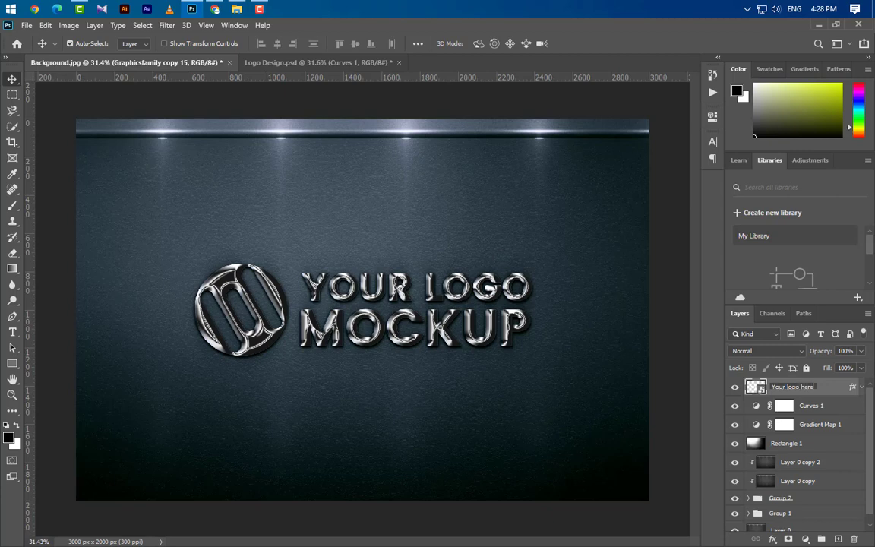
pyautogui.press('Return')
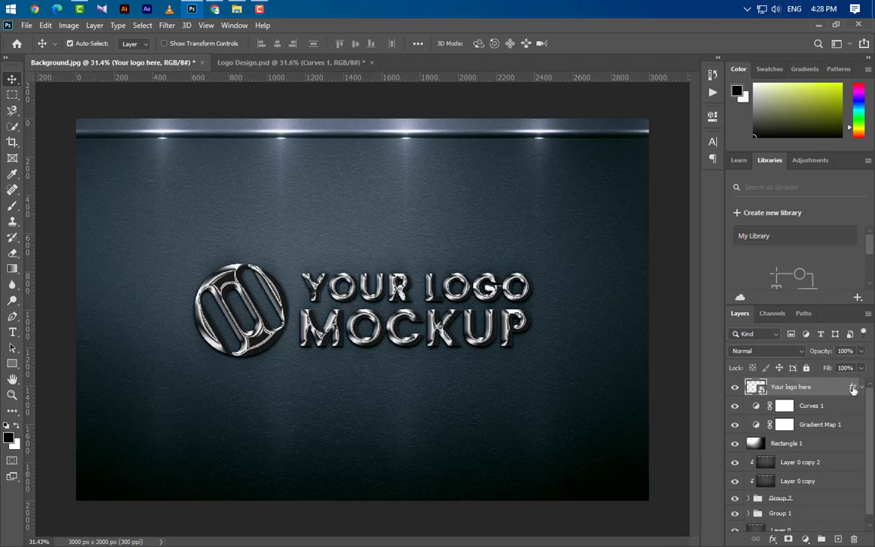
# - Delete the layer effects from "Your logo here" and reduce its fill and opacity to 0%
pyautogui.moveTo(853, 387); pyautogui.dragTo(853, 539)
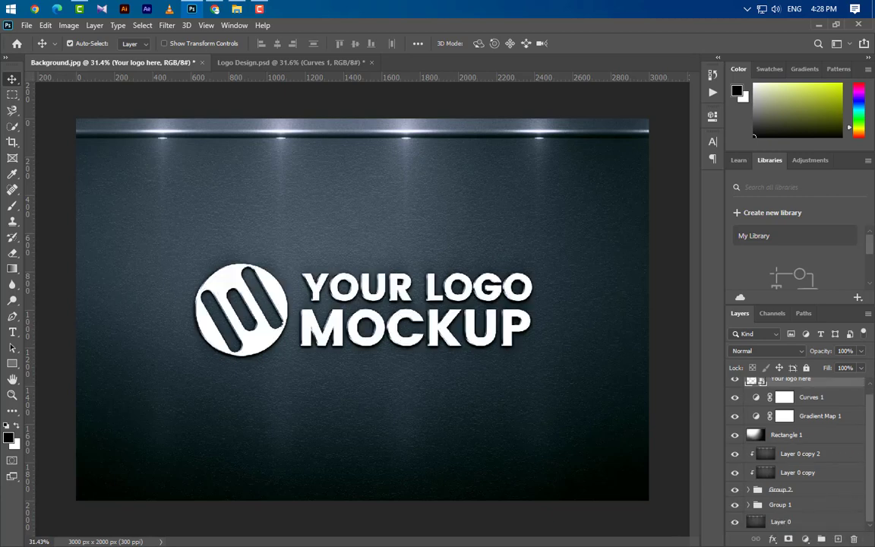
pyautogui.click(861, 368)
pyautogui.moveTo(861, 384); pyautogui.dragTo(799, 383)
pyautogui.click(862, 351)
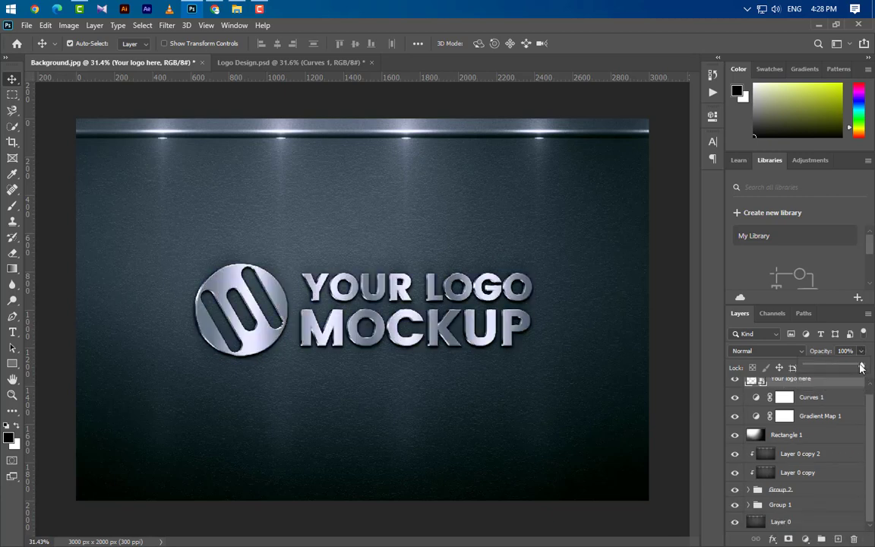
pyautogui.moveTo(861, 367); pyautogui.dragTo(804, 368)
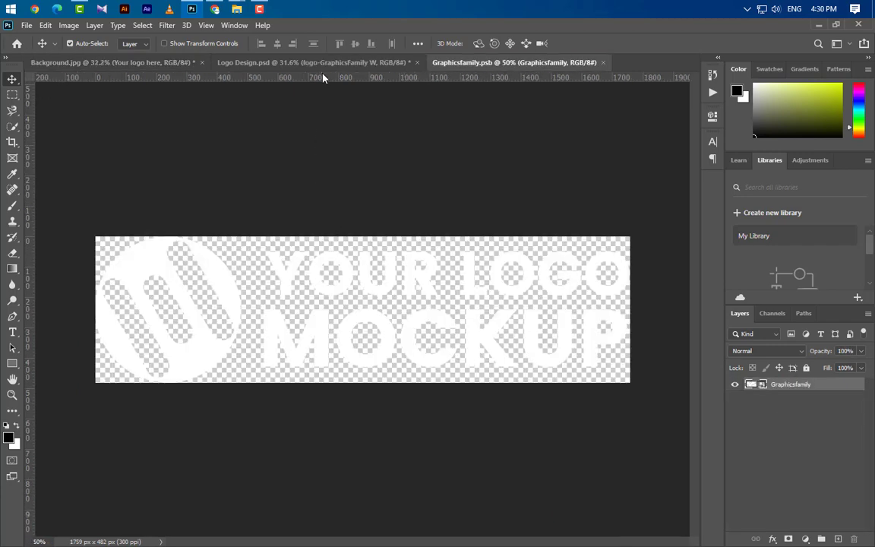
# - Bring the logo-GraphicsFamily W layer from Logo Design.psd into Graphicsfamily.psb and scale it to about 15% to fit the canvas width
pyautogui.click(311, 62)
pyautogui.moveTo(199, 300); pyautogui.dragTo(341, 342)
pyautogui.hotkey('ctrl', 't')
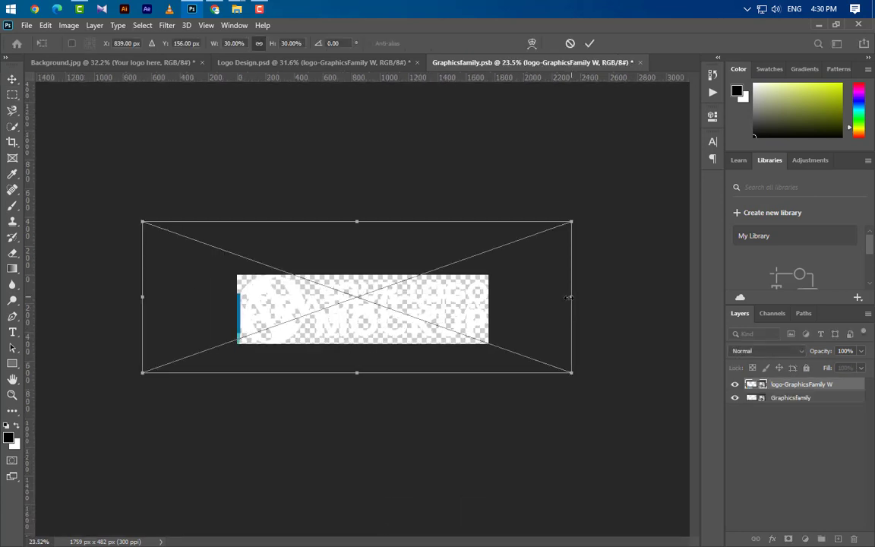
pyautogui.moveTo(571, 312); pyautogui.dragTo(486, 316)
pyautogui.moveTo(145, 296); pyautogui.dragTo(237, 296)
pyautogui.moveTo(455, 303)
pyautogui.mouseDown()
pyautogui.moveTo(455, 313)
pyautogui.moveTo(477, 309)
pyautogui.moveTo(456, 312)
pyautogui.mouseUp()
pyautogui.moveTo(429, 312); pyautogui.dragTo(444, 313)
pyautogui.click(589, 43)
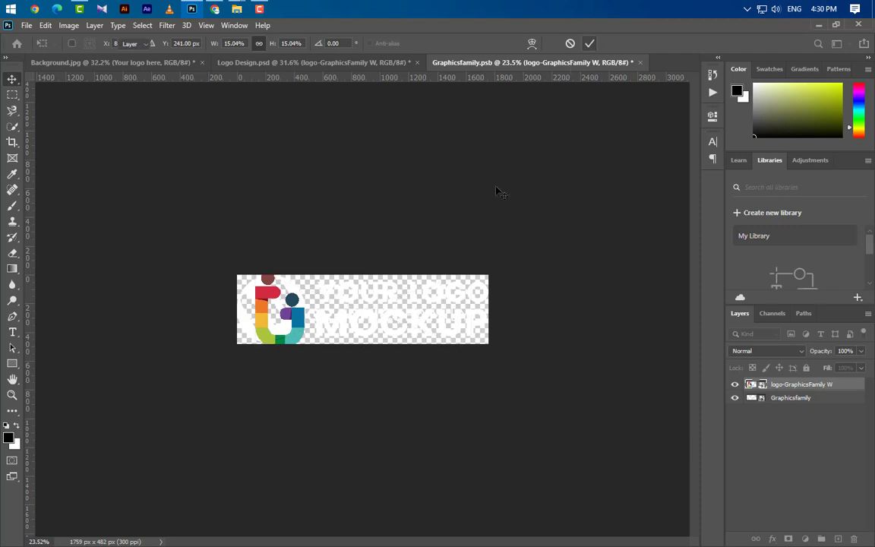
# - Hide the original Graphicsfamily layer beneath the new logo
pyautogui.scroll(3, 436, 355)
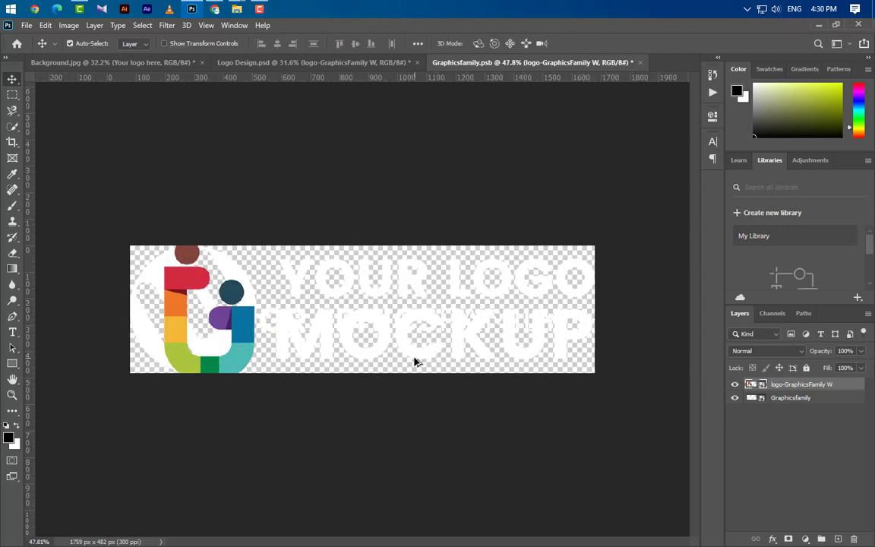
pyautogui.scroll(2, 415, 360)
pyautogui.click(734, 398)
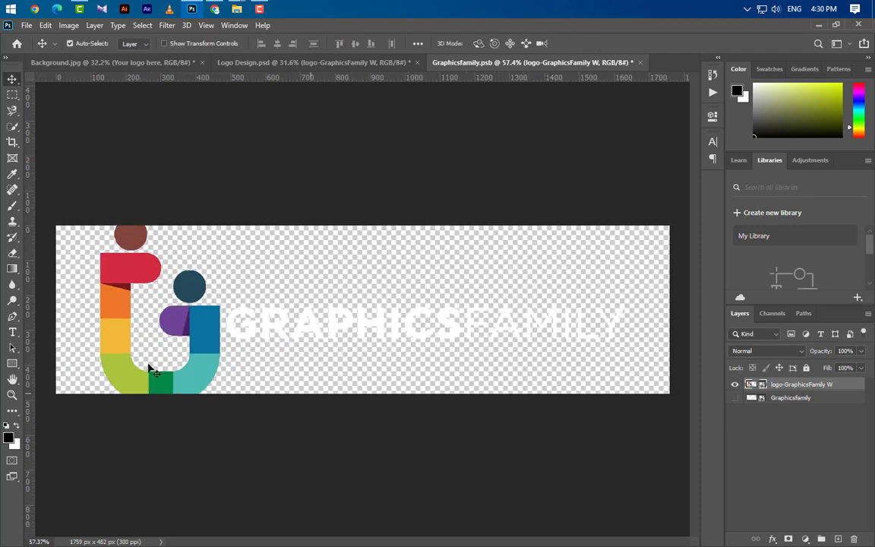
# - Extend the canvas above and below the logo with the Crop tool to 1759 x 580 px
pyautogui.click(12, 142)
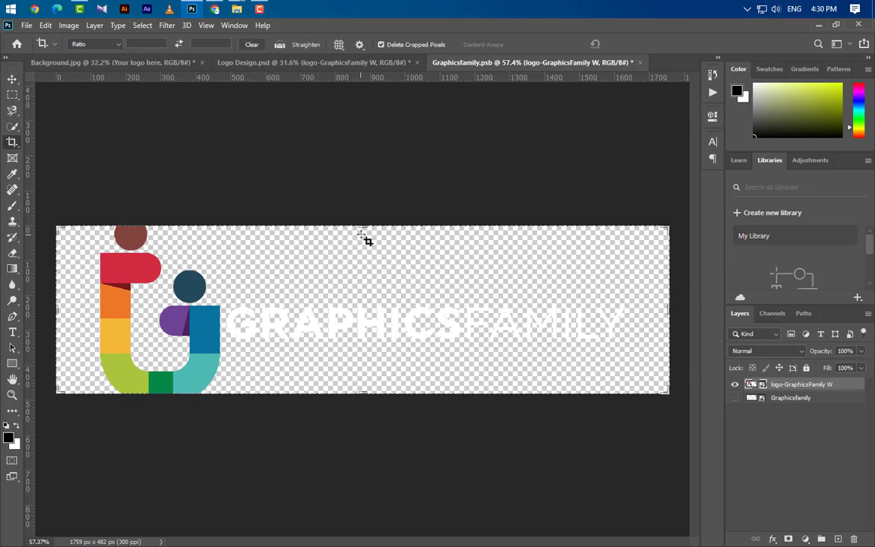
pyautogui.moveTo(363, 226); pyautogui.dragTo(363, 217)
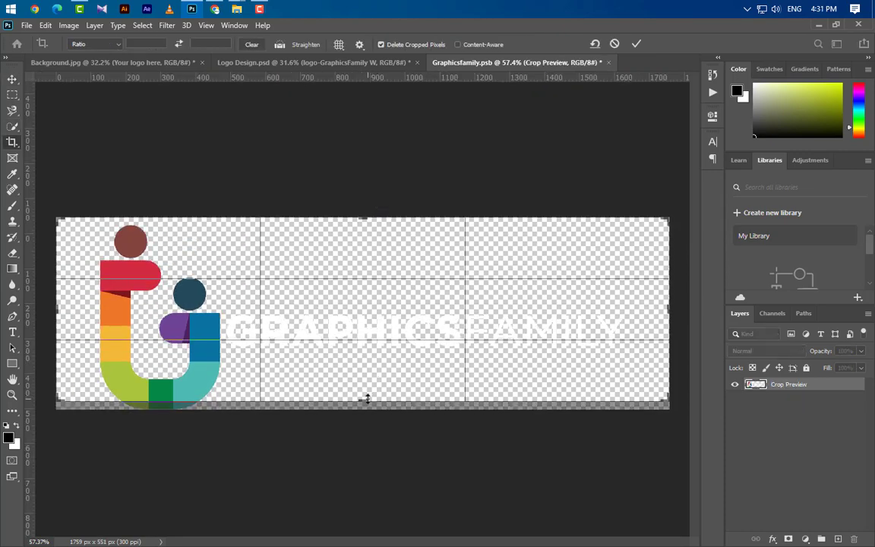
pyautogui.moveTo(363, 400); pyautogui.dragTo(363, 407)
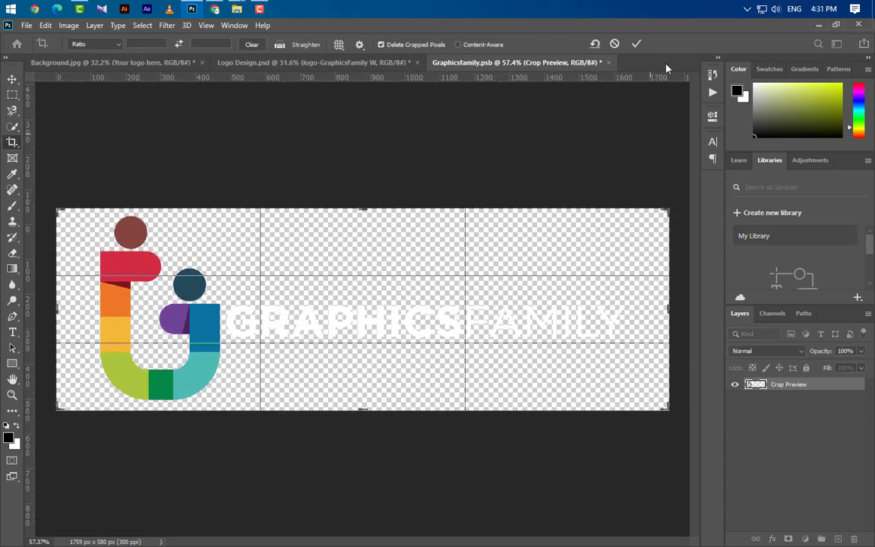
pyautogui.click(636, 43)
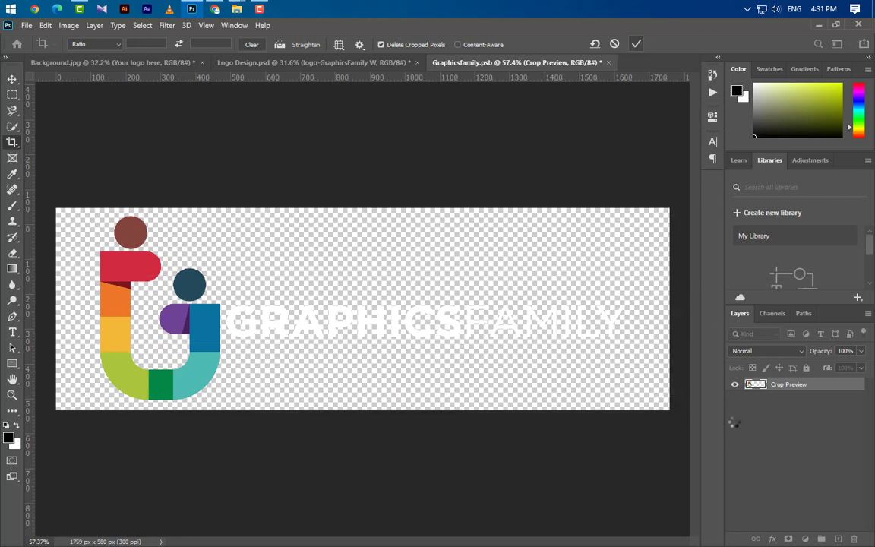
# - Save and close Graphicsfamily.psb, and return to the Background.jpg document with the Move tool active
pyautogui.click(640, 62)
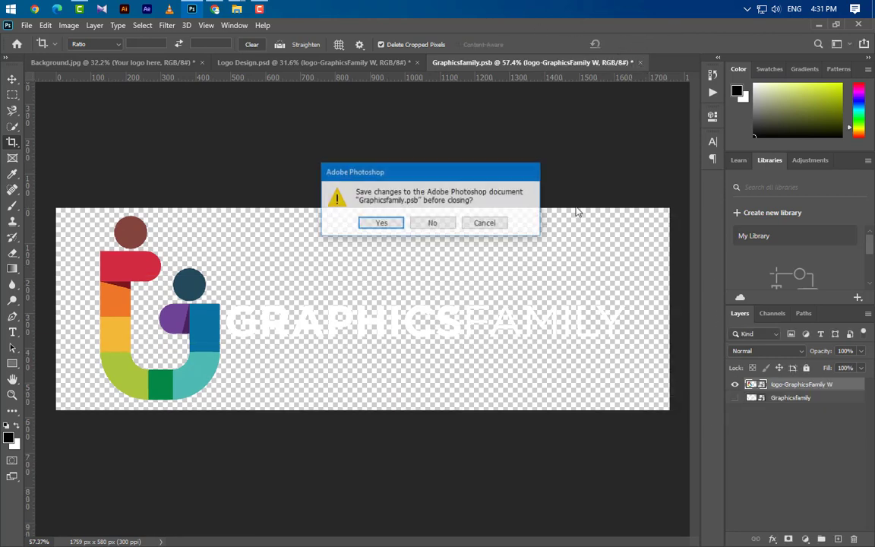
pyautogui.click(376, 221)
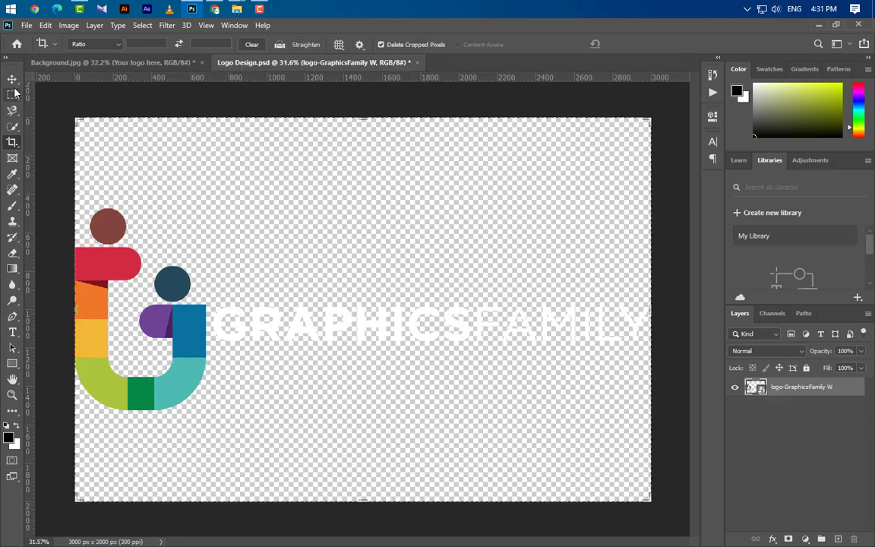
pyautogui.click(12, 79)
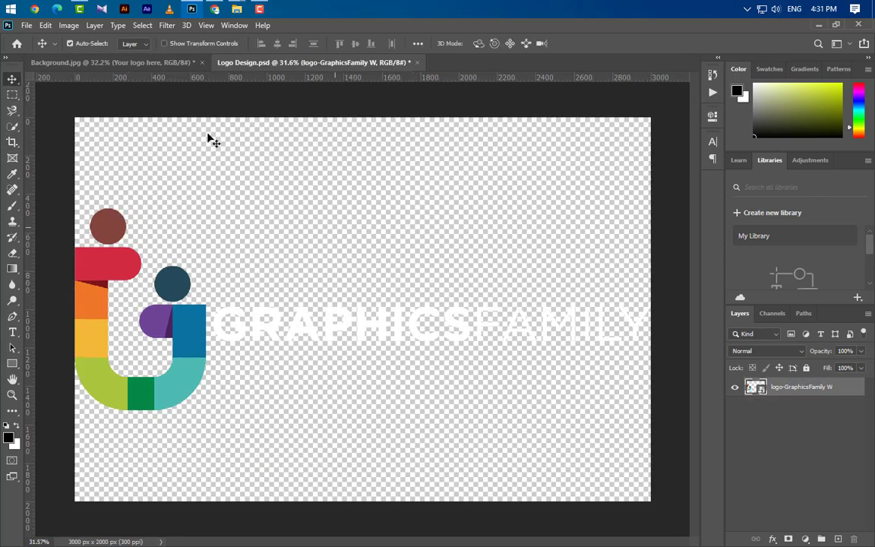
pyautogui.click(145, 64)
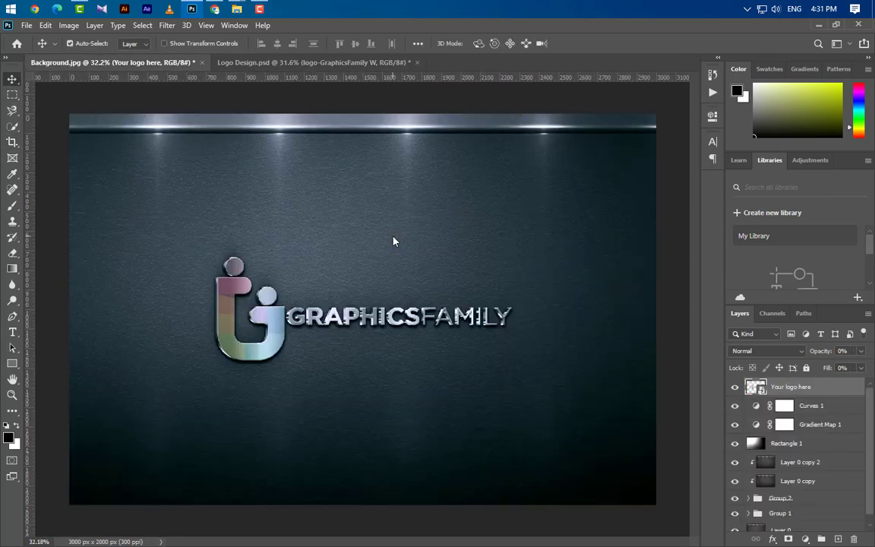
# - Set the Gradient Overlay opacity to 100% on the Graphicsfamily copy 14 layer in Group 2
pyautogui.scroll(-1, 728, 460)
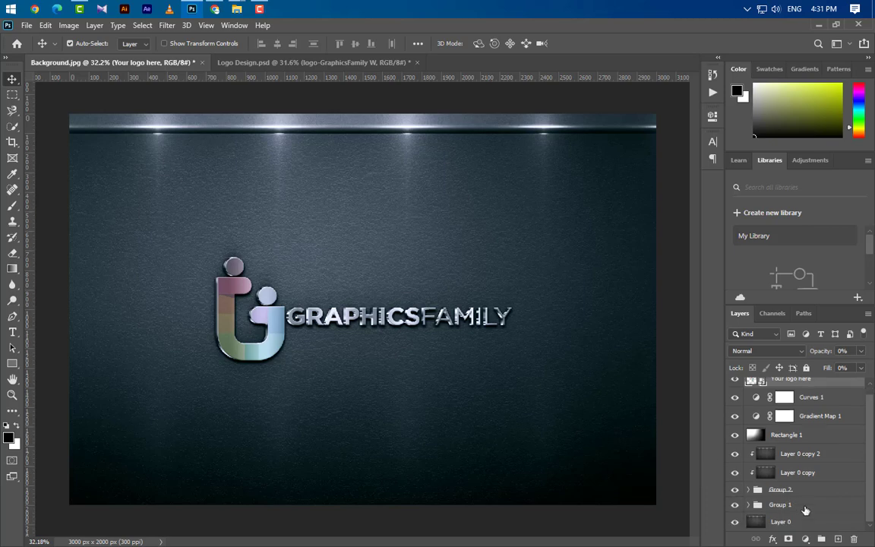
pyautogui.click(749, 490)
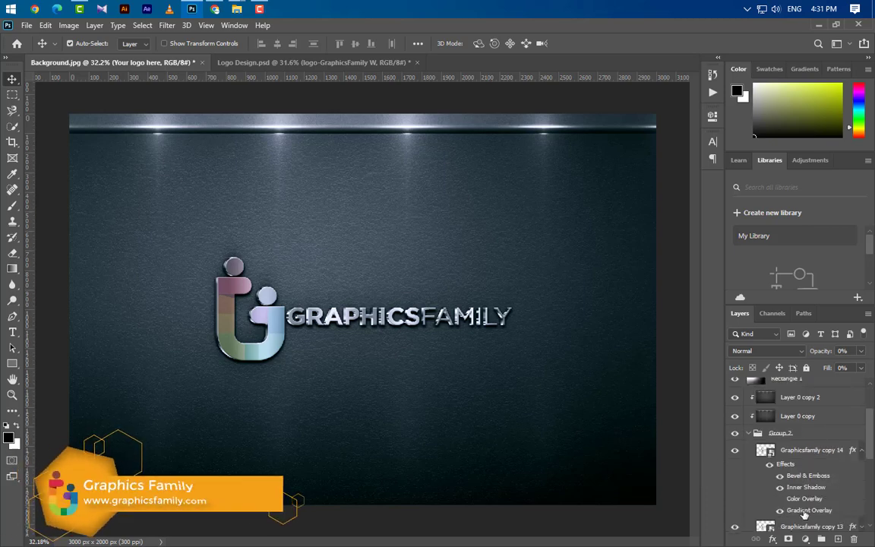
pyautogui.click(796, 481)
pyautogui.doubleClick(809, 509)
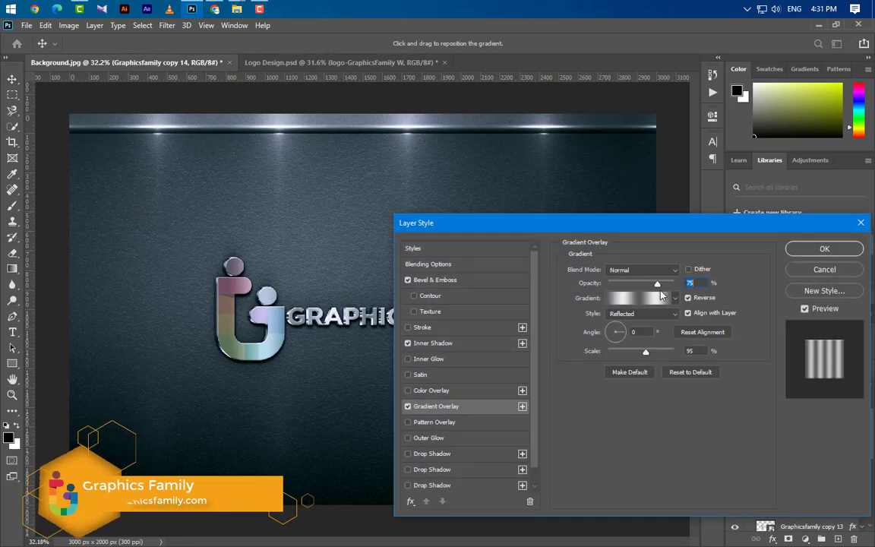
pyautogui.moveTo(658, 286); pyautogui.dragTo(674, 285)
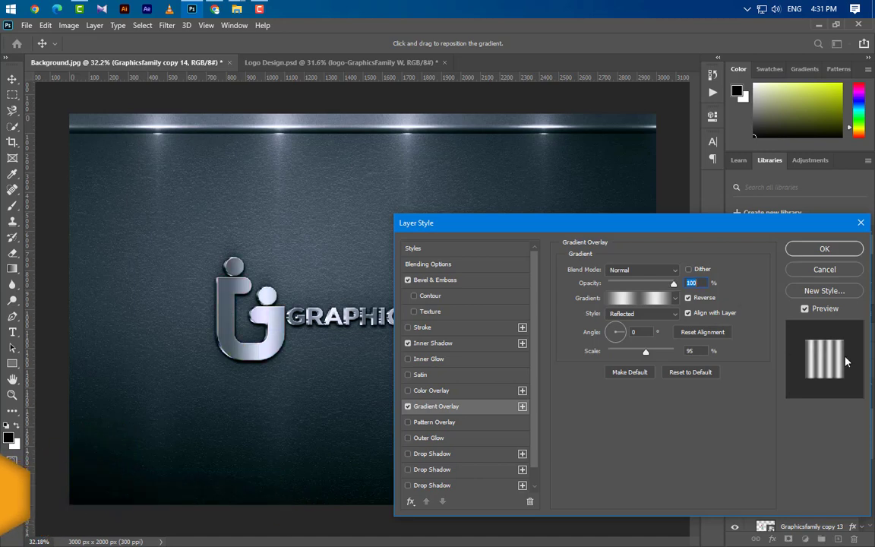
pyautogui.click(824, 248)
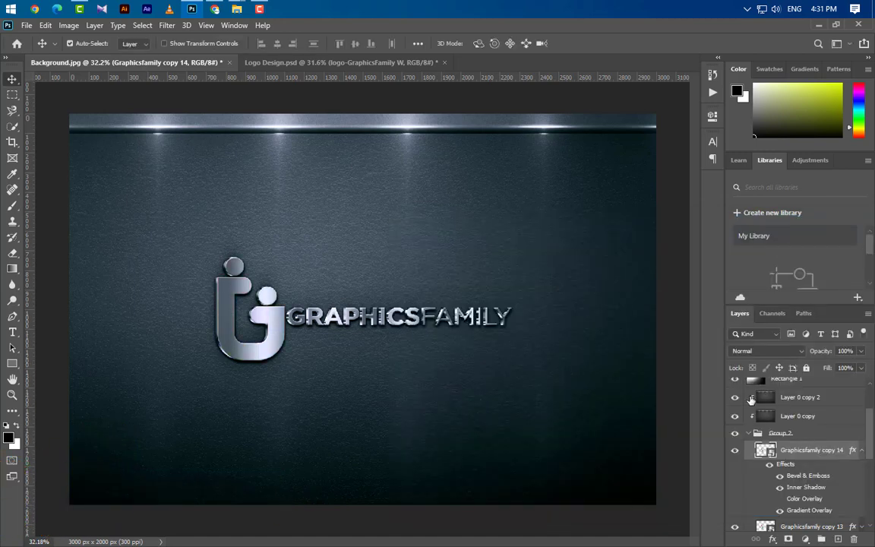
# - Collapse Group 2 and select the "Your logo here" layer
pyautogui.scroll(1, 769, 431)
pyautogui.click(749, 498)
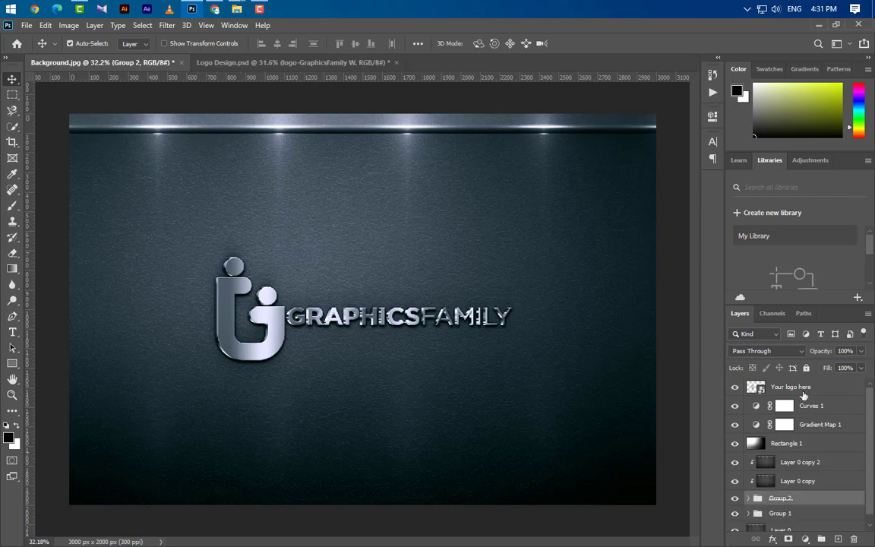
pyautogui.click(789, 387)
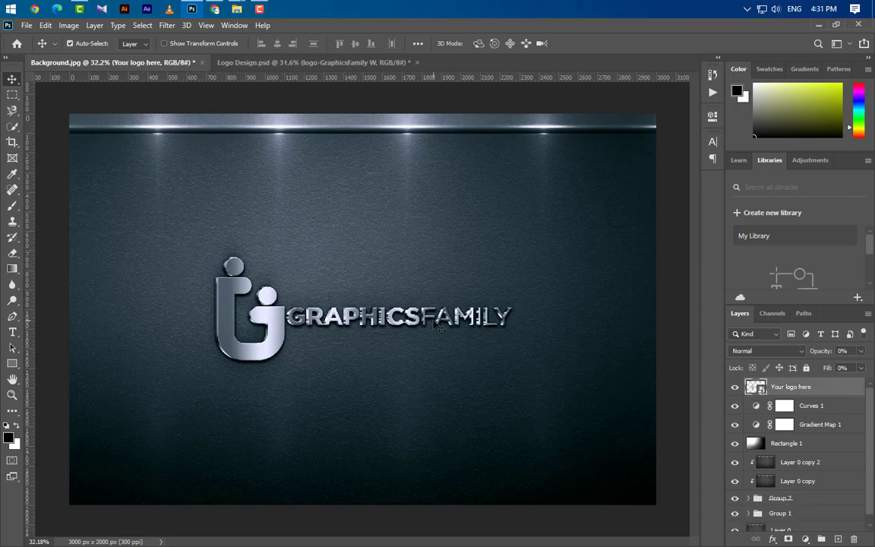